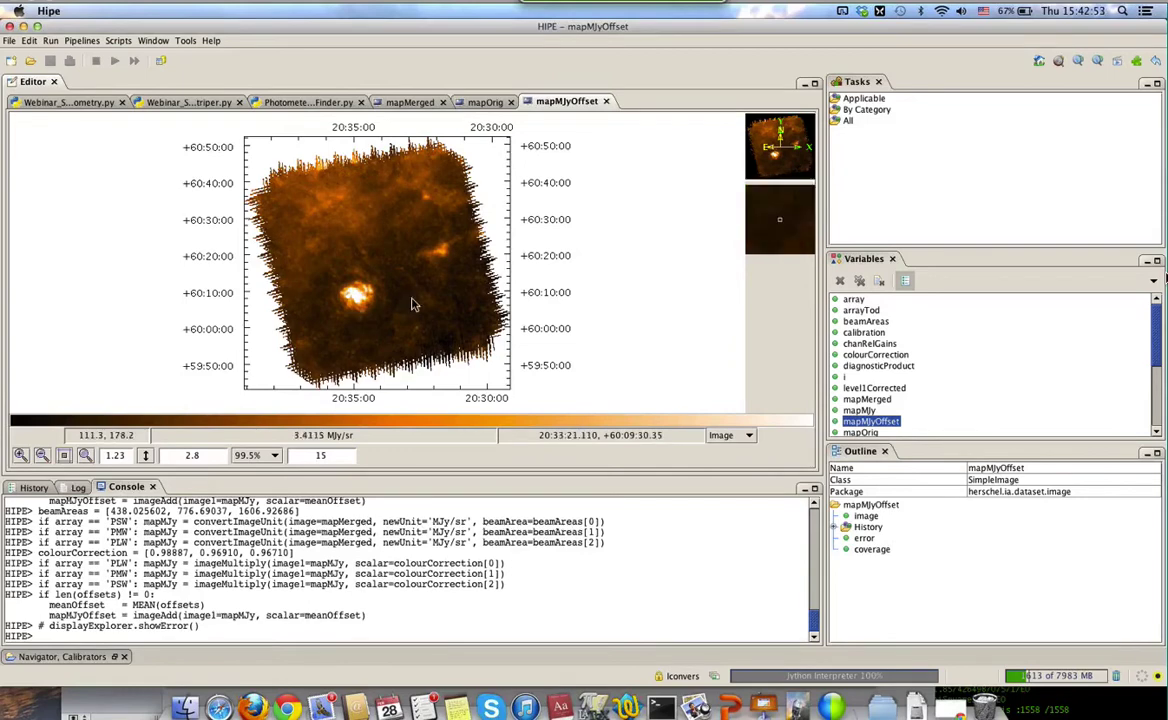
{"action": "left_click", "coordinate": [730, 437]}
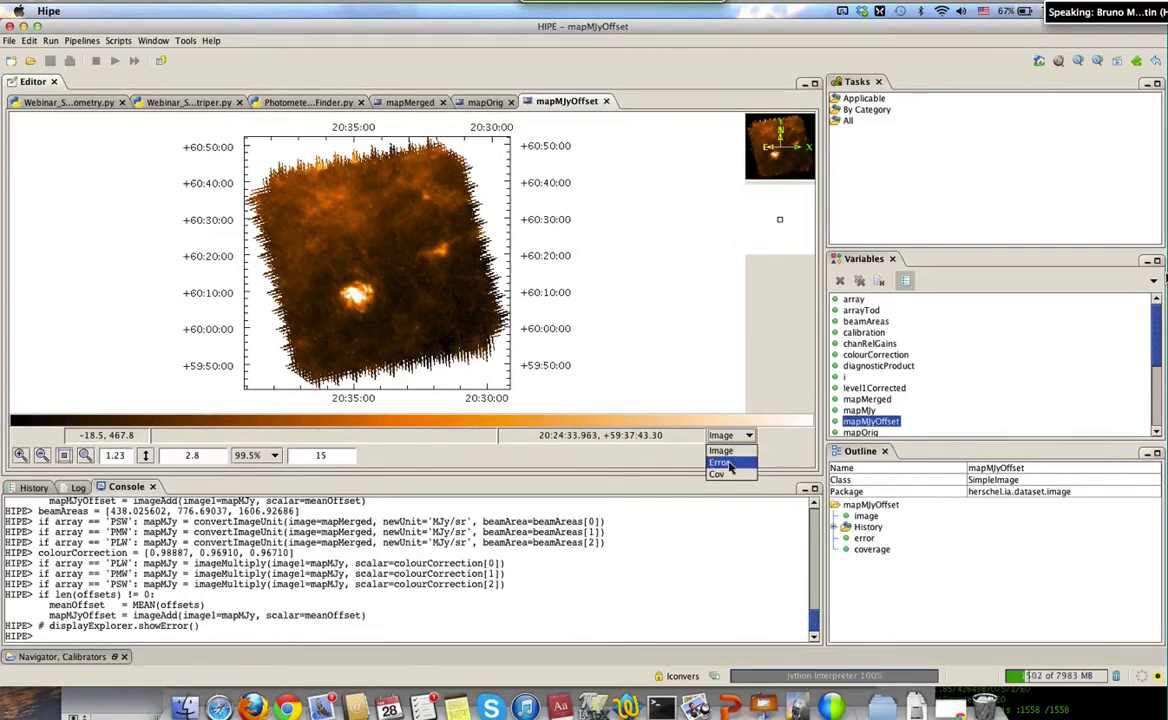
{"action": "left_click", "coordinate": [728, 463]}
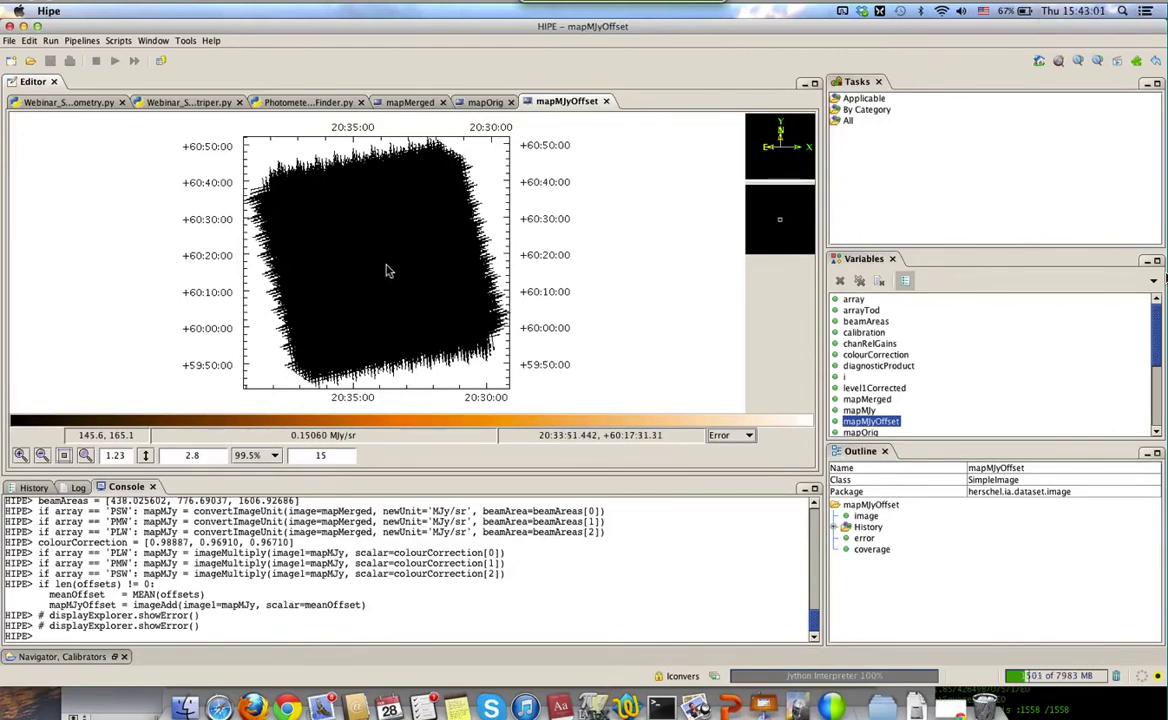
{"action": "left_click", "coordinate": [738, 437]}
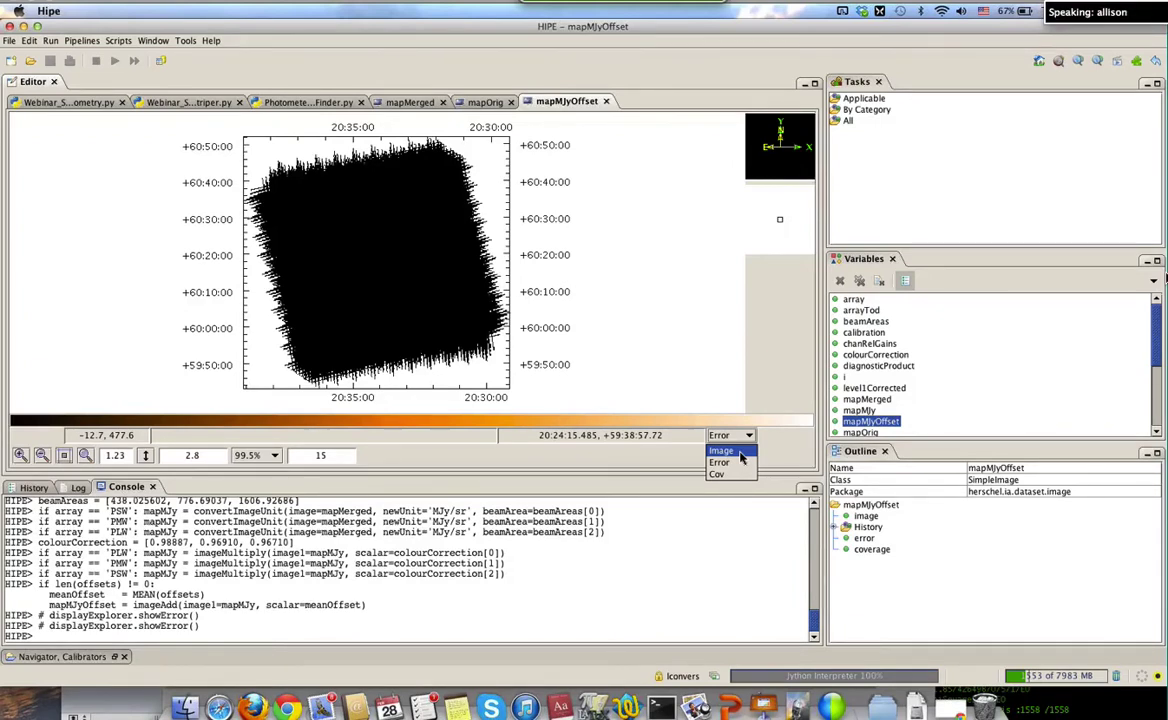
{"action": "left_click", "coordinate": [722, 451]}
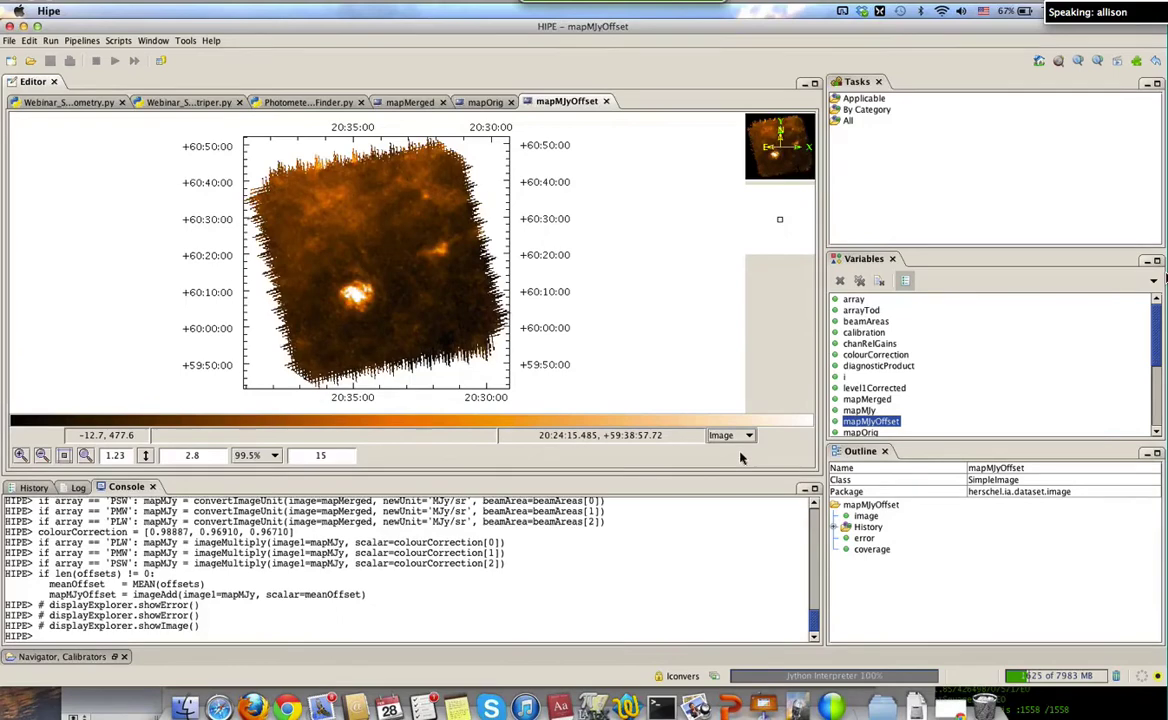
Export mapMJyOffset with Send To > FITS file as test.fits on the Desktop
{"action": "right_click", "coordinate": [885, 424]}
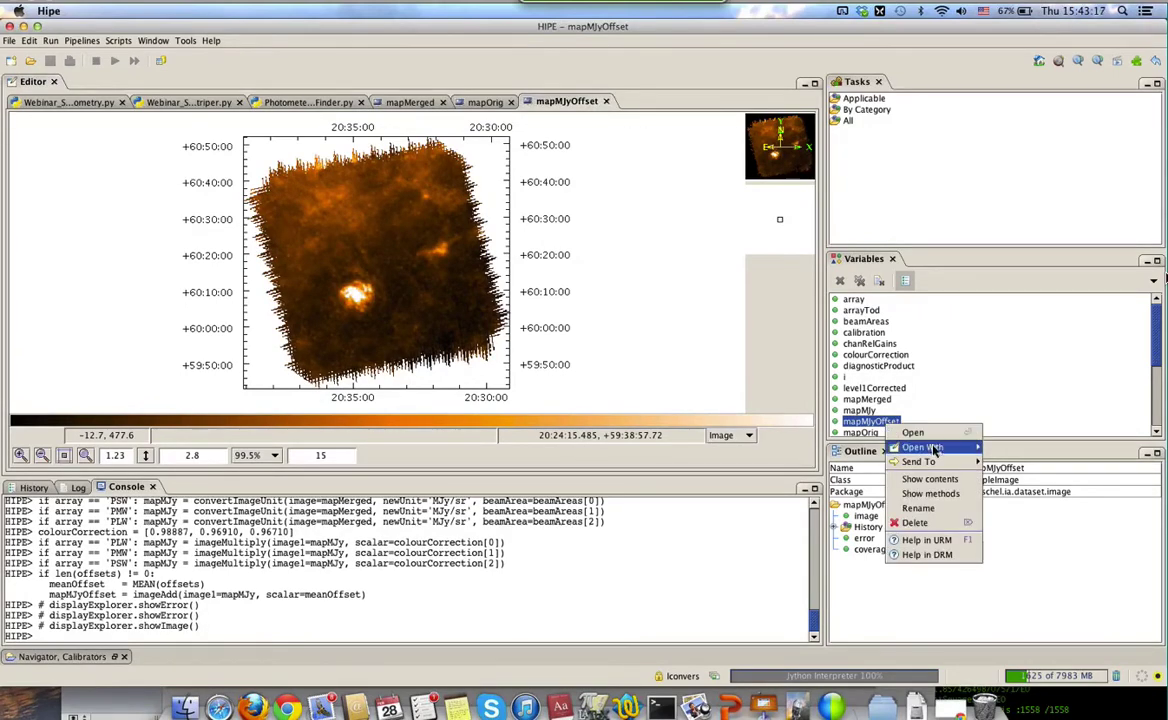
{"action": "mouse_move", "coordinate": [927, 465]}
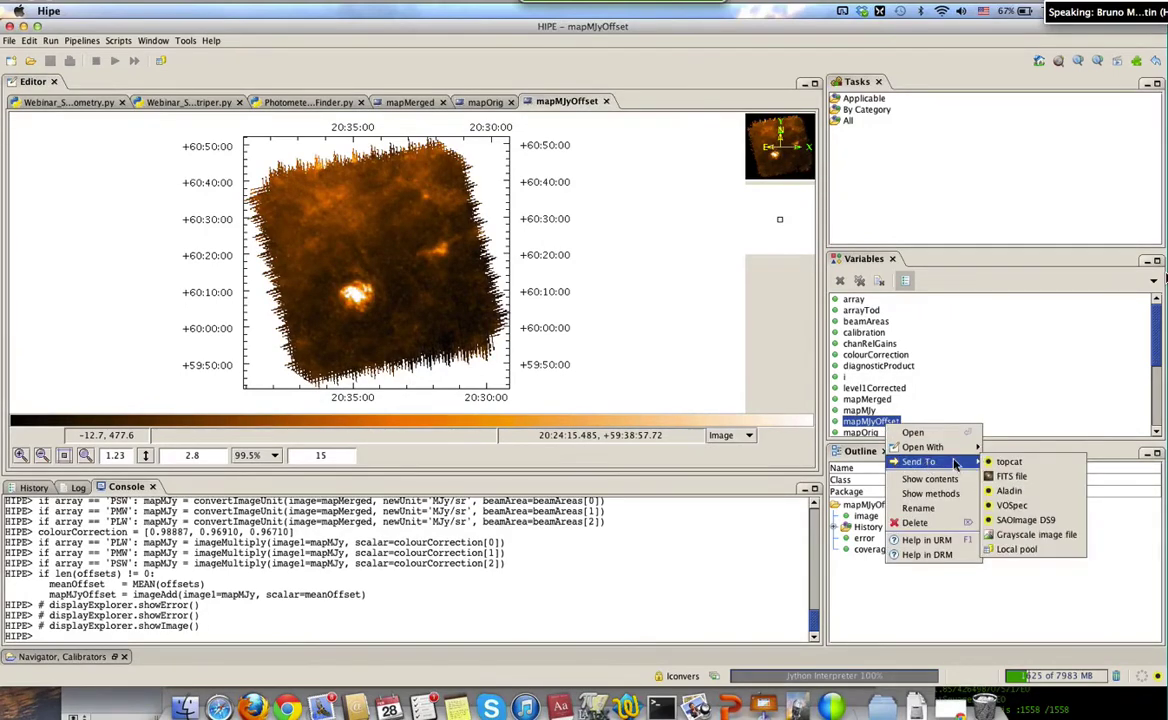
{"action": "left_click", "coordinate": [1010, 477]}
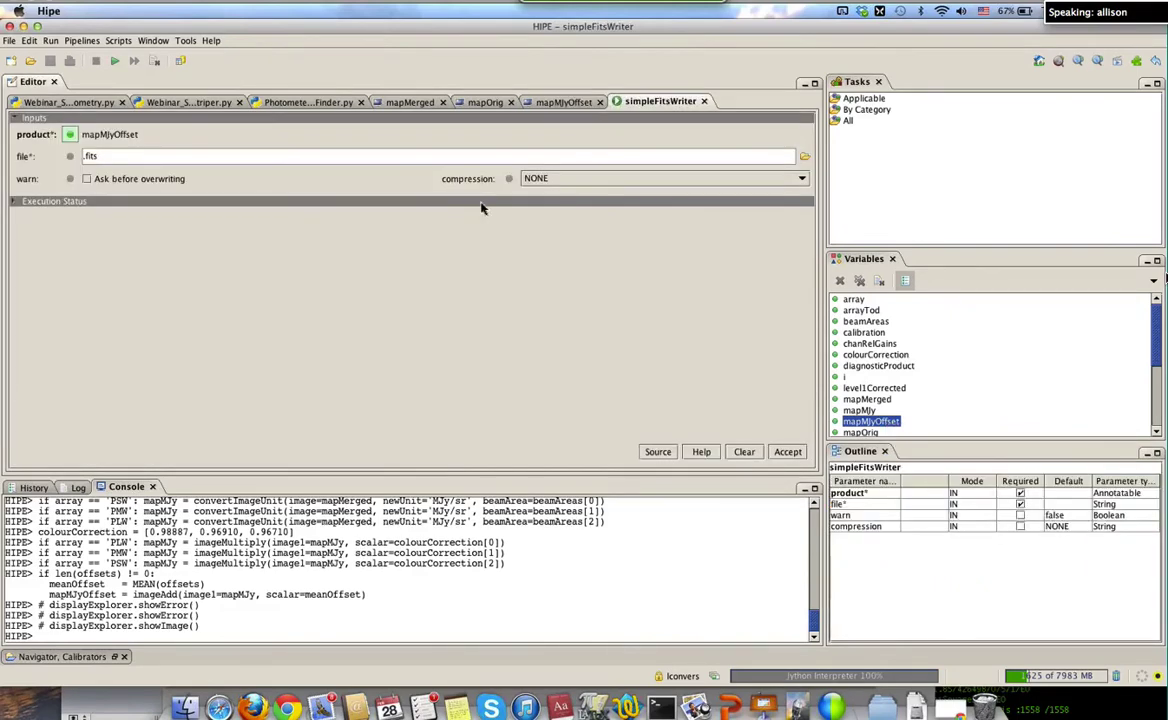
{"action": "left_click", "coordinate": [804, 156]}
{"action": "double_click", "coordinate": [281, 107]}
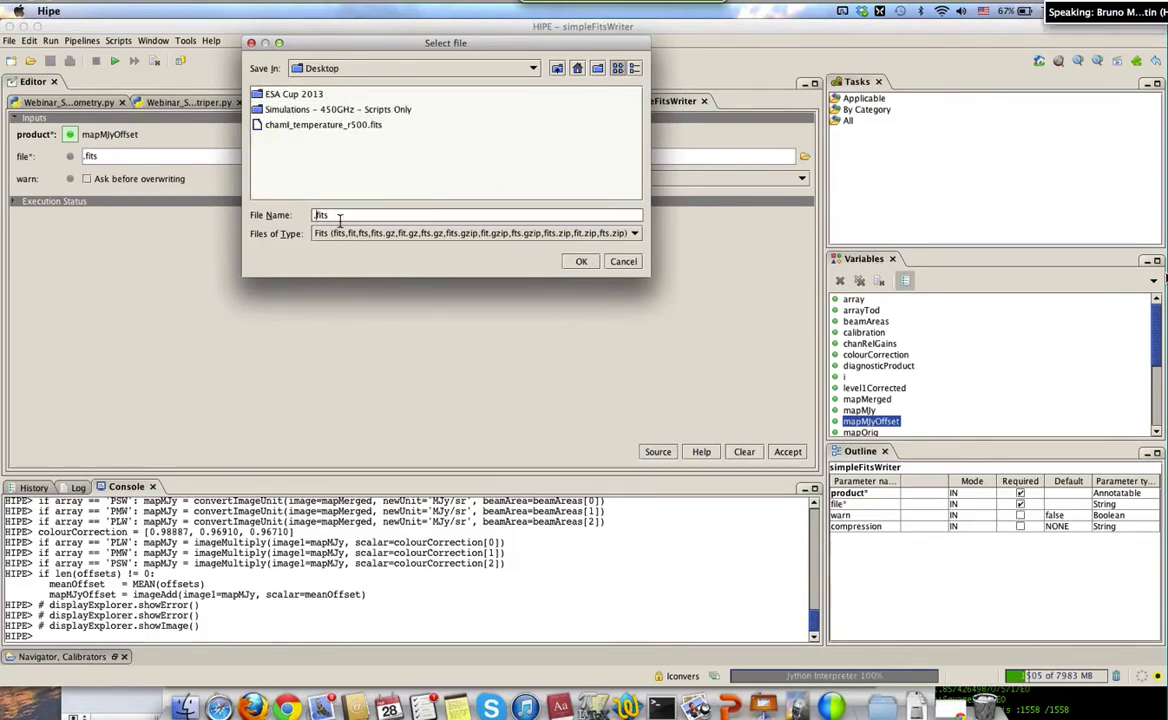
{"action": "type", "text": "test"}
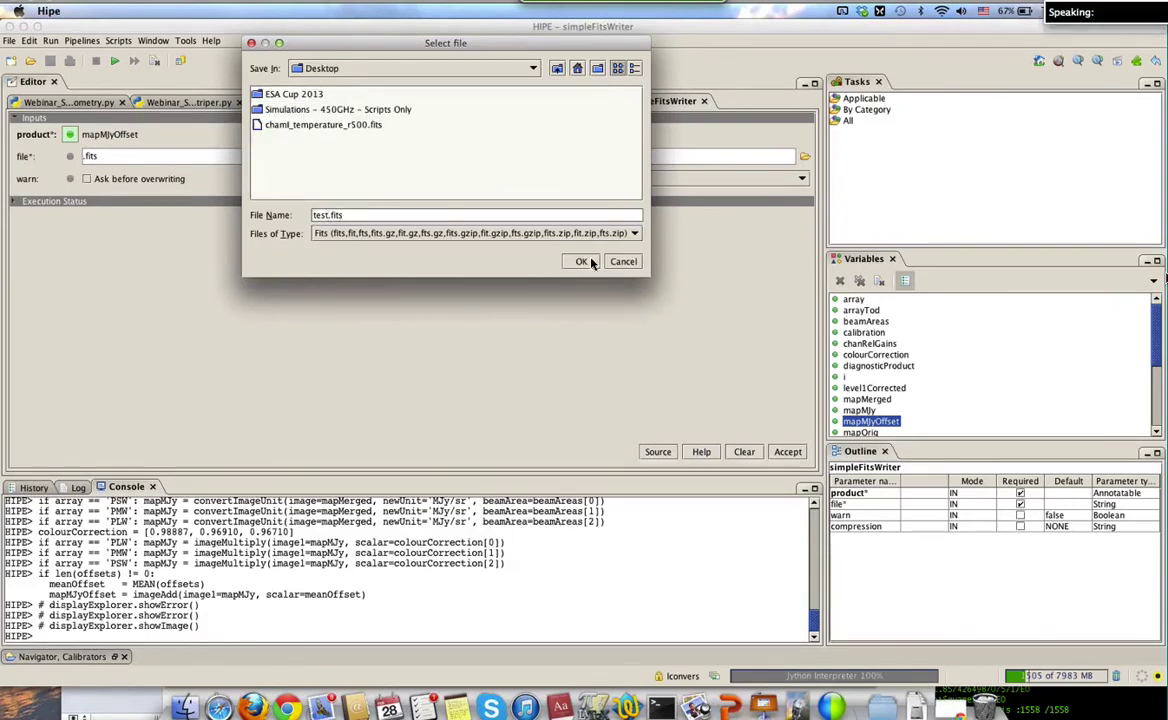
{"action": "left_click", "coordinate": [585, 261]}
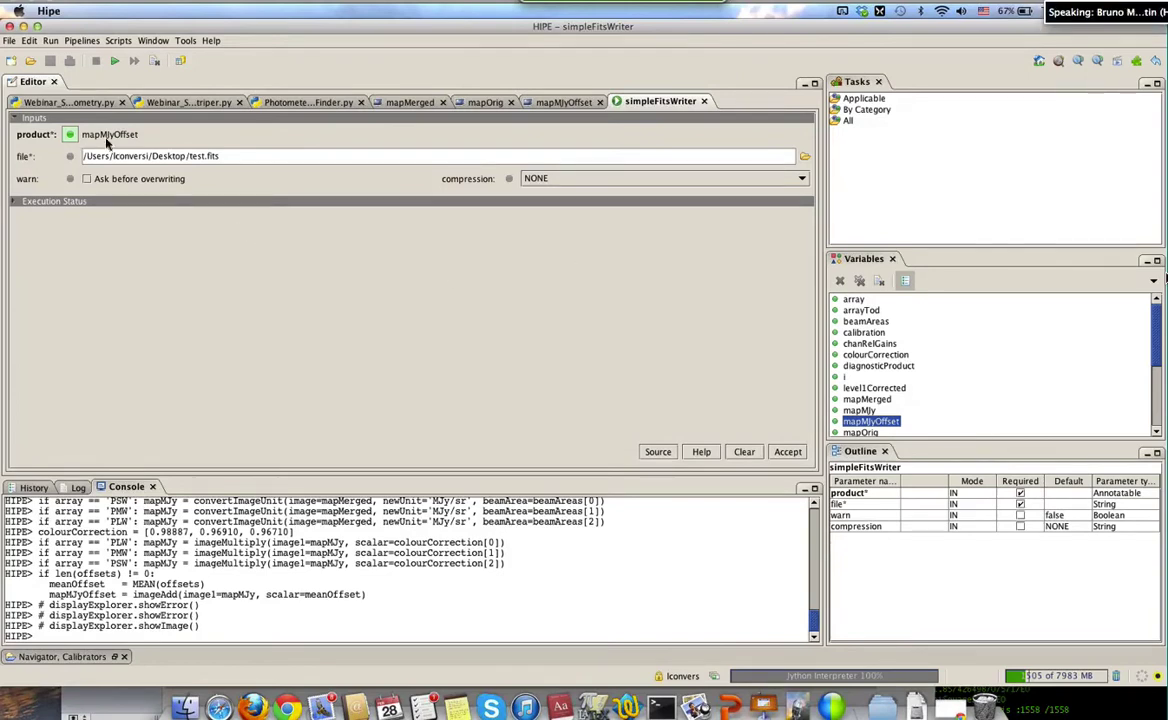
{"action": "left_click", "coordinate": [788, 453]}
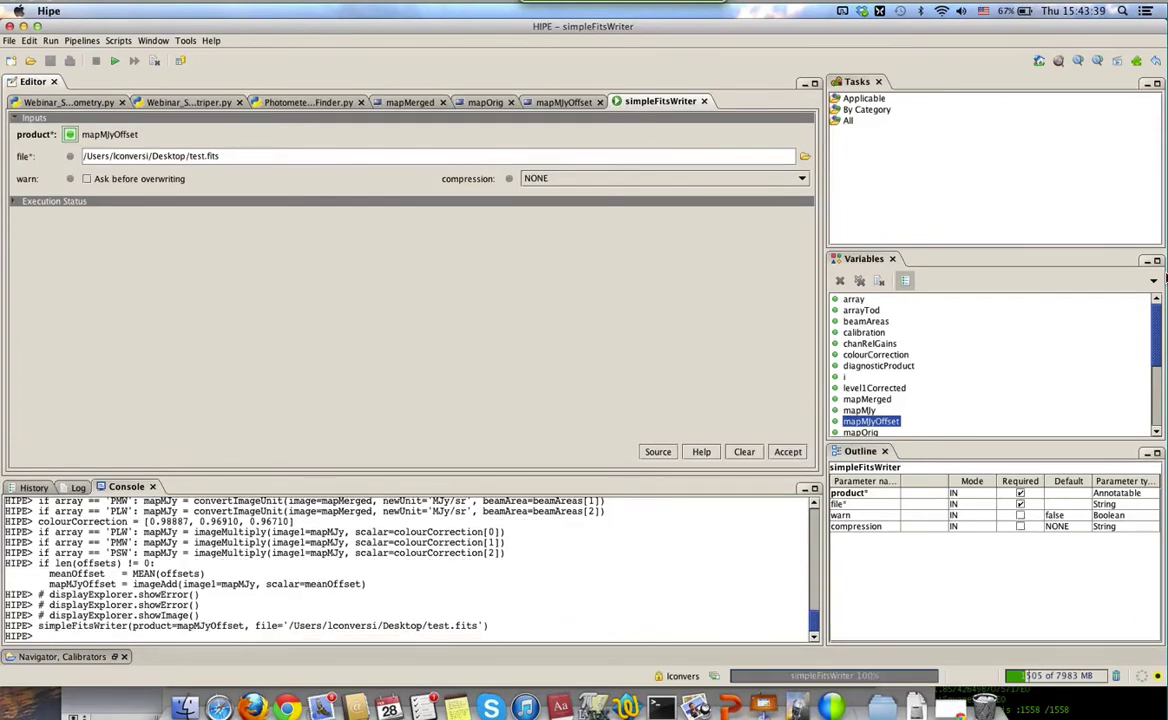
Open test.fits from the Desktop in DS9 with the cool colour map and zscale scaling
{"action": "key", "text": "F11"}
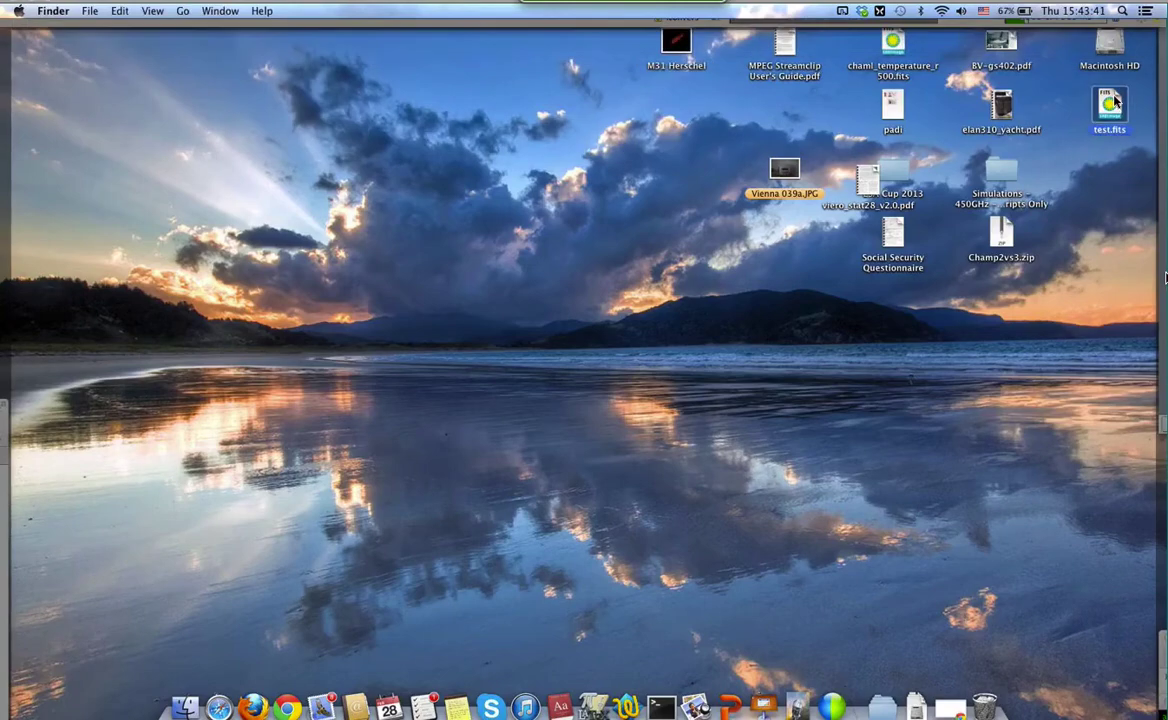
{"action": "double_click", "coordinate": [1110, 103]}
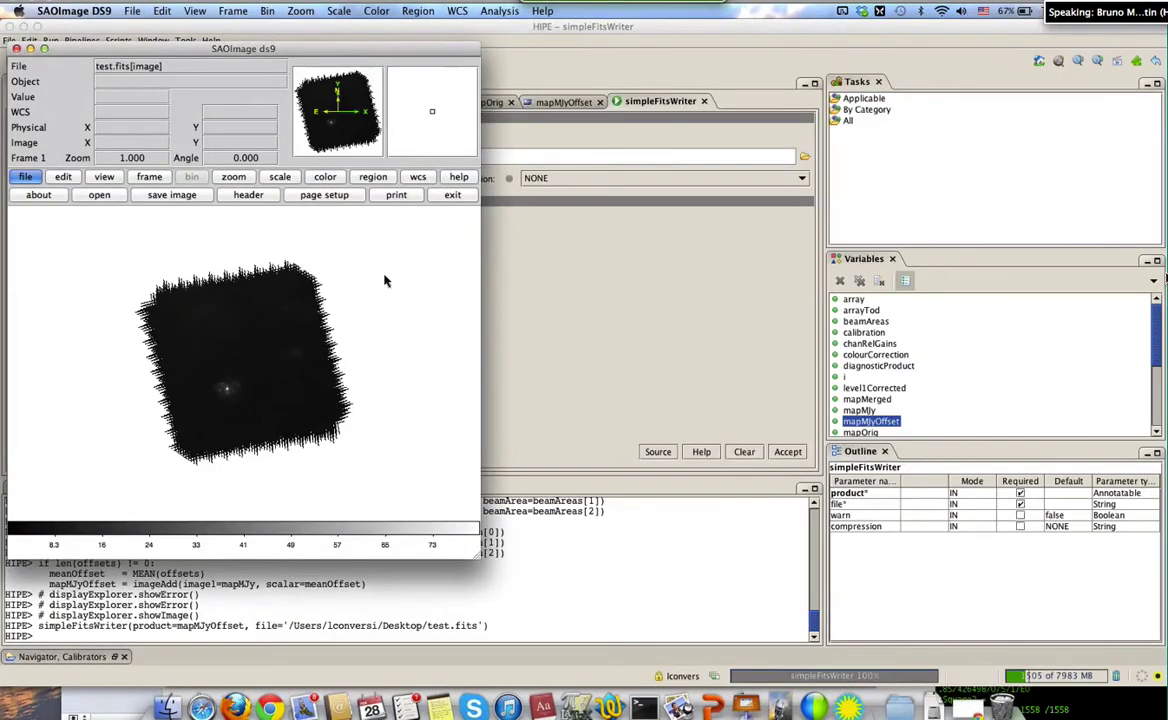
{"action": "left_click", "coordinate": [280, 177]}
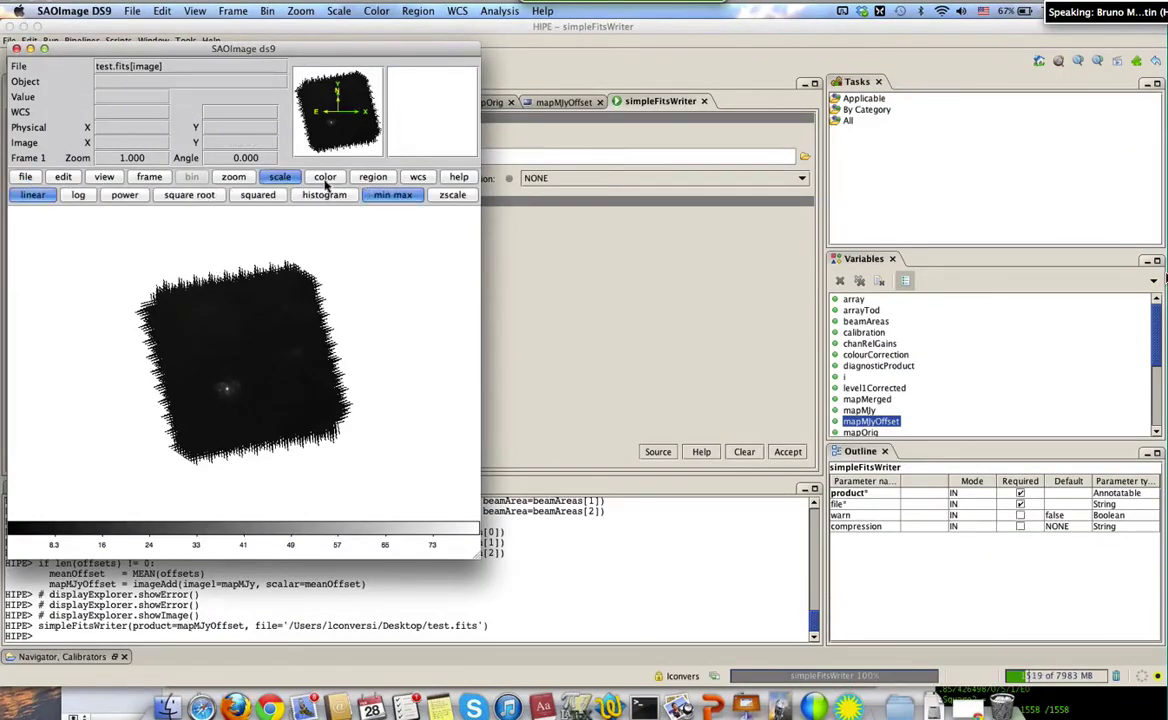
{"action": "left_click", "coordinate": [324, 179]}
{"action": "left_click", "coordinate": [386, 196]}
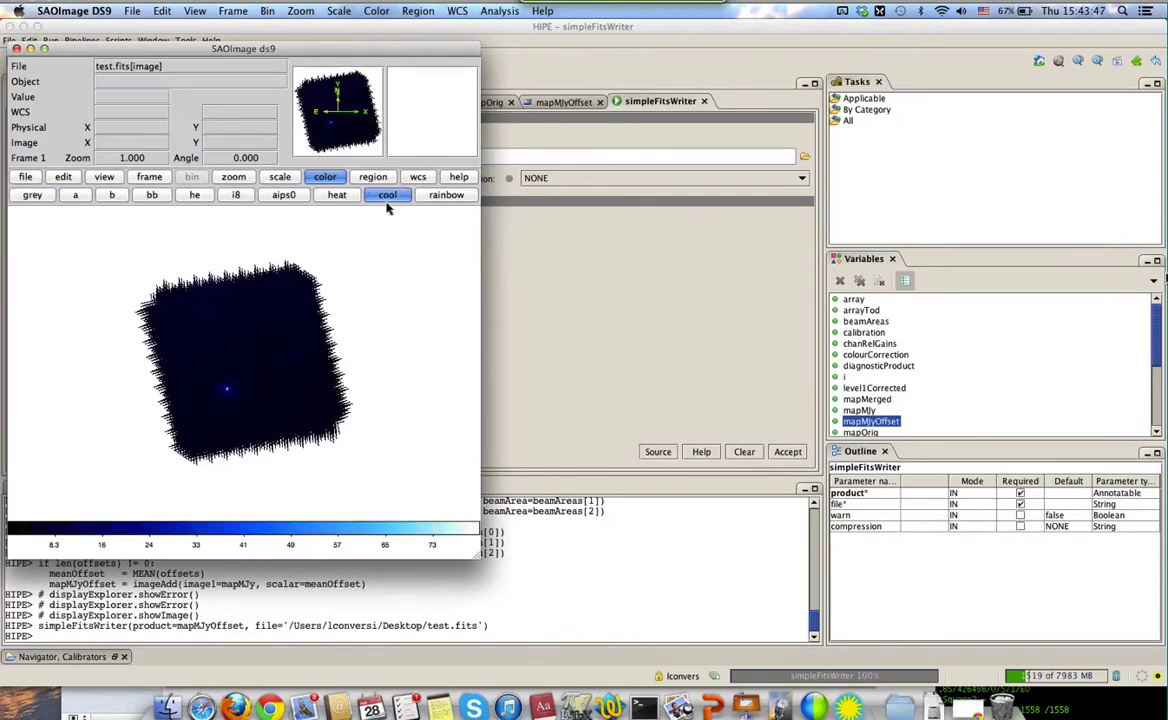
{"action": "left_click", "coordinate": [280, 177]}
{"action": "left_click", "coordinate": [450, 196]}
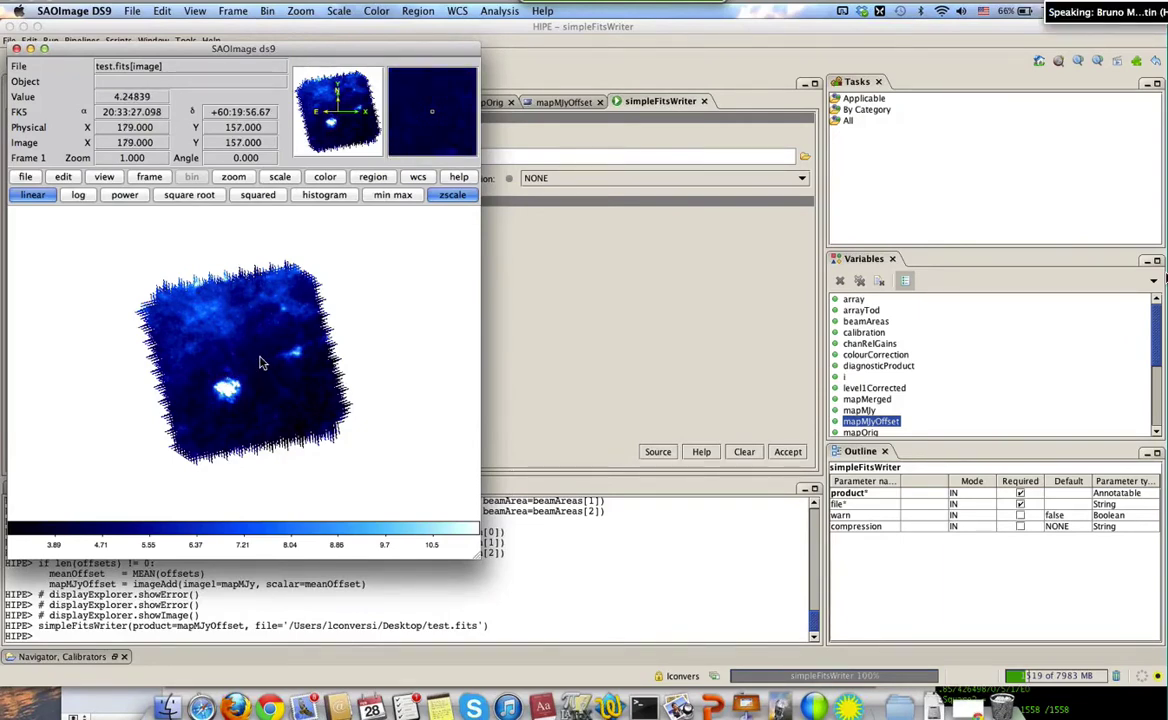
Browse the commands in DS9's File menu
{"action": "left_click", "coordinate": [136, 11]}
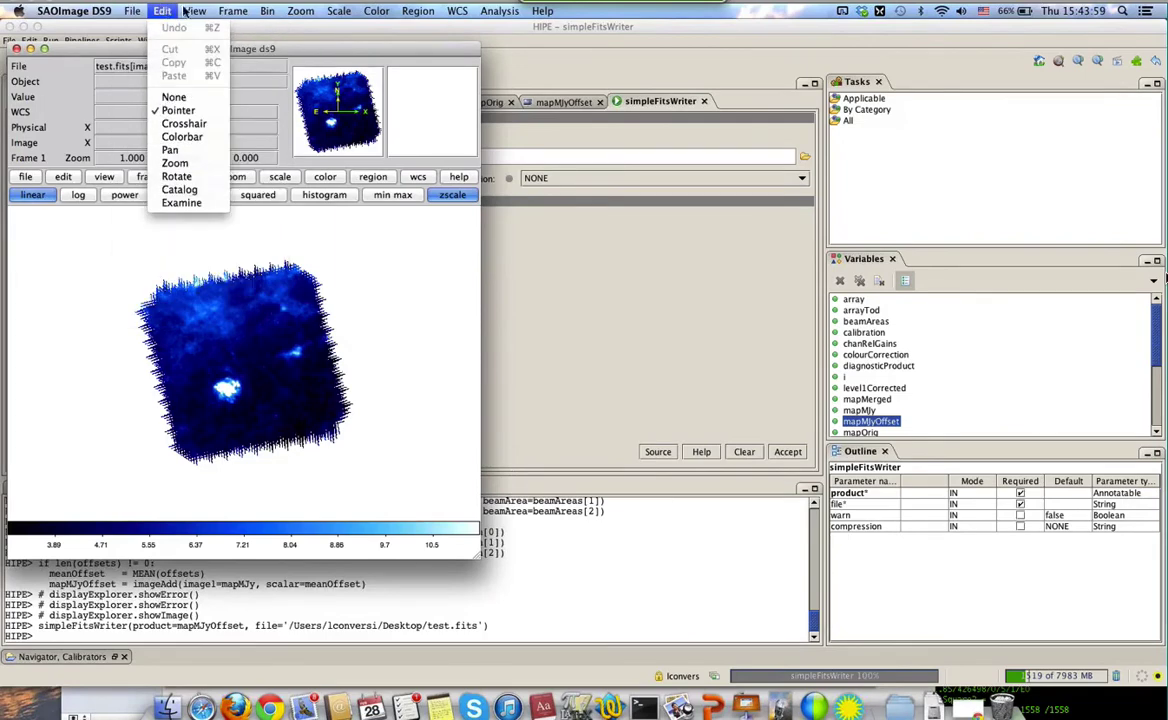
{"action": "mouse_move", "coordinate": [222, 12]}
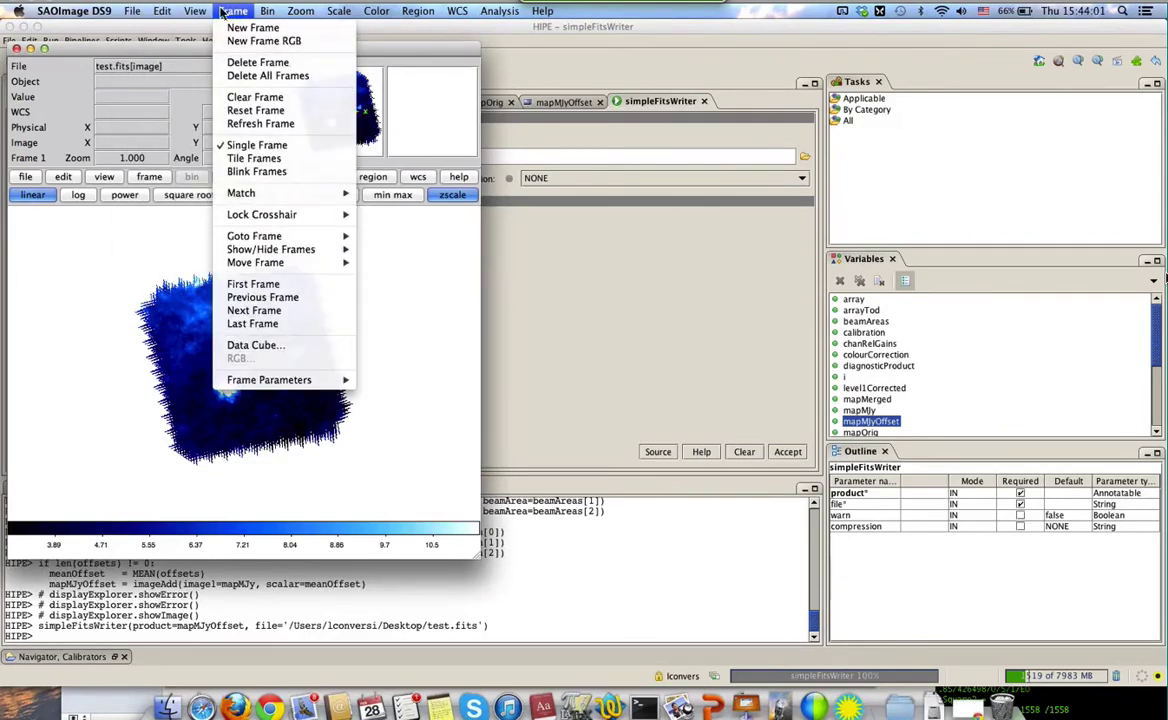
{"action": "mouse_move", "coordinate": [224, 240]}
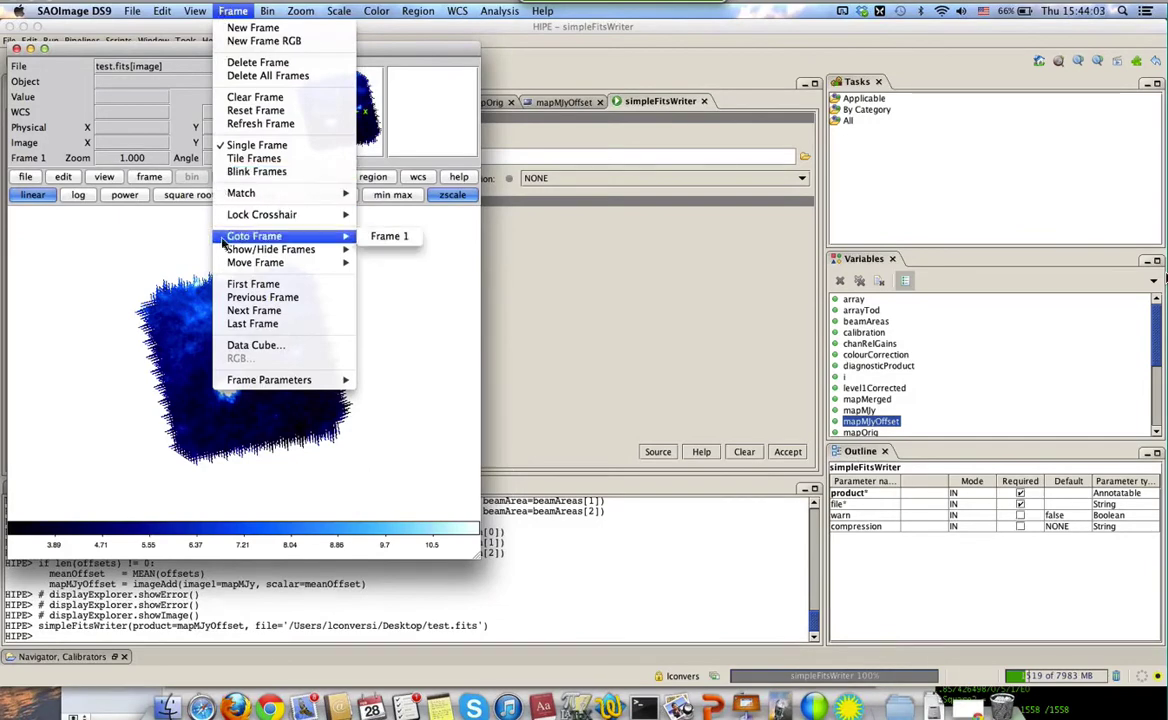
{"action": "mouse_move", "coordinate": [126, 11]}
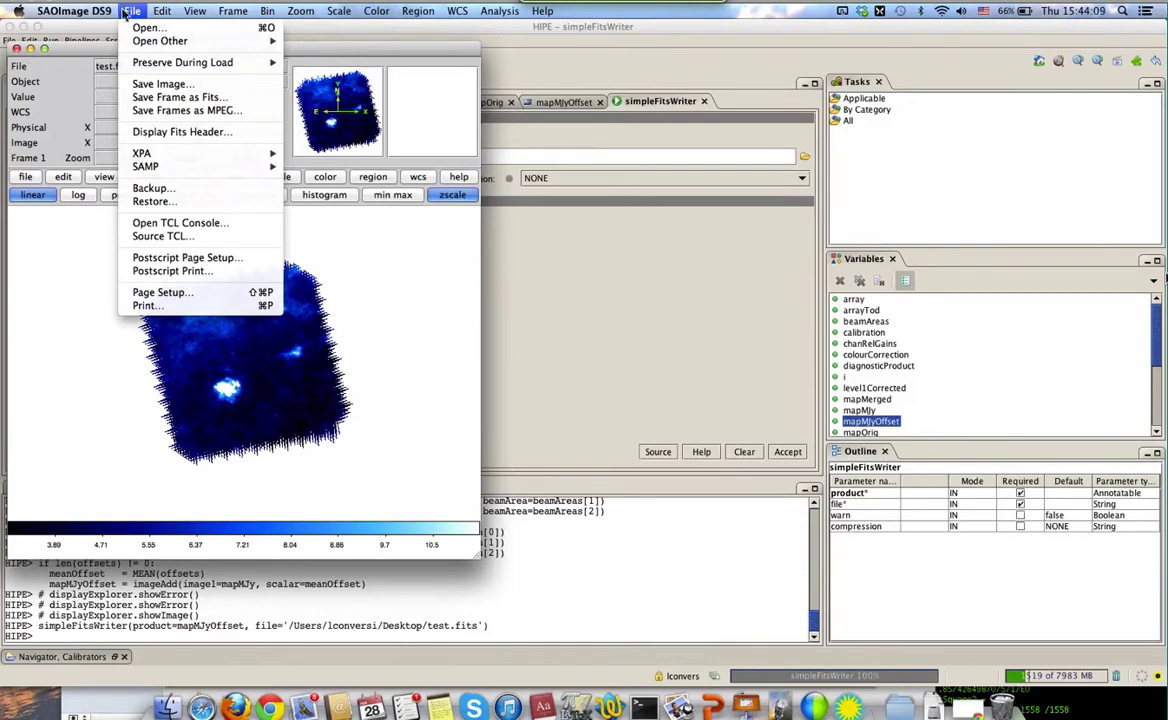
{"action": "mouse_move", "coordinate": [142, 42]}
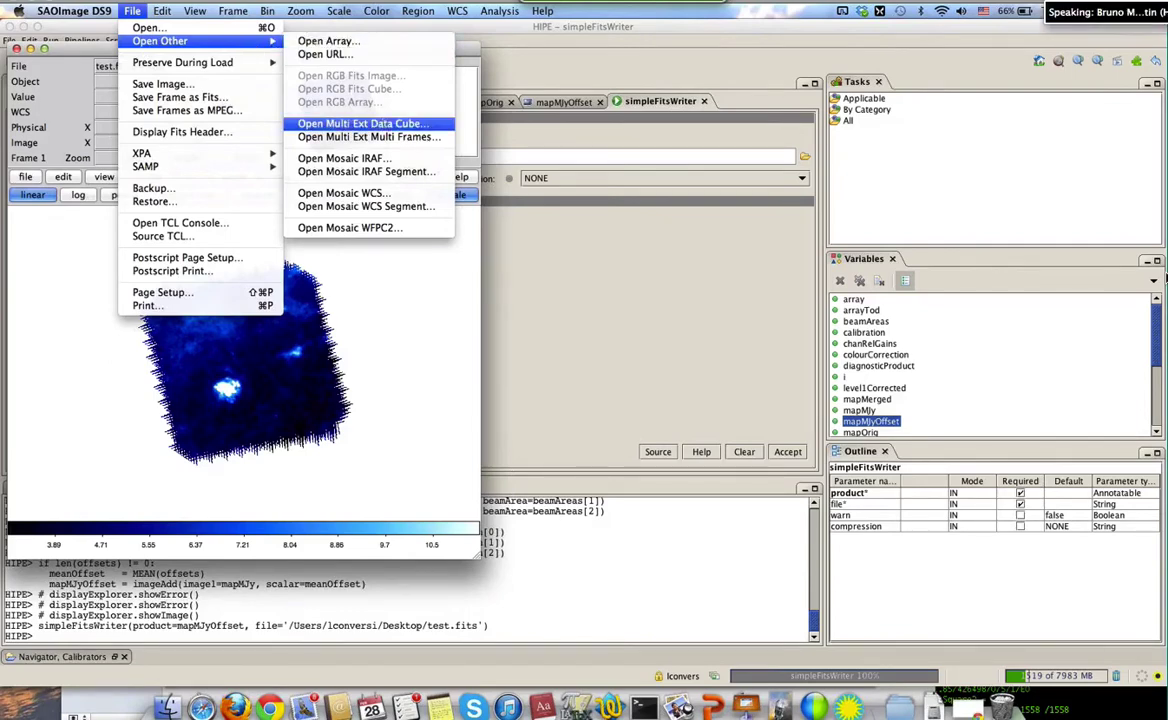
Load test.fits into a second frame, one extension per frame
{"action": "left_click", "coordinate": [431, 140]}
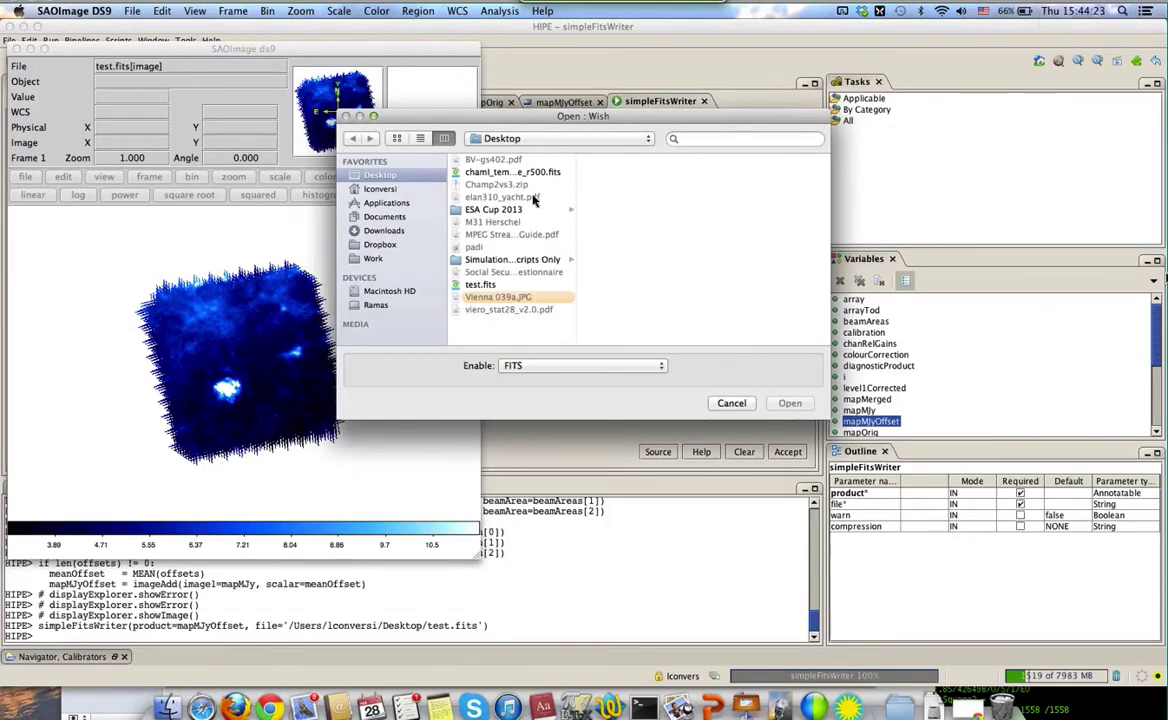
{"action": "left_click", "coordinate": [476, 284]}
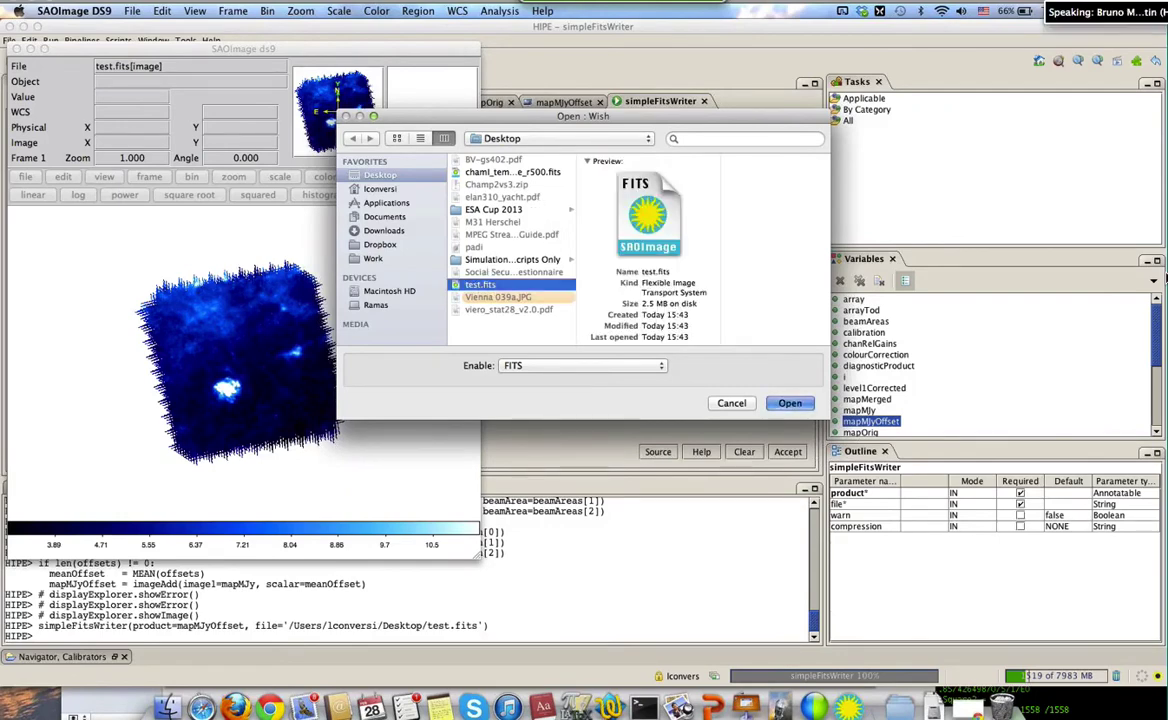
{"action": "left_click", "coordinate": [786, 405]}
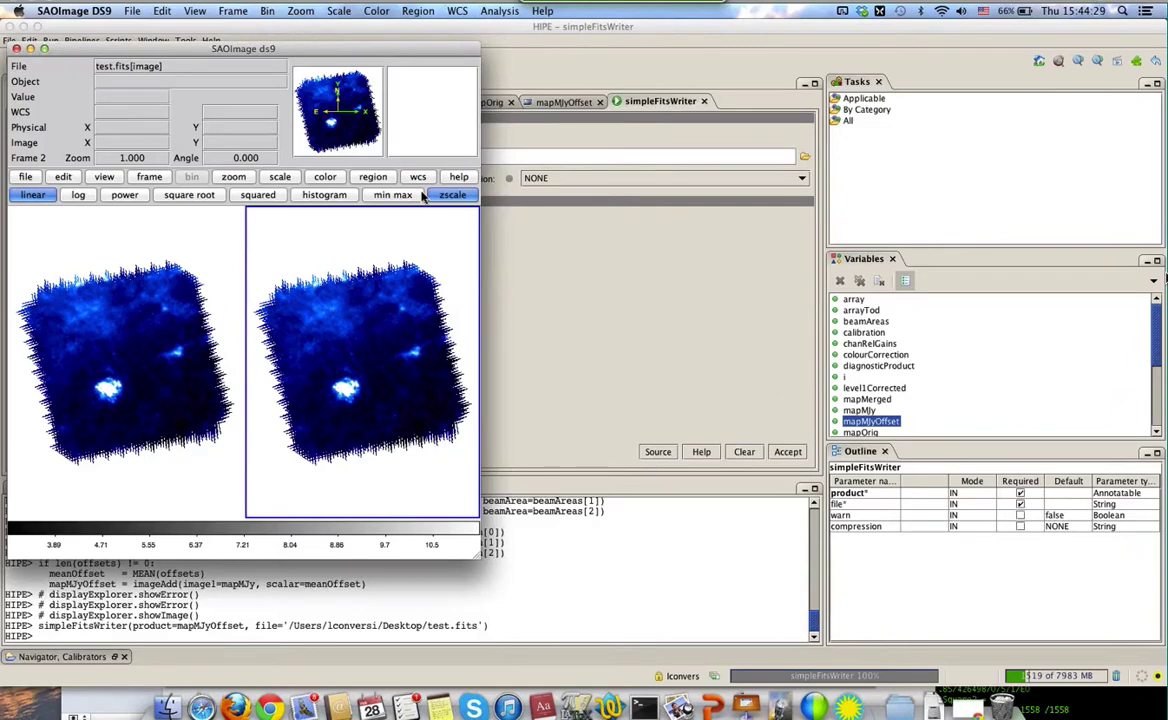
Reopen test.fits as a multi-extension data cube
{"action": "left_click", "coordinate": [134, 12]}
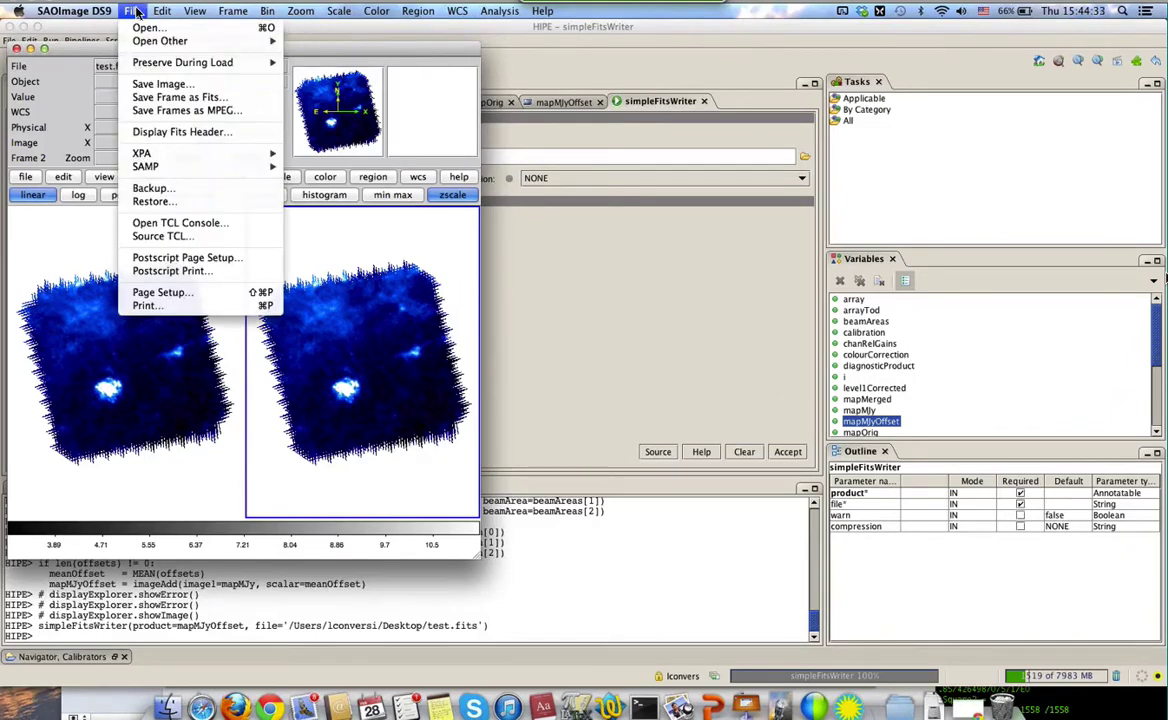
{"action": "mouse_move", "coordinate": [157, 172]}
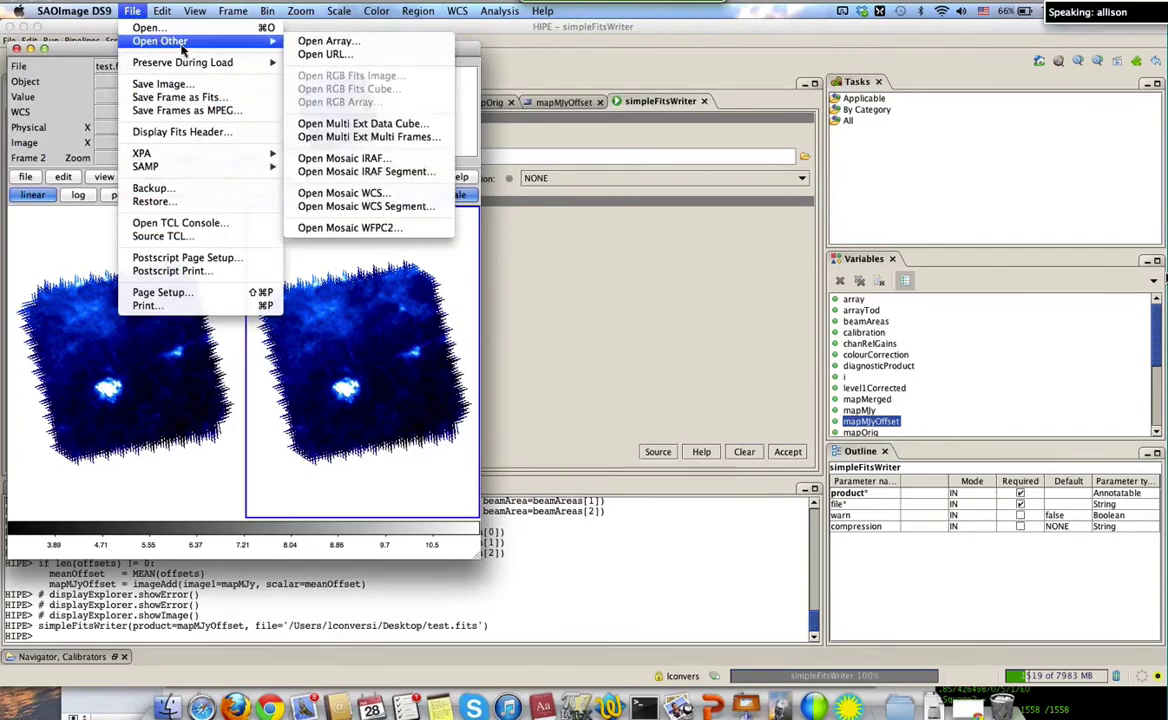
{"action": "left_click", "coordinate": [318, 123]}
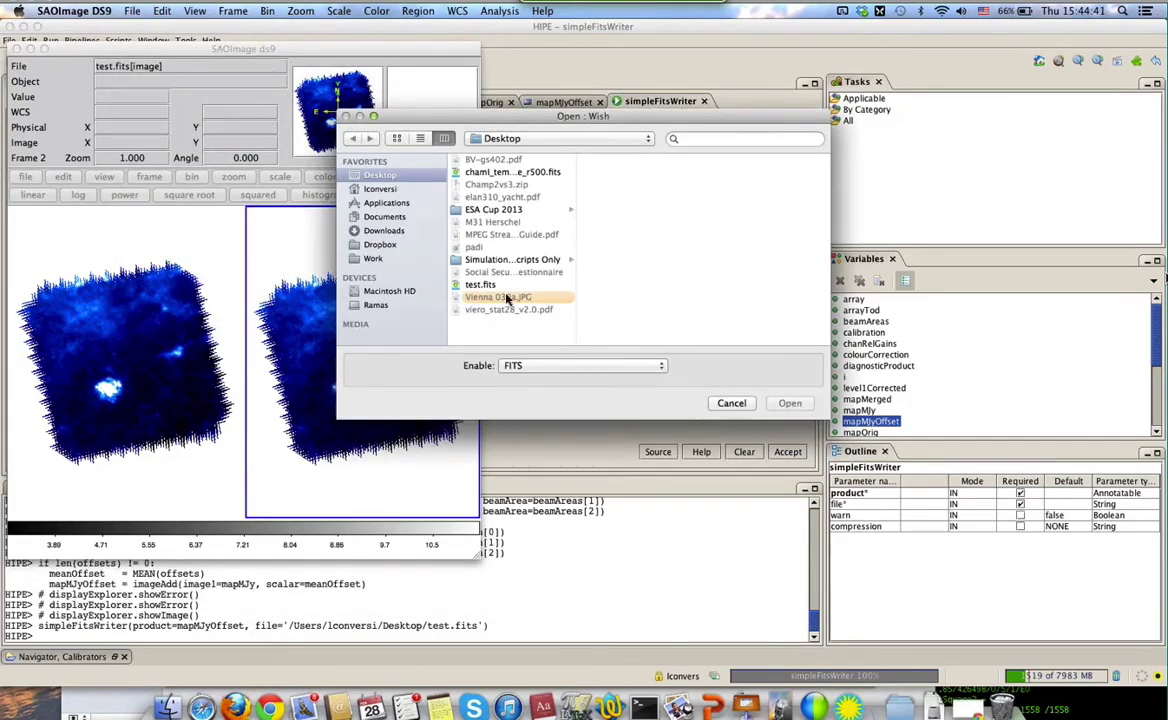
{"action": "left_click", "coordinate": [480, 285]}
{"action": "left_click", "coordinate": [789, 403]}
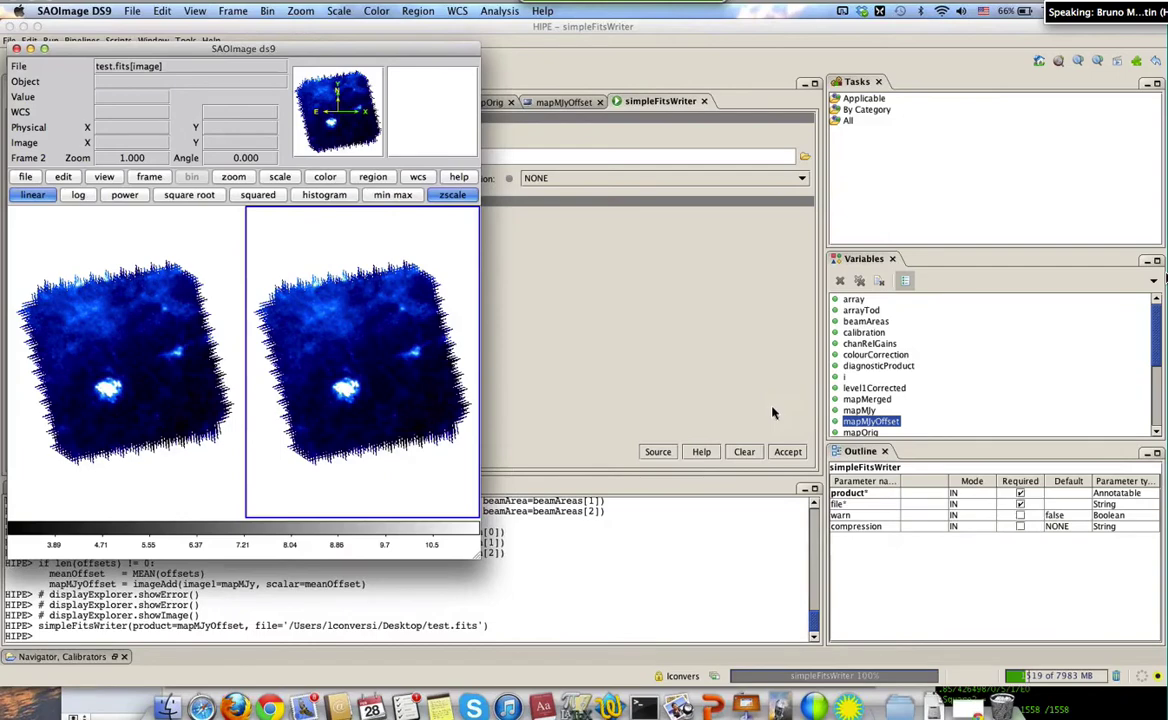
{"action": "left_click", "coordinate": [74, 11]}
{"action": "mouse_move", "coordinate": [140, 10]}
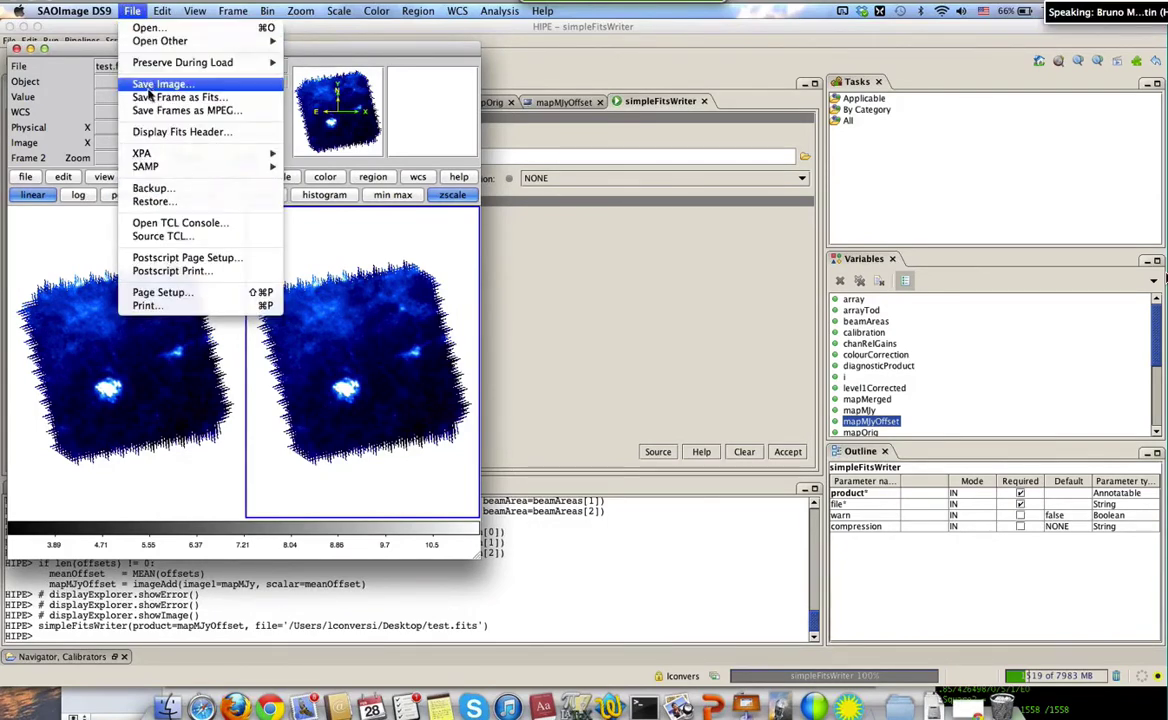
Display the test.fits[image] header in an enlarged window, scrolled to the end
{"action": "left_click", "coordinate": [160, 131]}
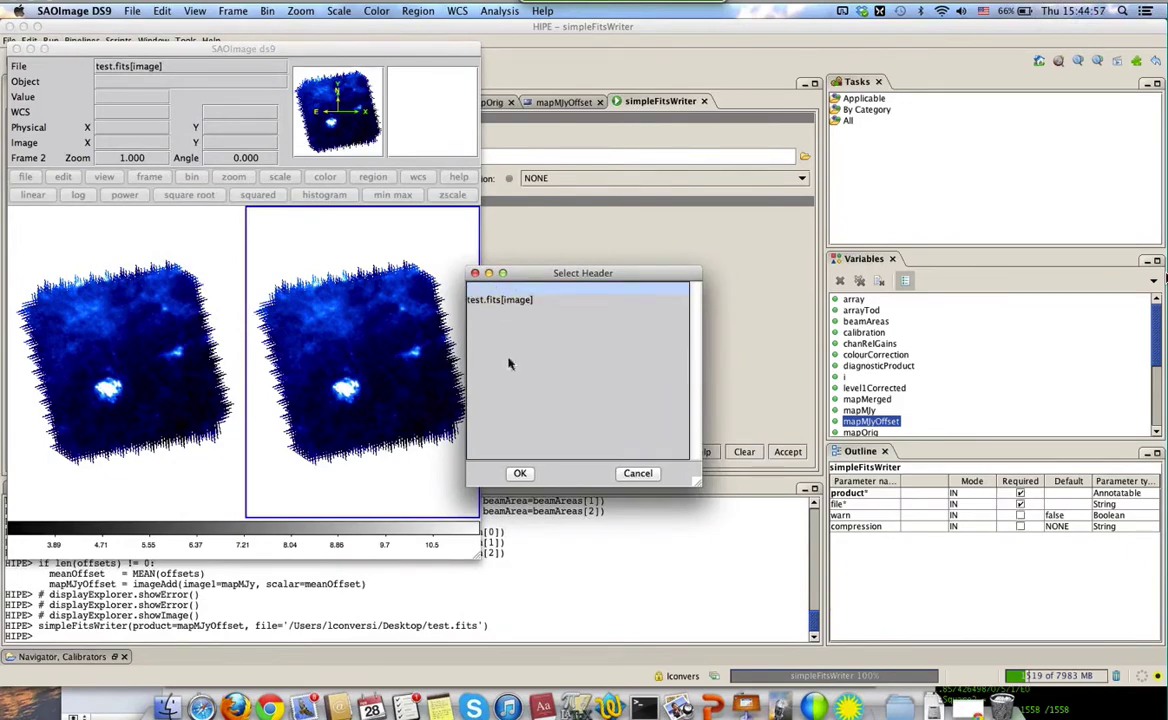
{"action": "left_click", "coordinate": [521, 476]}
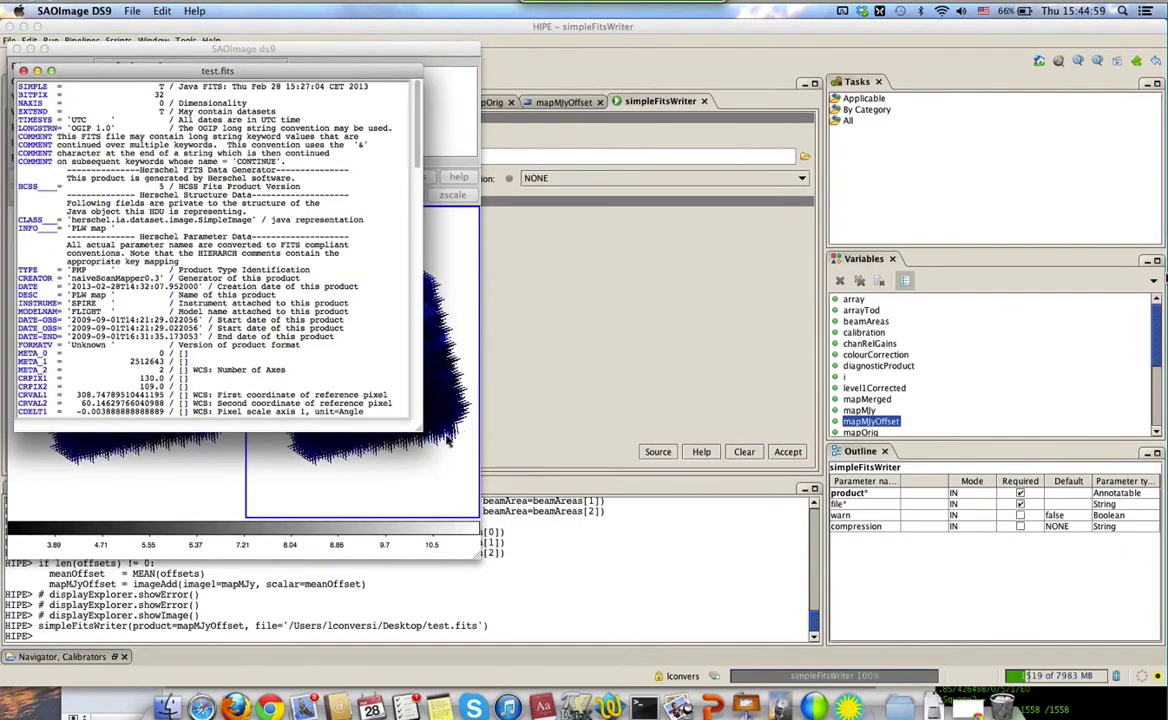
{"action": "left_click_drag", "start_coordinate": [420, 430], "coordinate": [644, 600]}
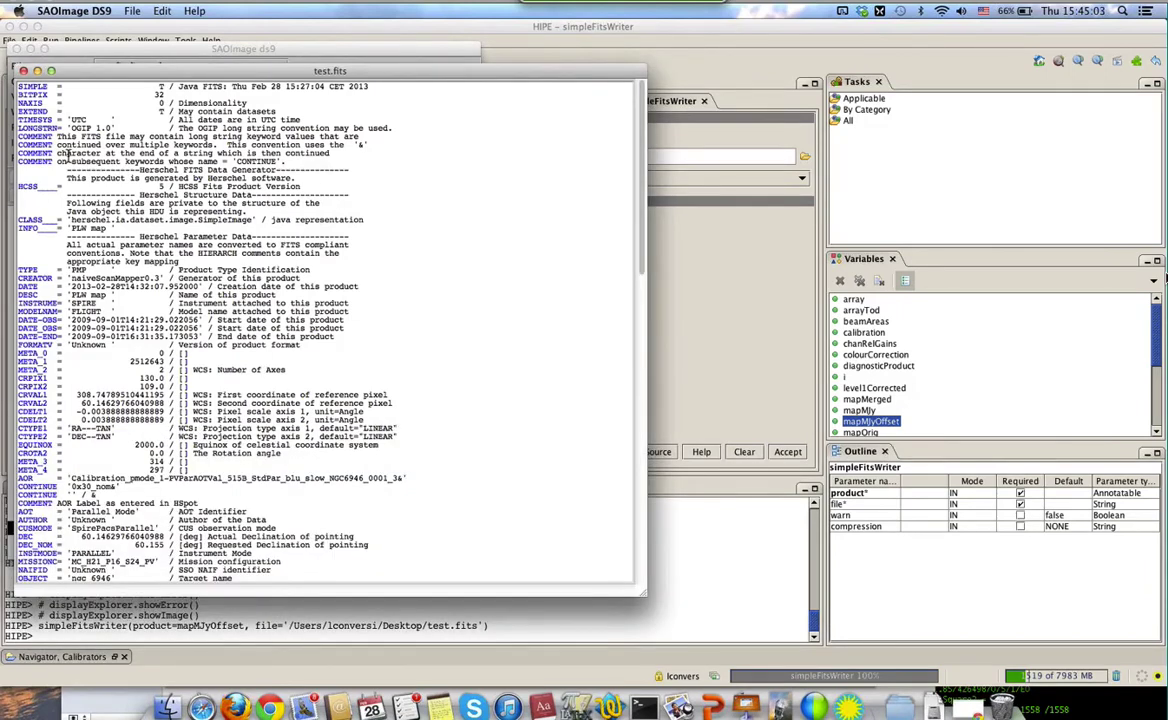
{"action": "scroll", "coordinate": [68, 152], "scroll_direction": "down", "scroll_amount": 5}
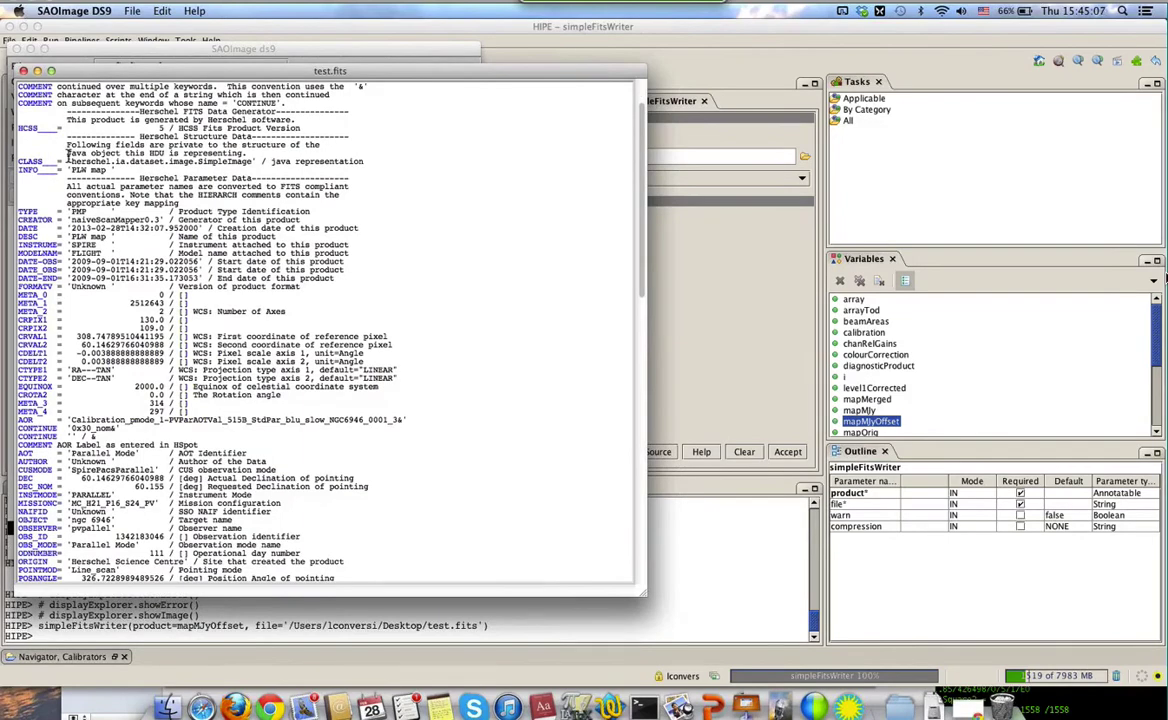
{"action": "scroll", "coordinate": [68, 155], "scroll_direction": "down", "scroll_amount": 15}
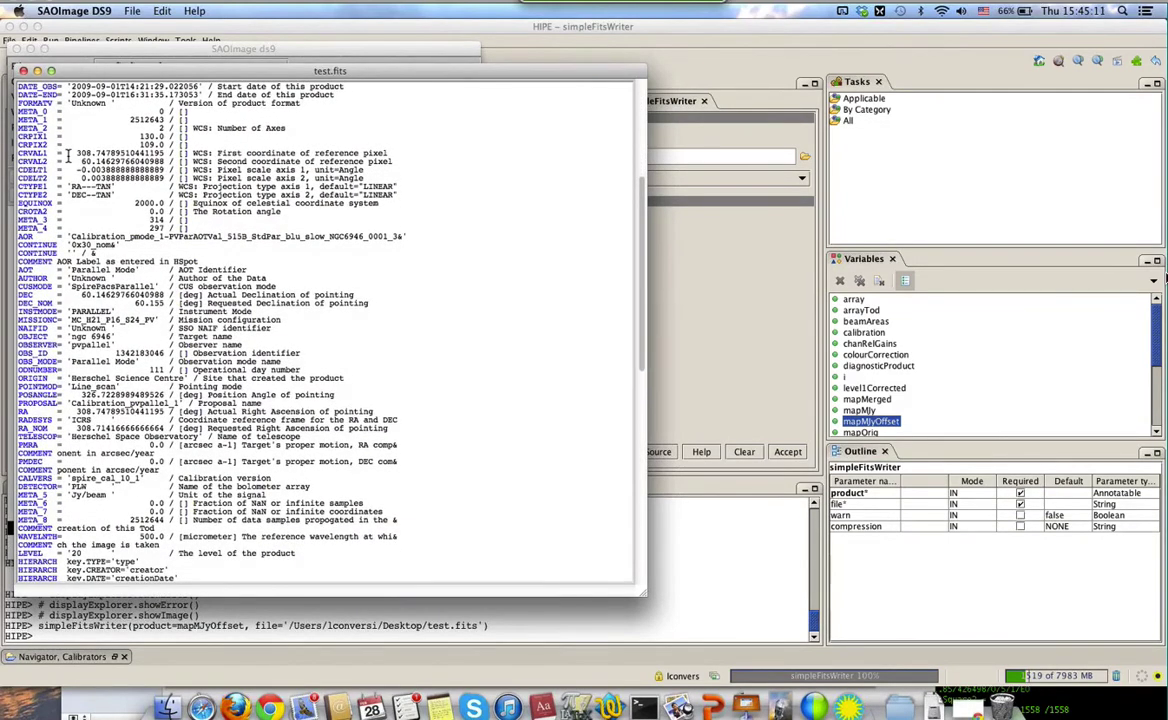
{"action": "scroll", "coordinate": [68, 155], "scroll_direction": "down", "scroll_amount": 20}
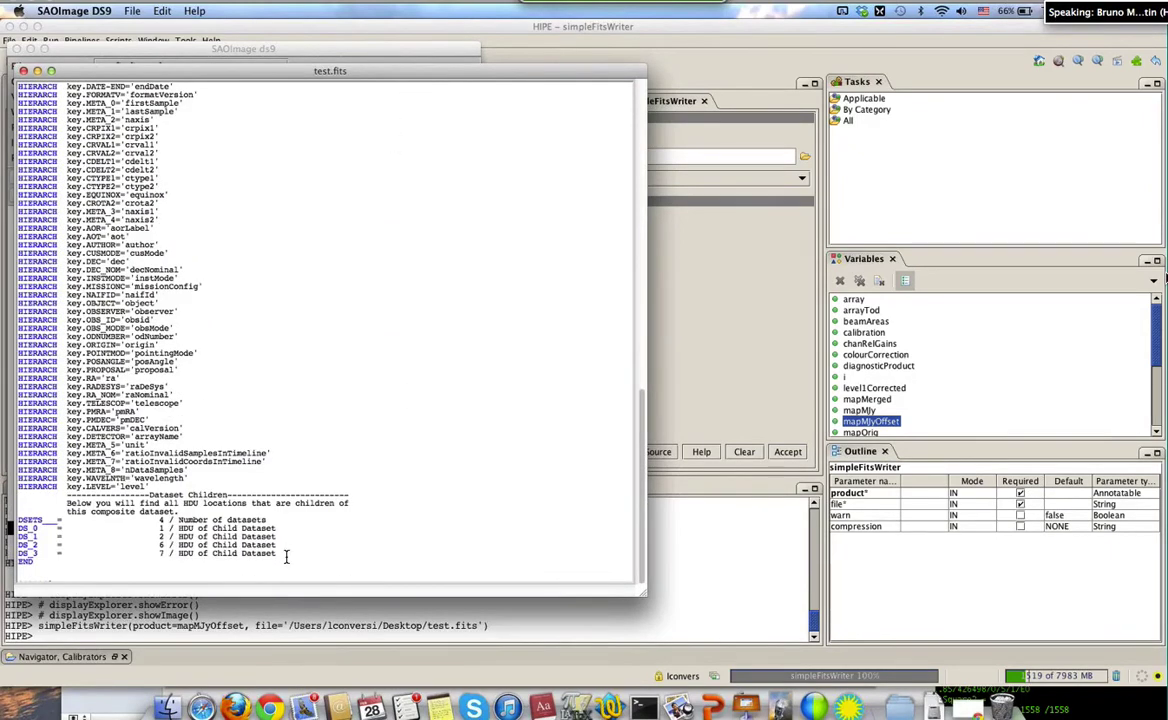
Select the DSETS–DS_3 lines and place the header window right of the map
{"action": "left_click_drag", "start_coordinate": [286, 557], "coordinate": [17, 519]}
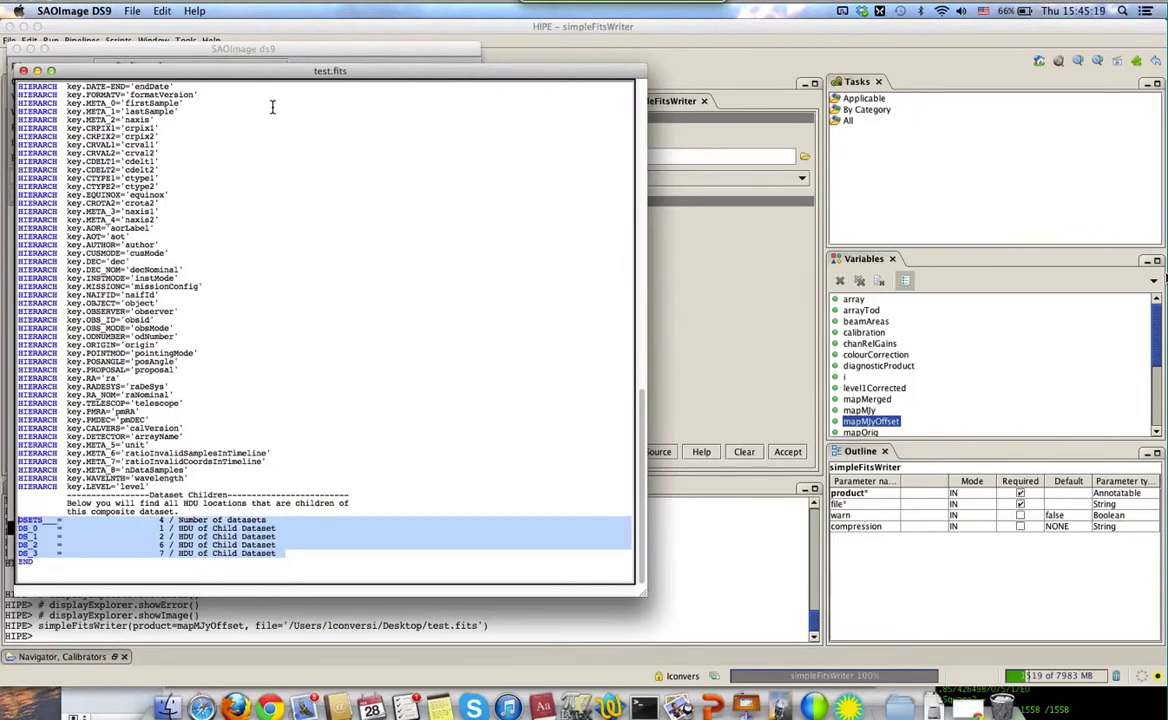
{"action": "left_click_drag", "start_coordinate": [218, 73], "coordinate": [742, 155]}
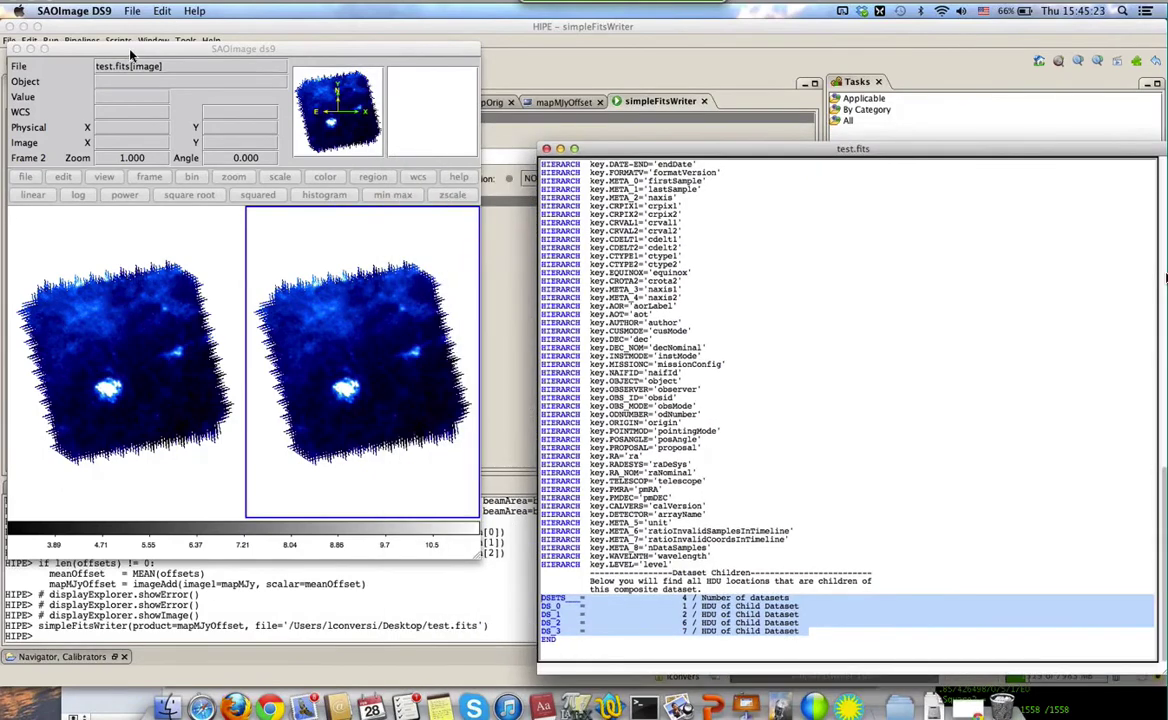
{"action": "left_click", "coordinate": [125, 48]}
{"action": "left_click", "coordinate": [135, 295]}
{"action": "left_click", "coordinate": [133, 11]}
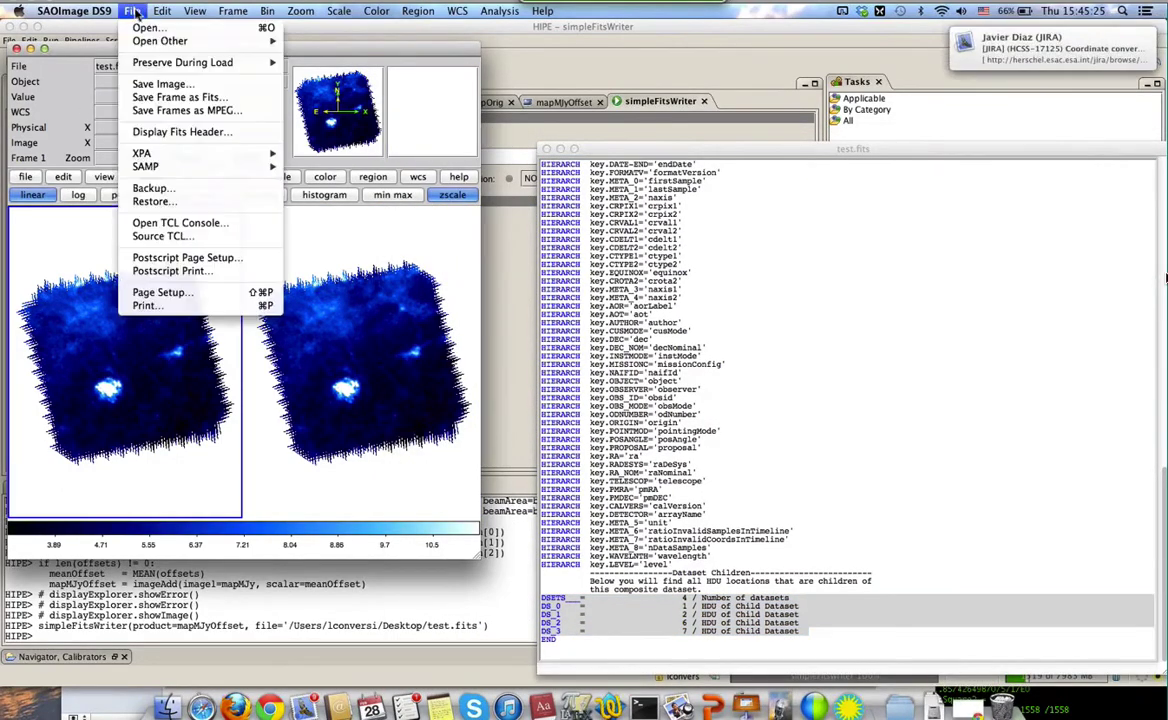
Start Open Other > Open Array with the ARR file type, then cancel it
{"action": "mouse_move", "coordinate": [147, 46]}
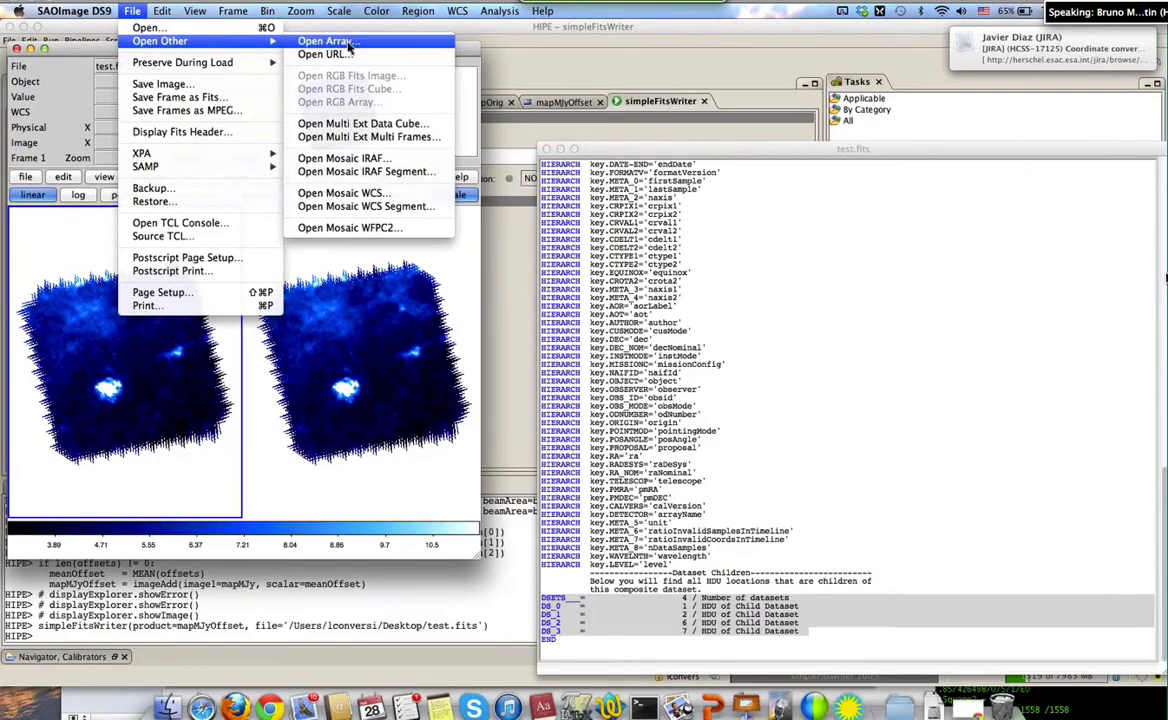
{"action": "left_click", "coordinate": [345, 43]}
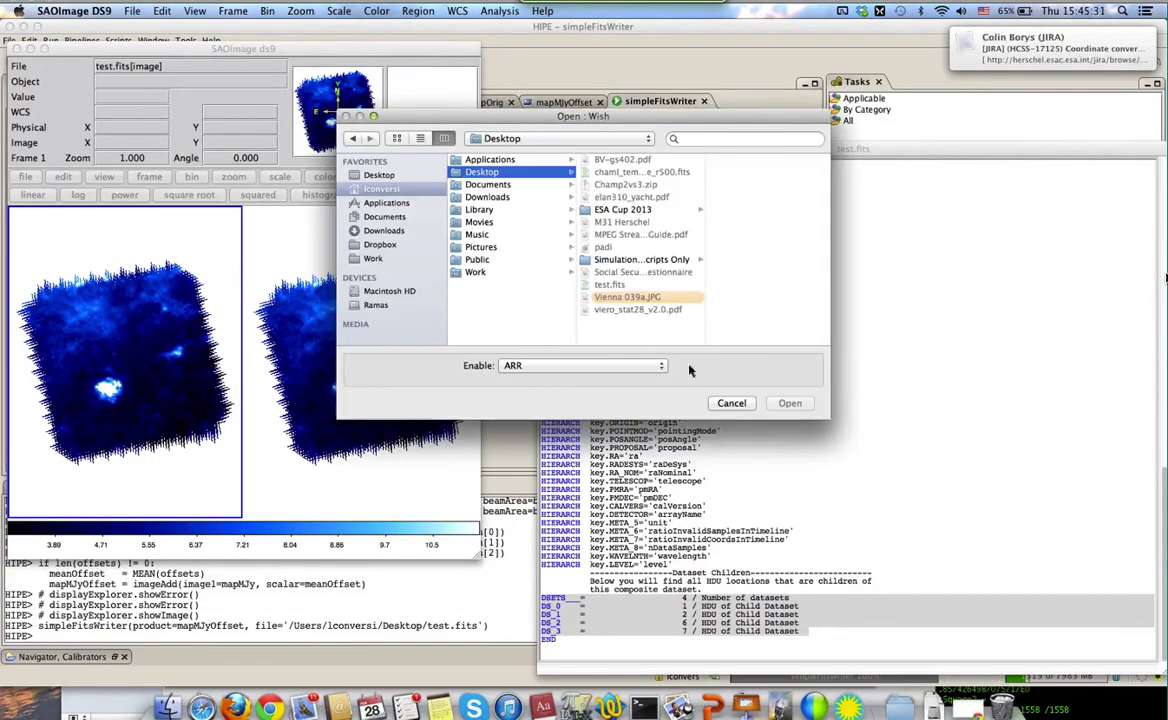
{"action": "left_click", "coordinate": [625, 366]}
{"action": "left_click", "coordinate": [596, 345]}
{"action": "left_click", "coordinate": [731, 403]}
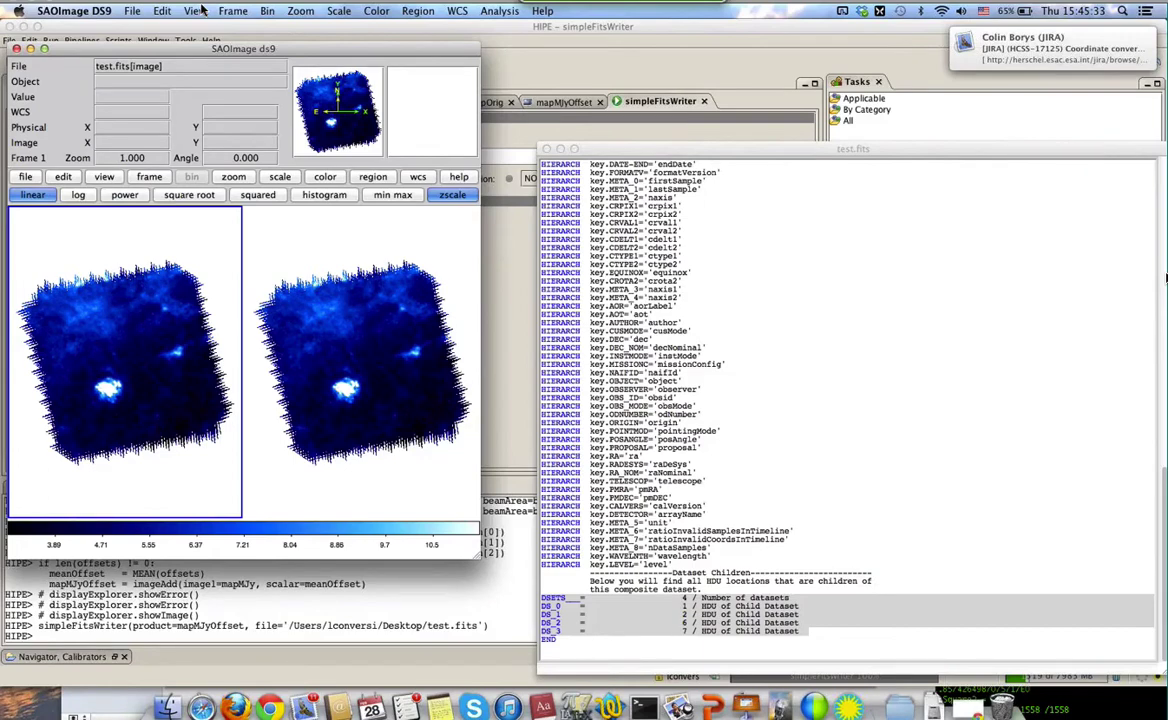
Move the DS9 window down and right, then close the viewer
{"action": "left_click", "coordinate": [132, 10]}
{"action": "mouse_move", "coordinate": [146, 42]}
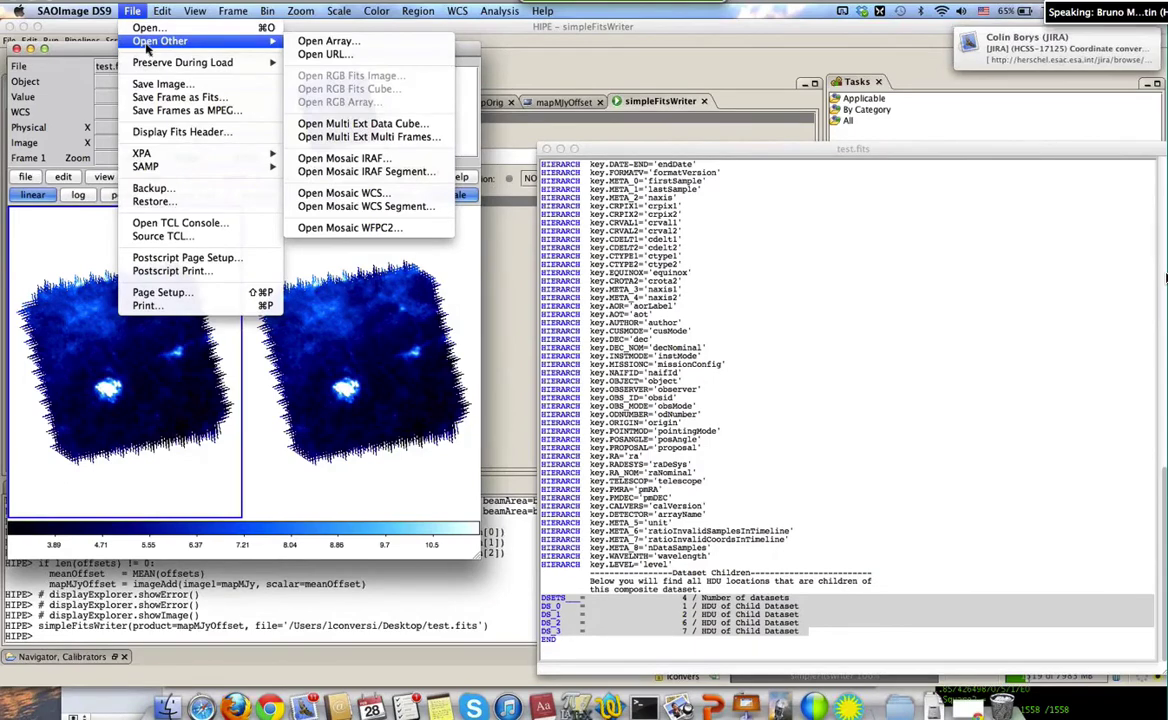
{"action": "left_click", "coordinate": [140, 295]}
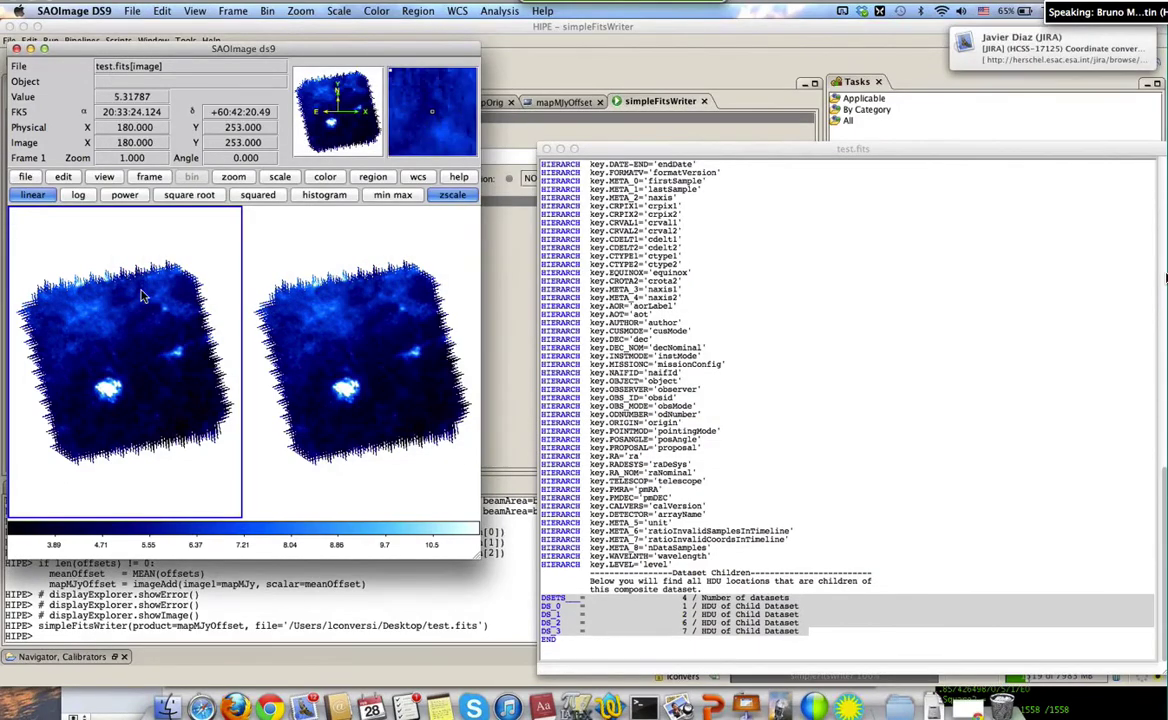
{"action": "left_click_drag", "start_coordinate": [110, 43], "coordinate": [216, 130]}
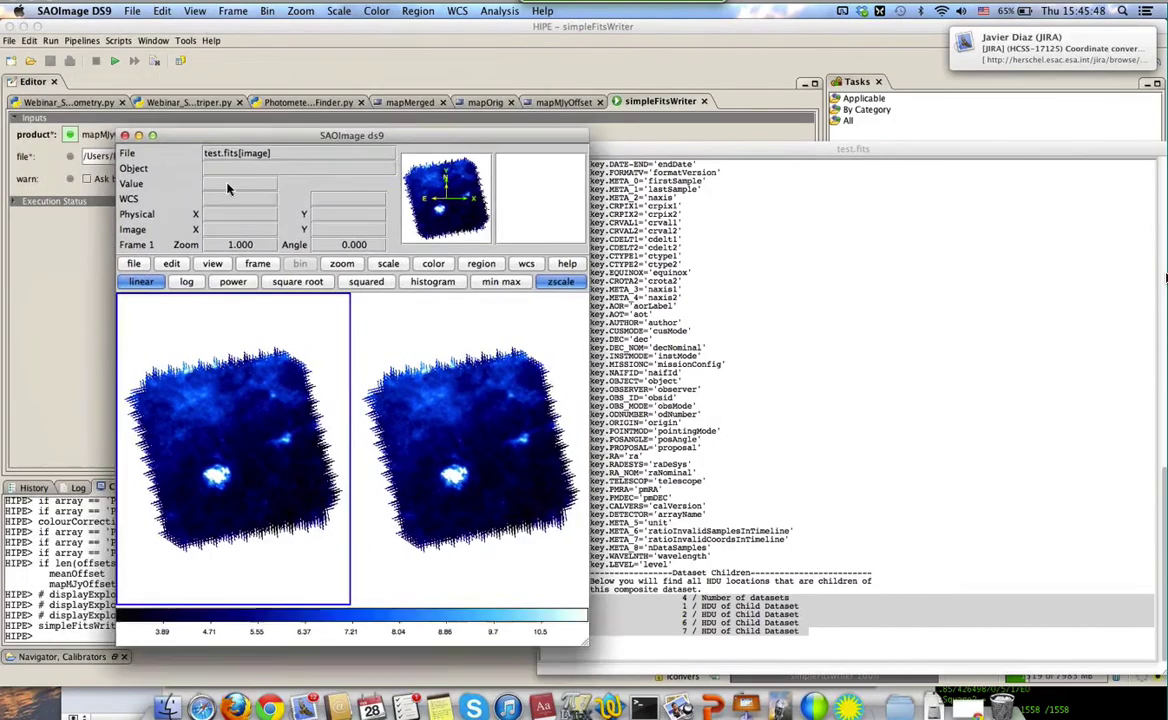
{"action": "left_click_drag", "start_coordinate": [228, 187], "coordinate": [228, 186]}
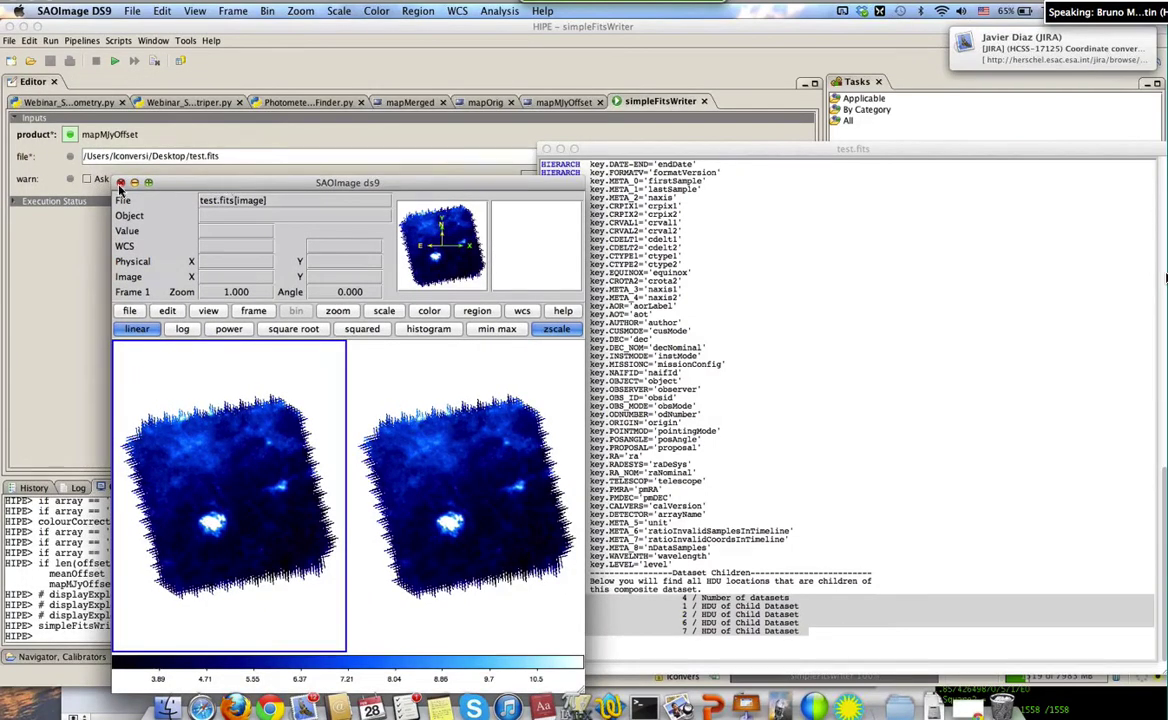
{"action": "left_click", "coordinate": [120, 183]}
Relaunch SAOImage DS9 through a Spotlight search for 'ds9'
{"action": "key", "text": "super+space"}
{"action": "type", "text": "ds9"}
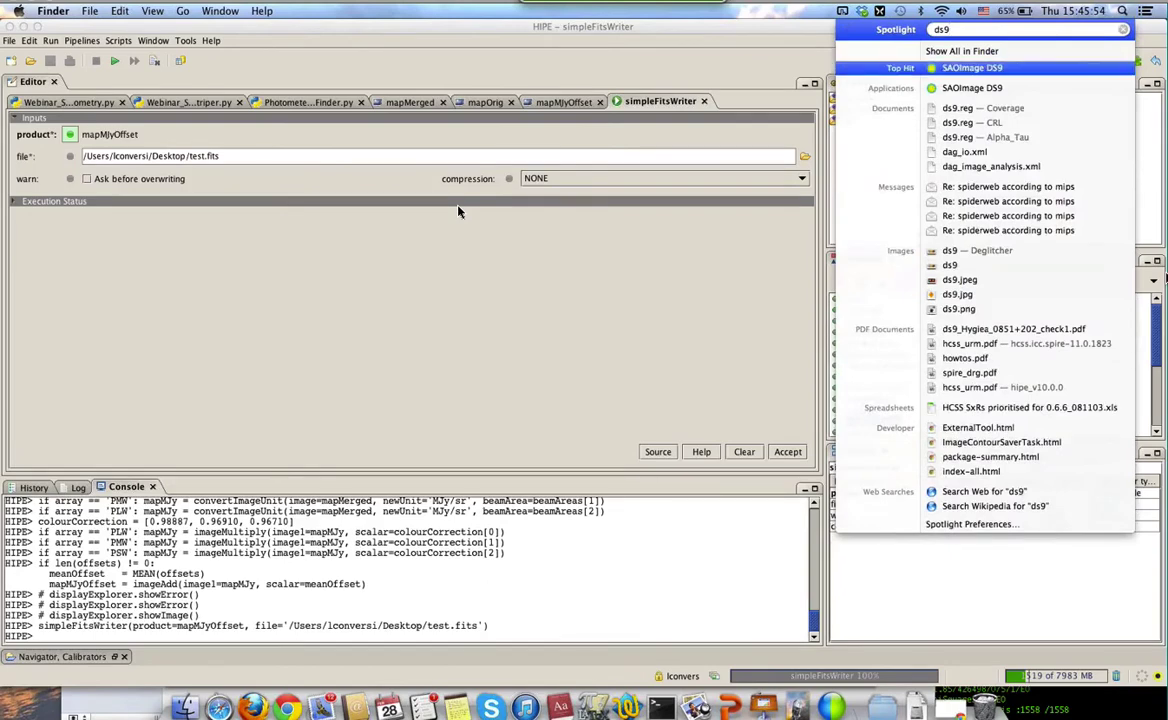
{"action": "key", "text": "Return"}
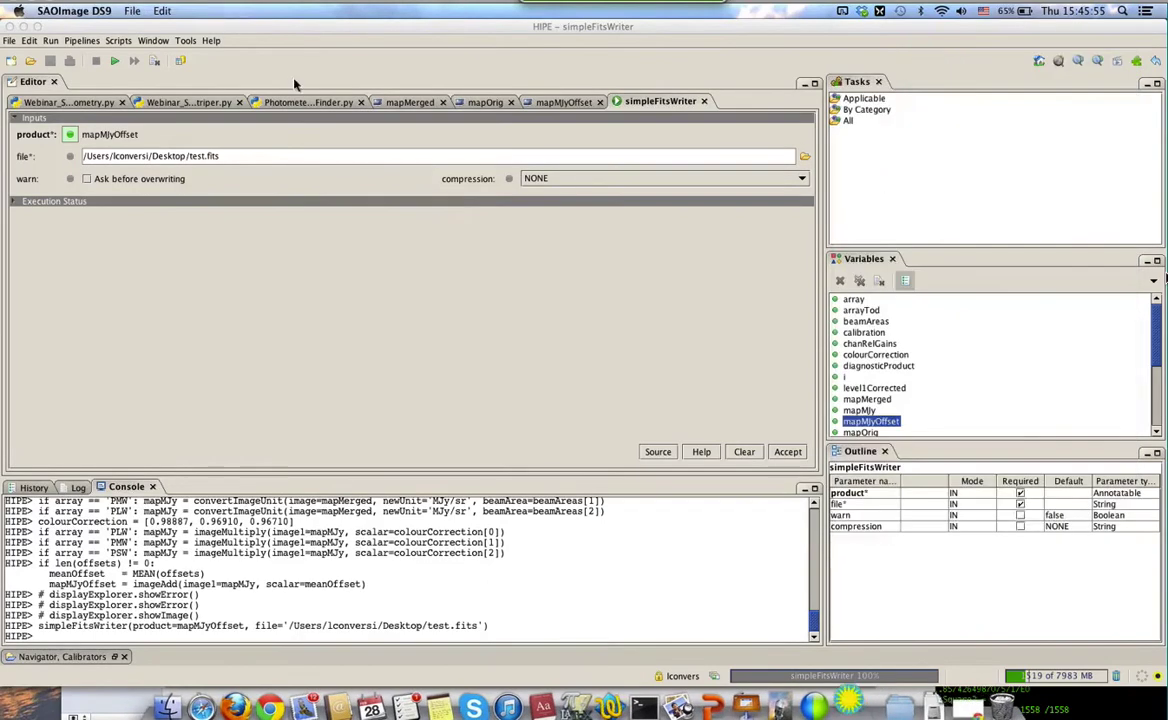
Open Desktop/test.fits with Open Multi Ext Data Cube
{"action": "left_click", "coordinate": [133, 11]}
{"action": "mouse_move", "coordinate": [147, 47]}
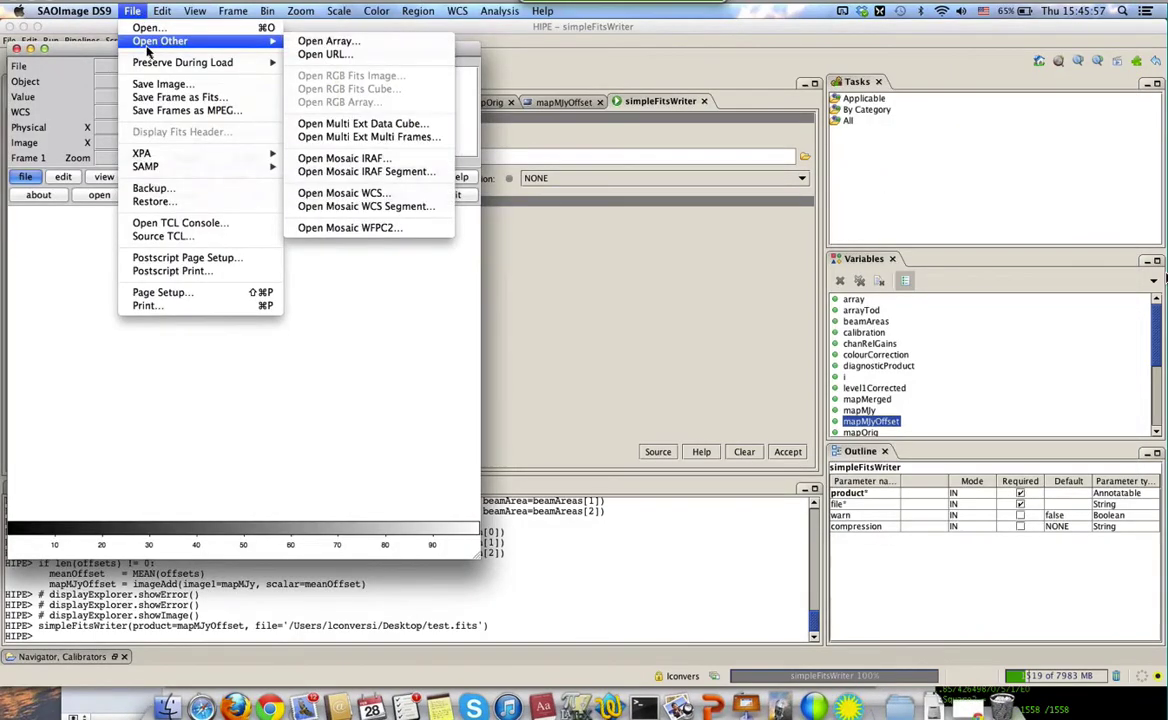
{"action": "left_click", "coordinate": [361, 124]}
{"action": "left_click", "coordinate": [379, 175]}
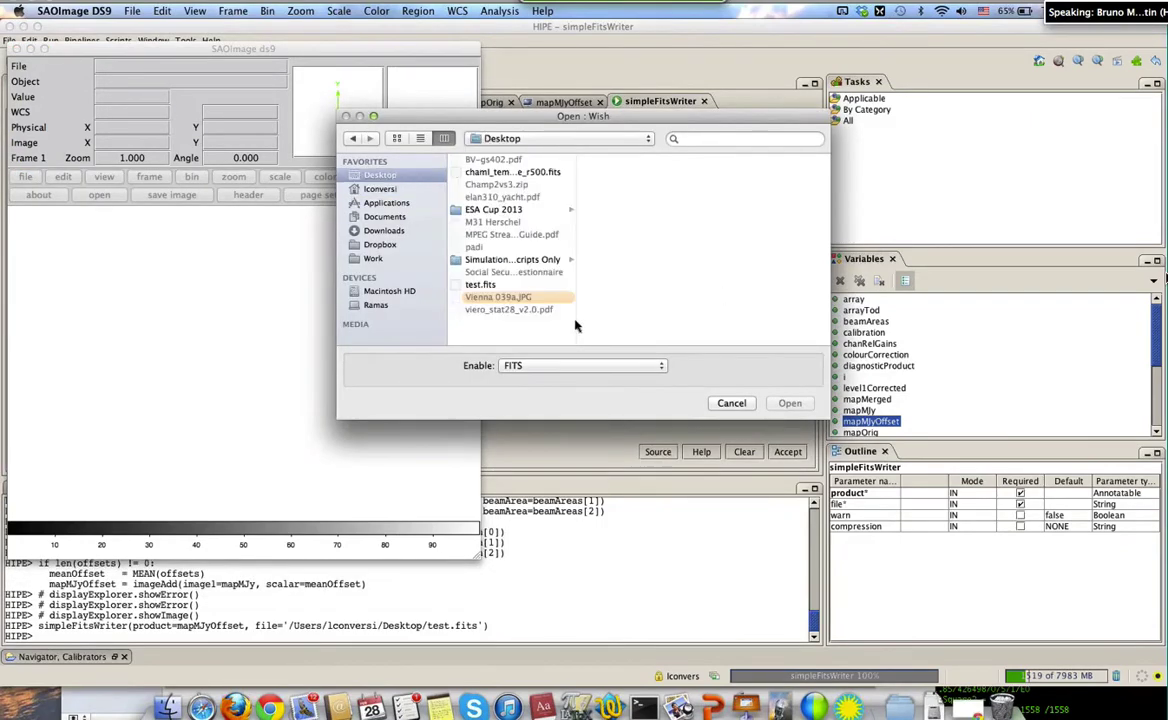
{"action": "left_click", "coordinate": [480, 286]}
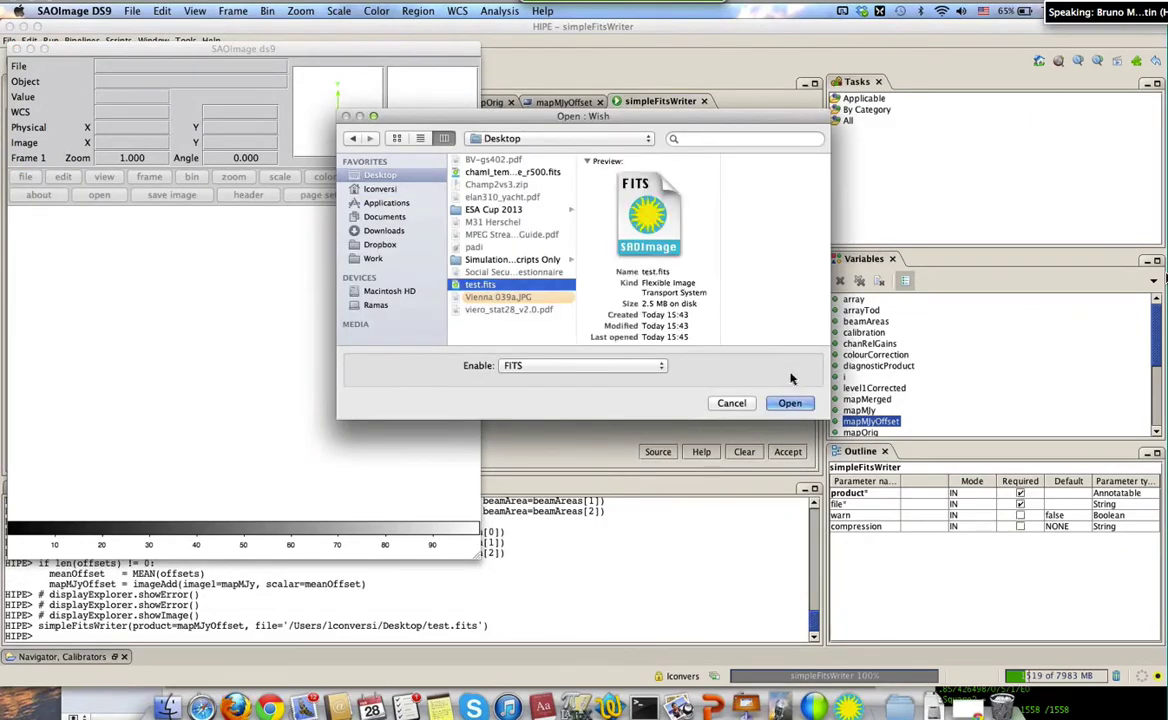
{"action": "left_click", "coordinate": [790, 403]}
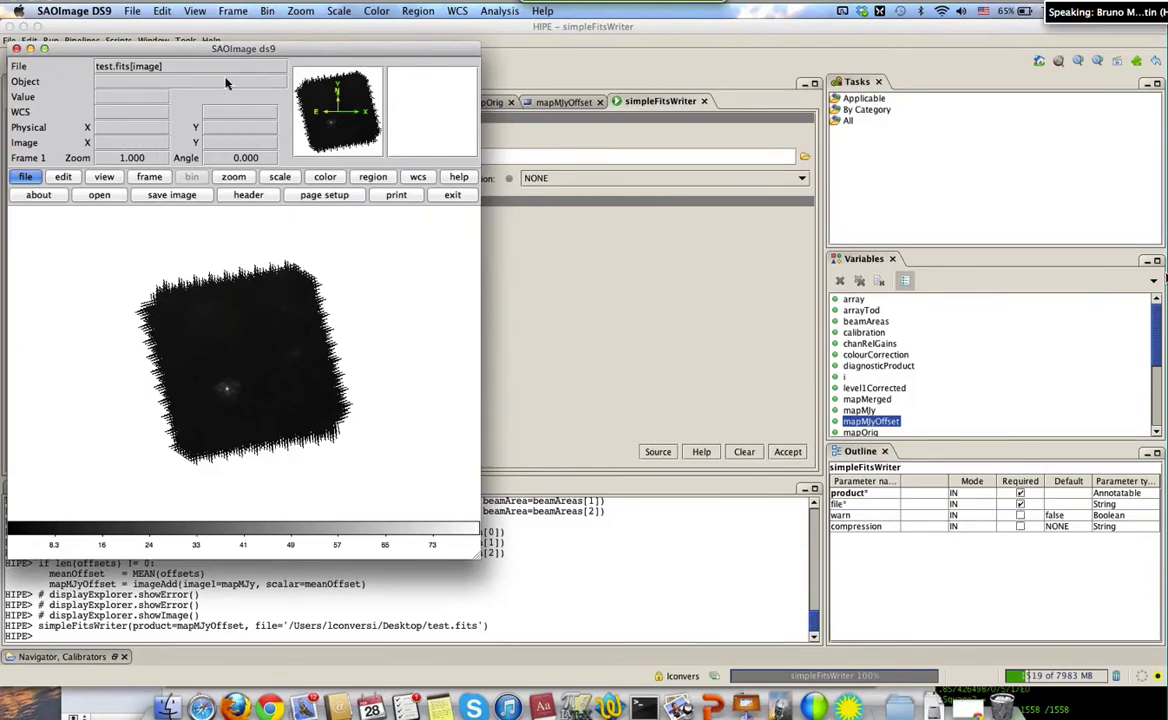
Look through DS9's File menu options without choosing one
{"action": "left_click", "coordinate": [131, 11]}
{"action": "mouse_move", "coordinate": [200, 41]}
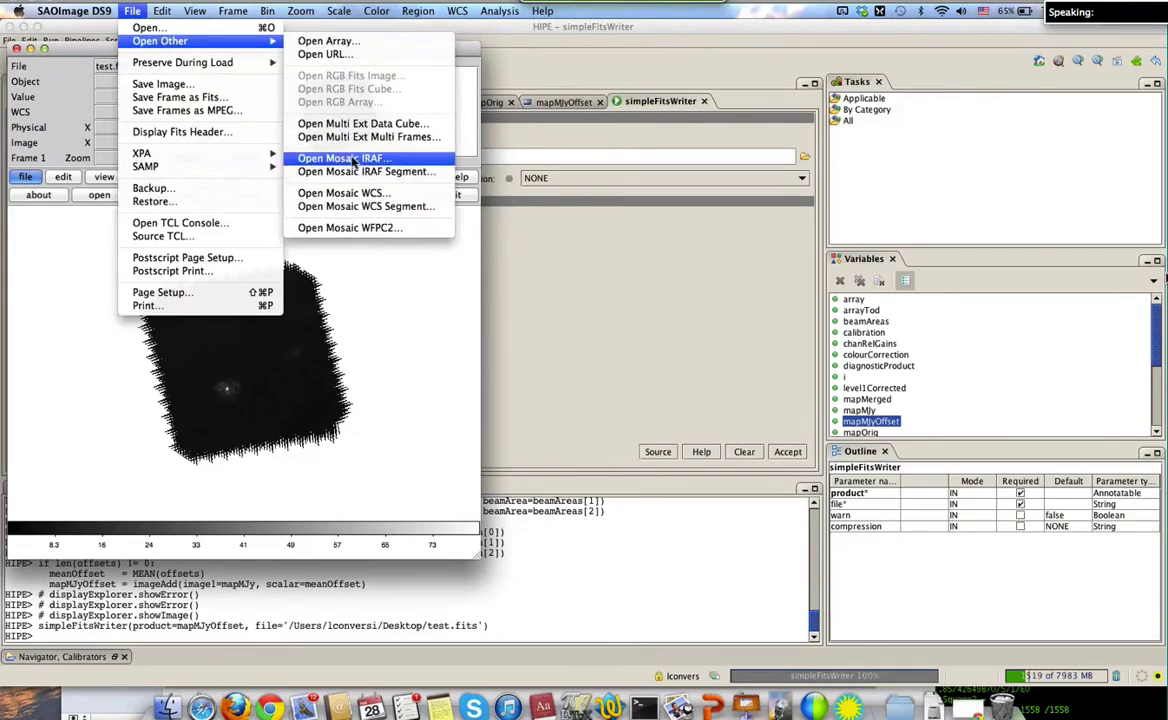
{"action": "mouse_move", "coordinate": [206, 160]}
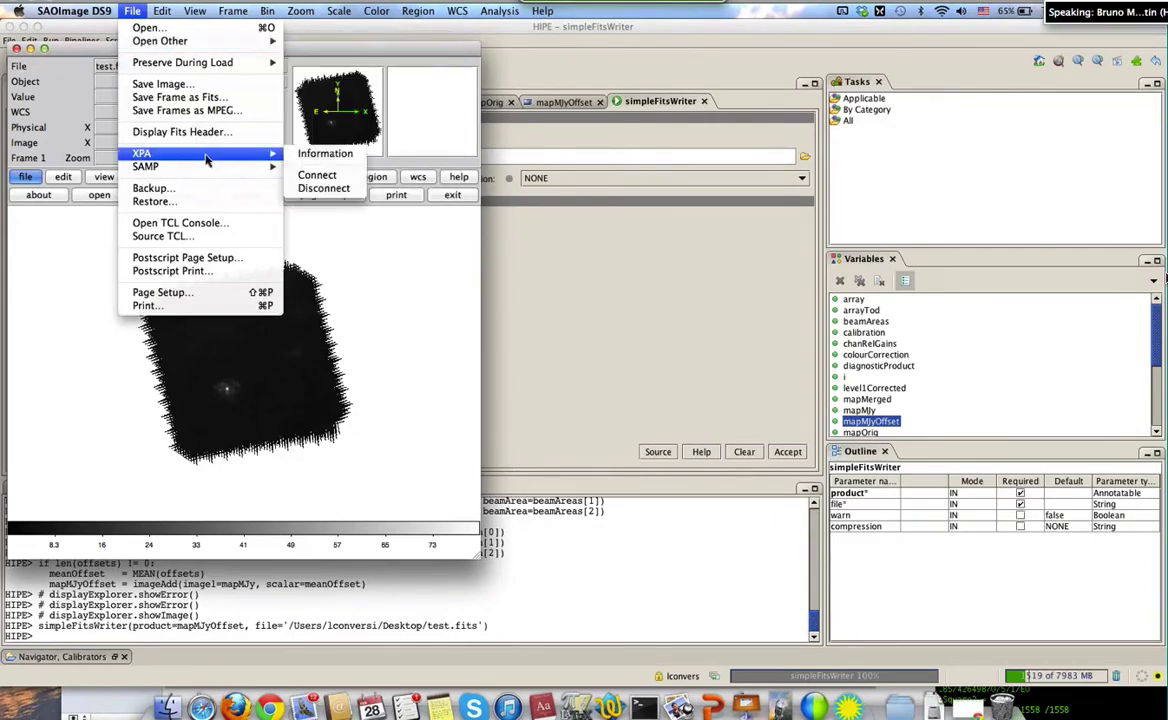
{"action": "mouse_move", "coordinate": [220, 72]}
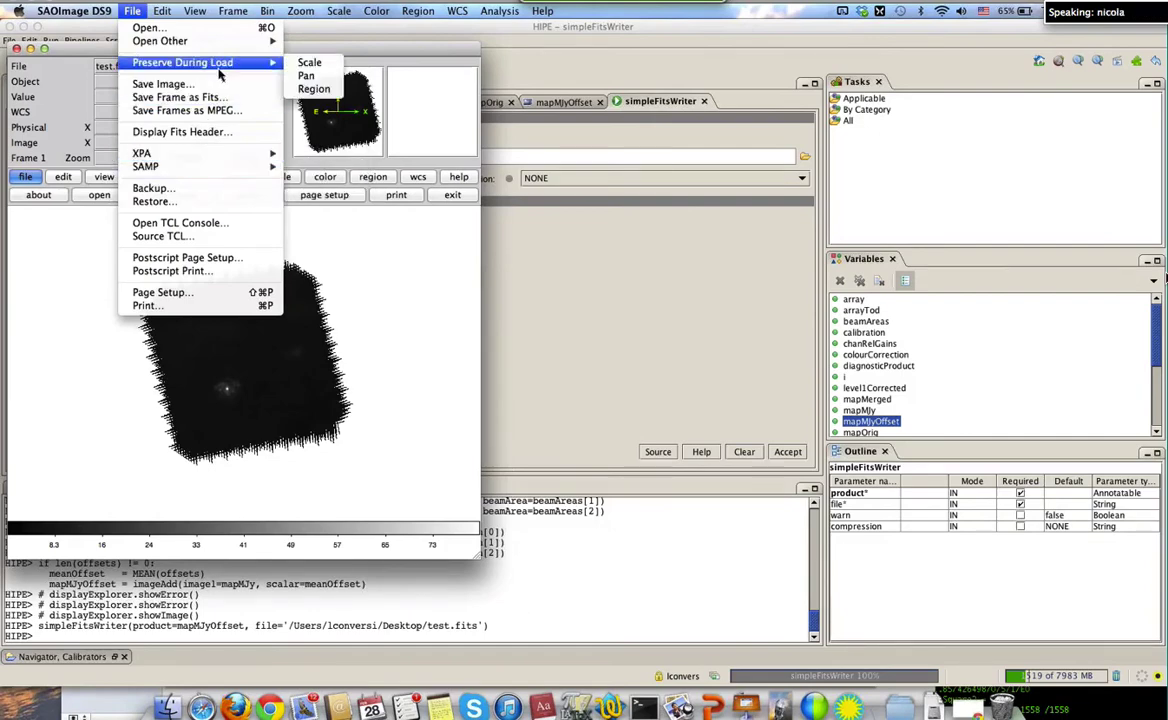
{"action": "mouse_move", "coordinate": [222, 46]}
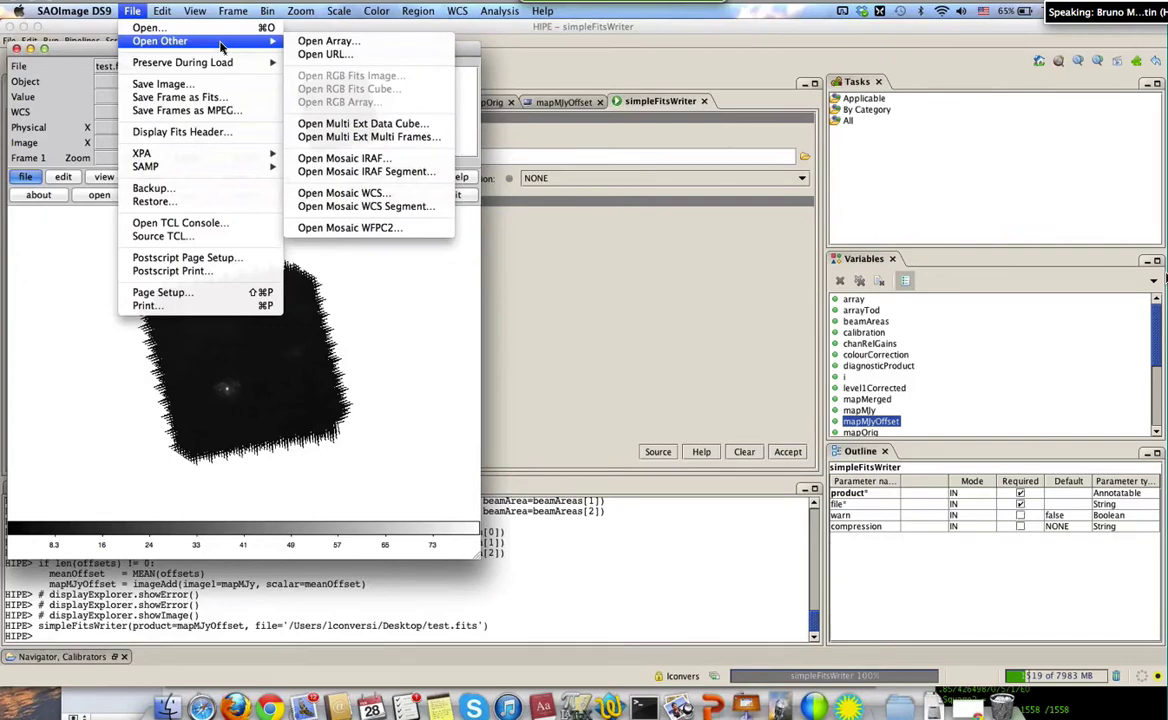
{"action": "mouse_move", "coordinate": [75, 16]}
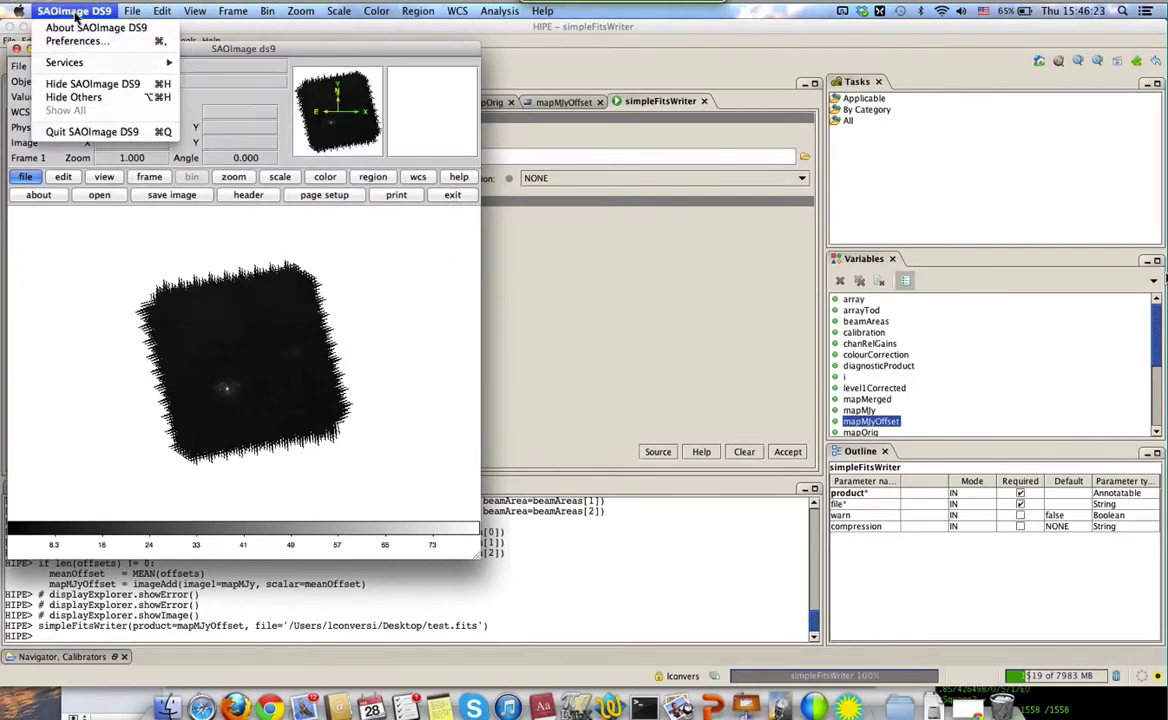
{"action": "left_click", "coordinate": [139, 10]}
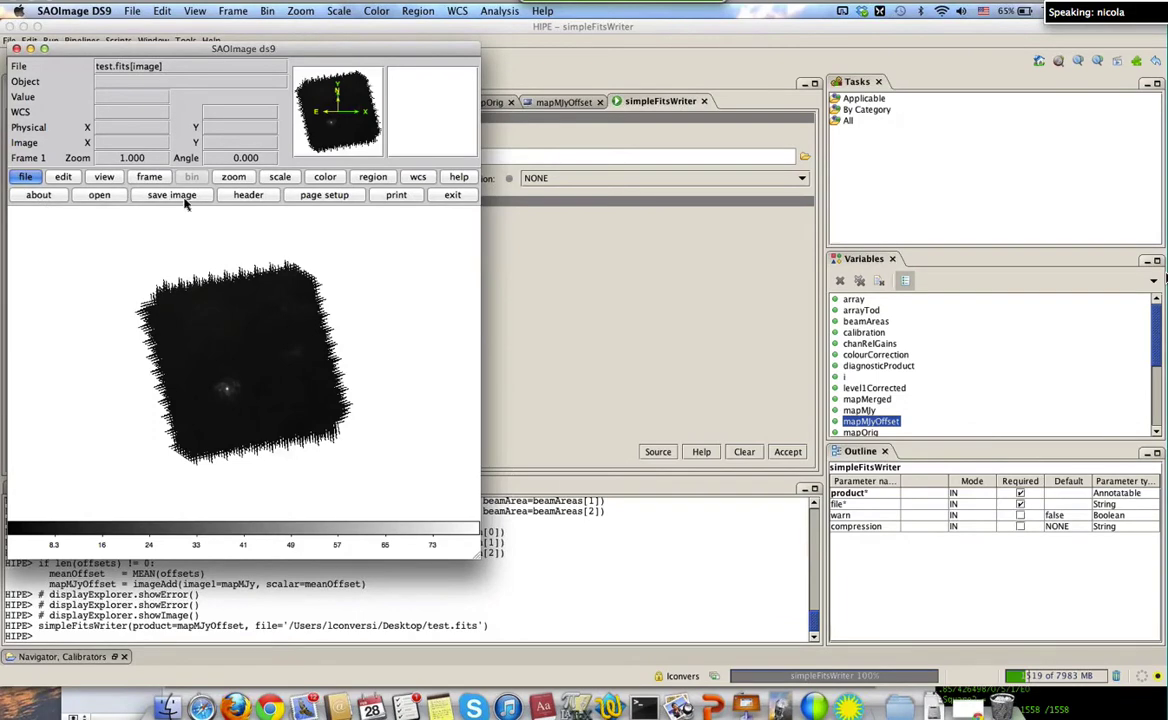
Open test.fits from the Desktop and move the DS9 window to the right
{"action": "left_click", "coordinate": [100, 195]}
{"action": "left_click", "coordinate": [480, 284]}
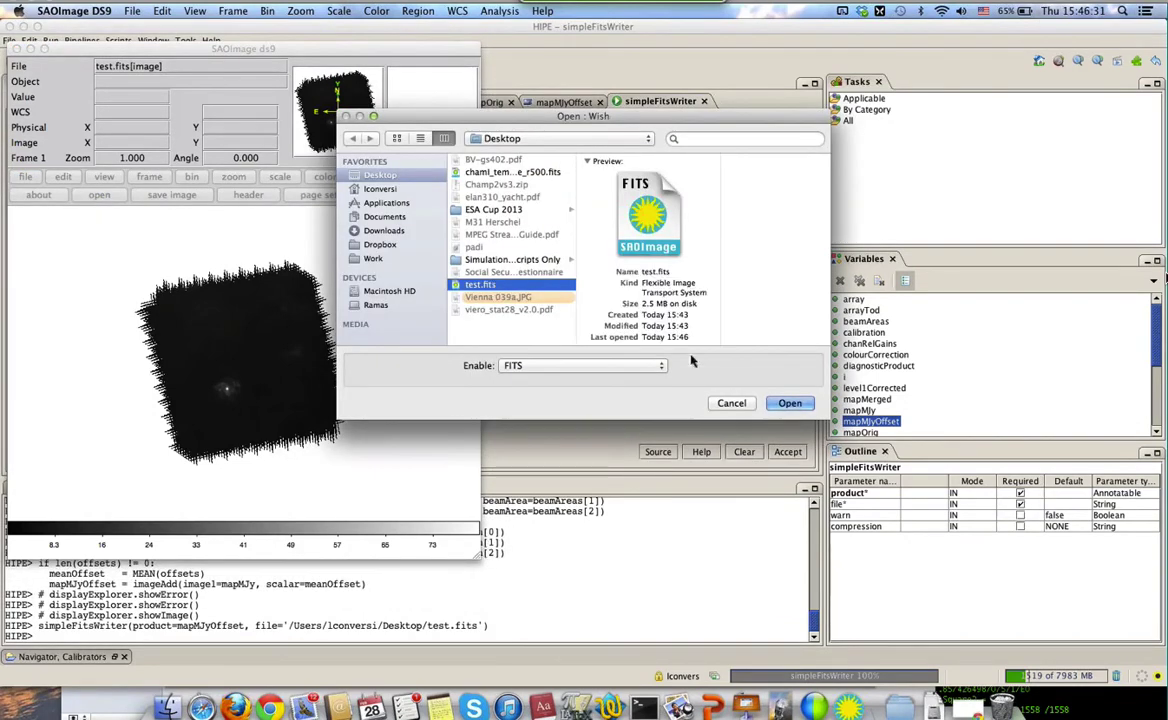
{"action": "left_click", "coordinate": [790, 403]}
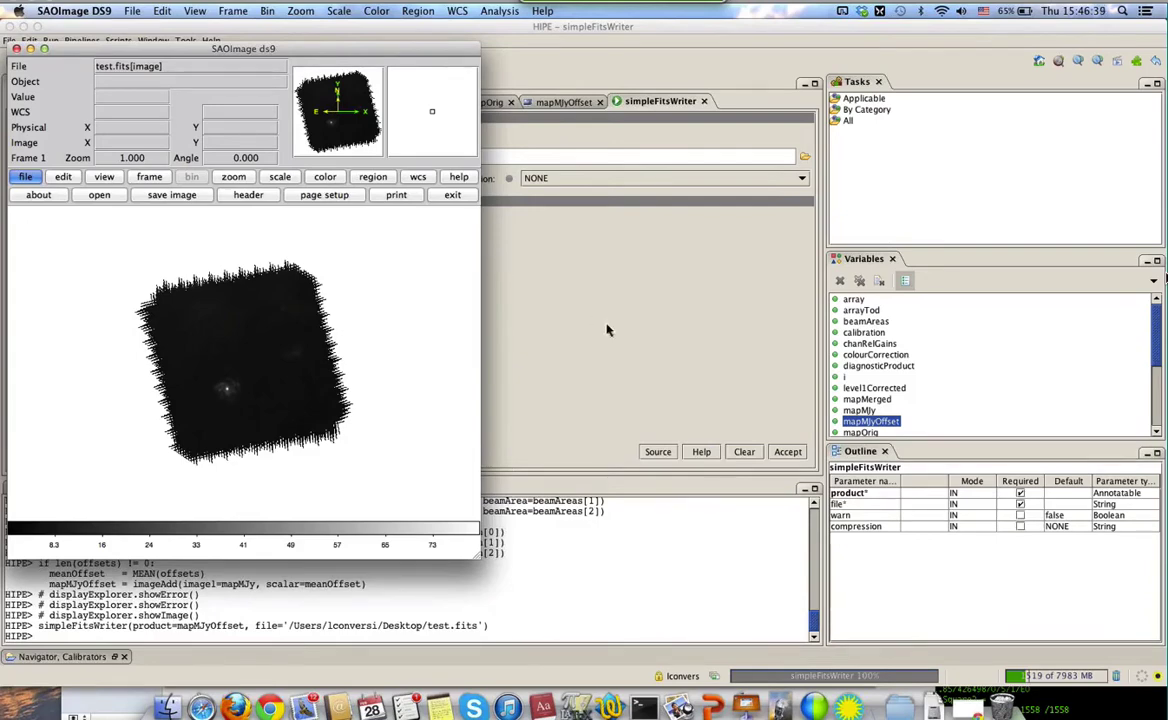
{"action": "left_click_drag", "start_coordinate": [343, 55], "coordinate": [963, 150]}
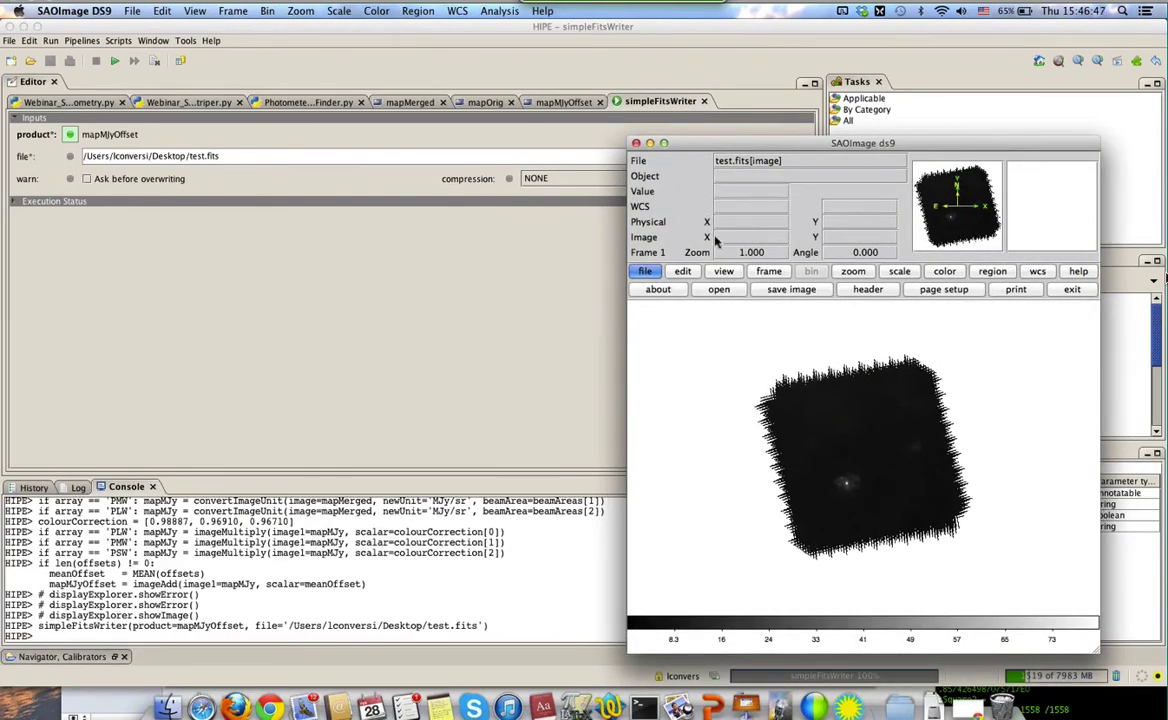
Open the test.fits[image] header and scroll through it
{"action": "left_click", "coordinate": [868, 289]}
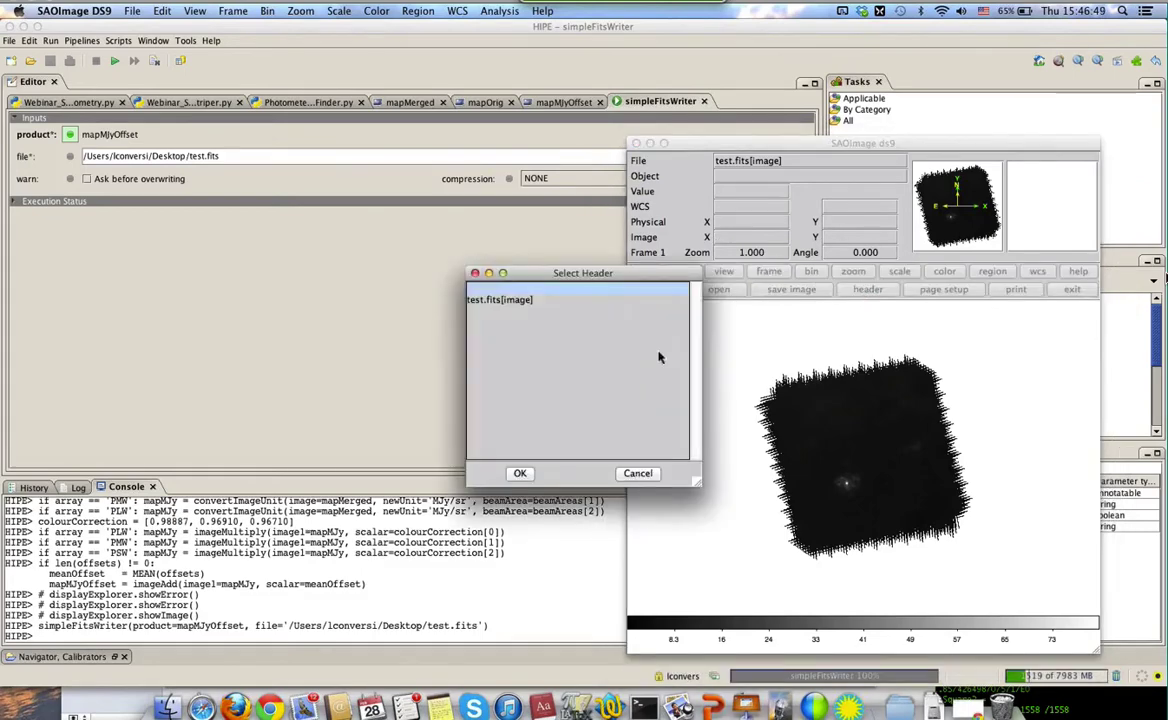
{"action": "double_click", "coordinate": [514, 301]}
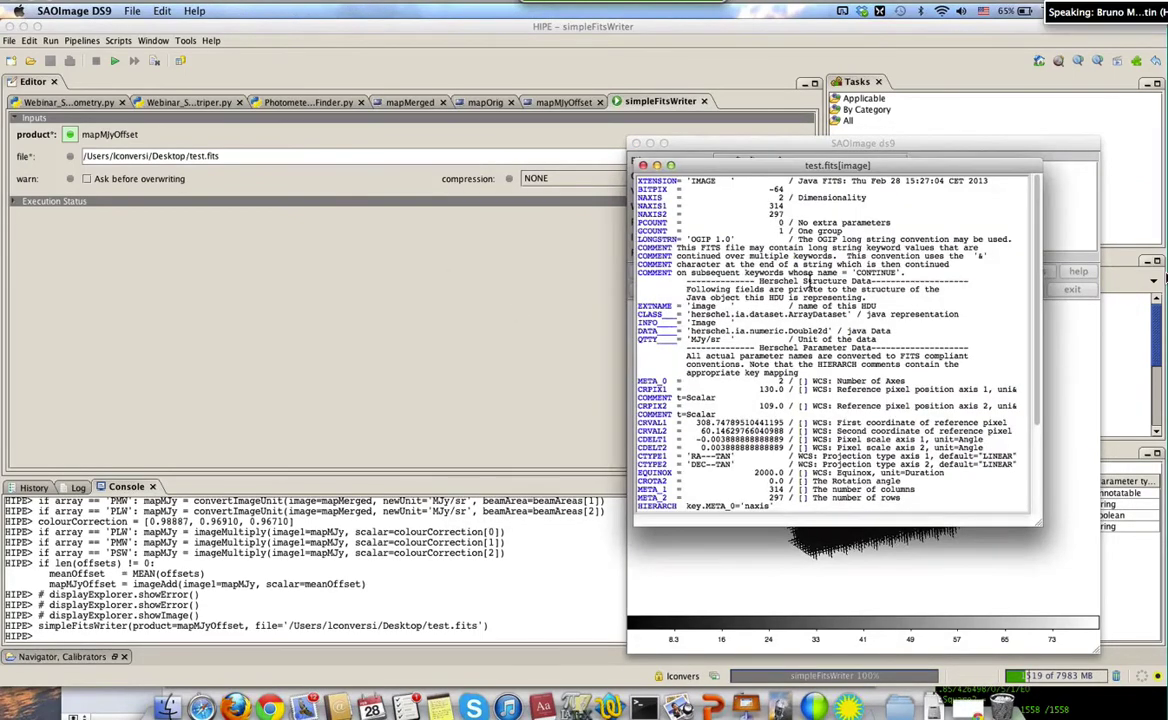
{"action": "scroll", "coordinate": [808, 281], "scroll_direction": "down", "scroll_amount": 5}
{"action": "scroll", "coordinate": [808, 280], "scroll_direction": "up", "scroll_amount": 5}
{"action": "scroll", "coordinate": [808, 280], "scroll_direction": "down", "scroll_amount": 5}
{"action": "left_click", "coordinate": [702, 155]}
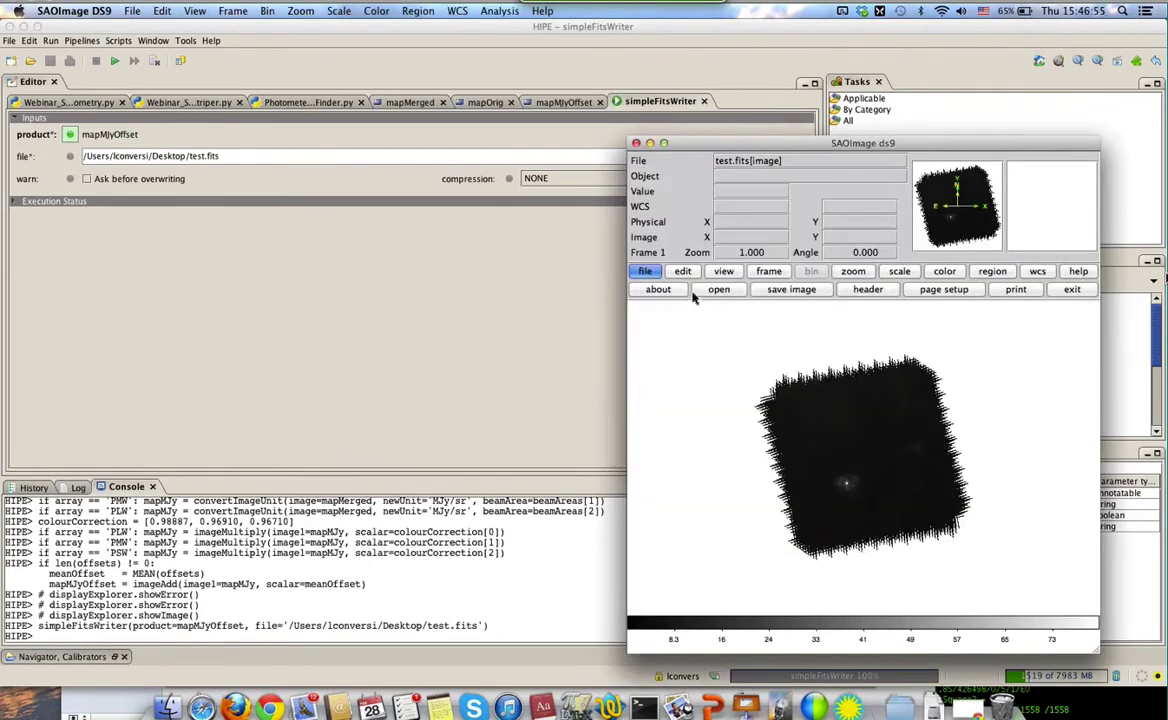
Reopen the full header, select the DSETS–DS_3 lines, and rearrange both windows
{"action": "left_click", "coordinate": [772, 287]}
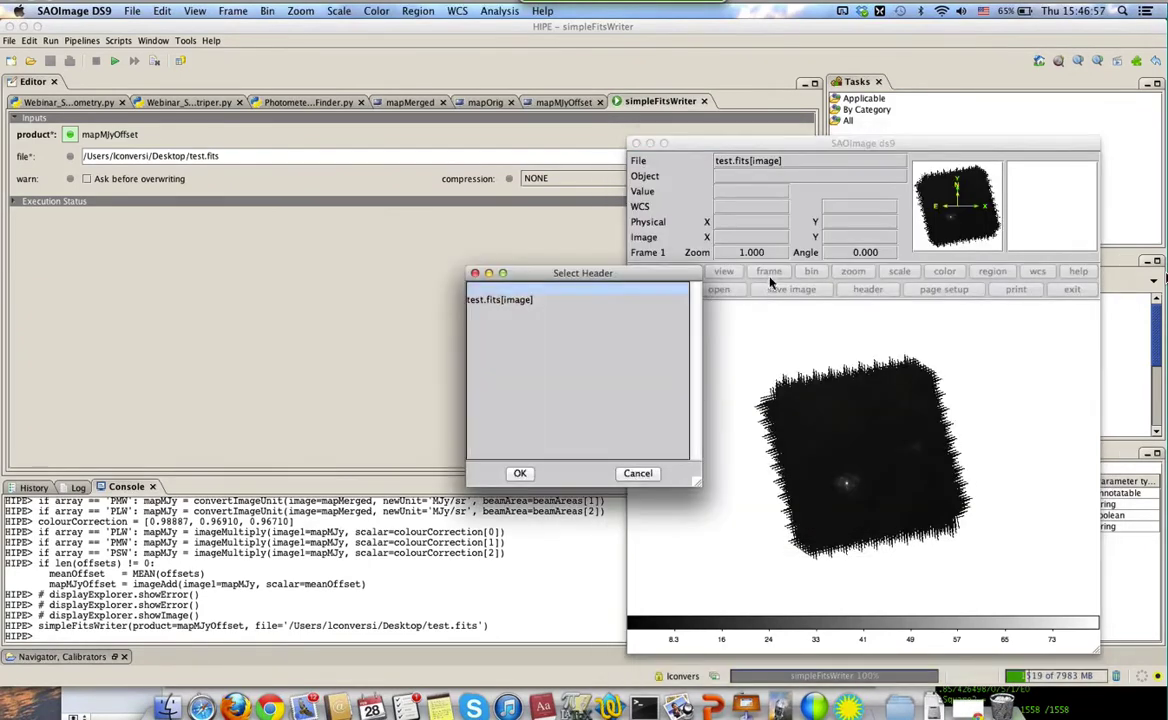
{"action": "double_click", "coordinate": [526, 298]}
{"action": "scroll", "coordinate": [738, 325], "scroll_direction": "down", "scroll_amount": 10}
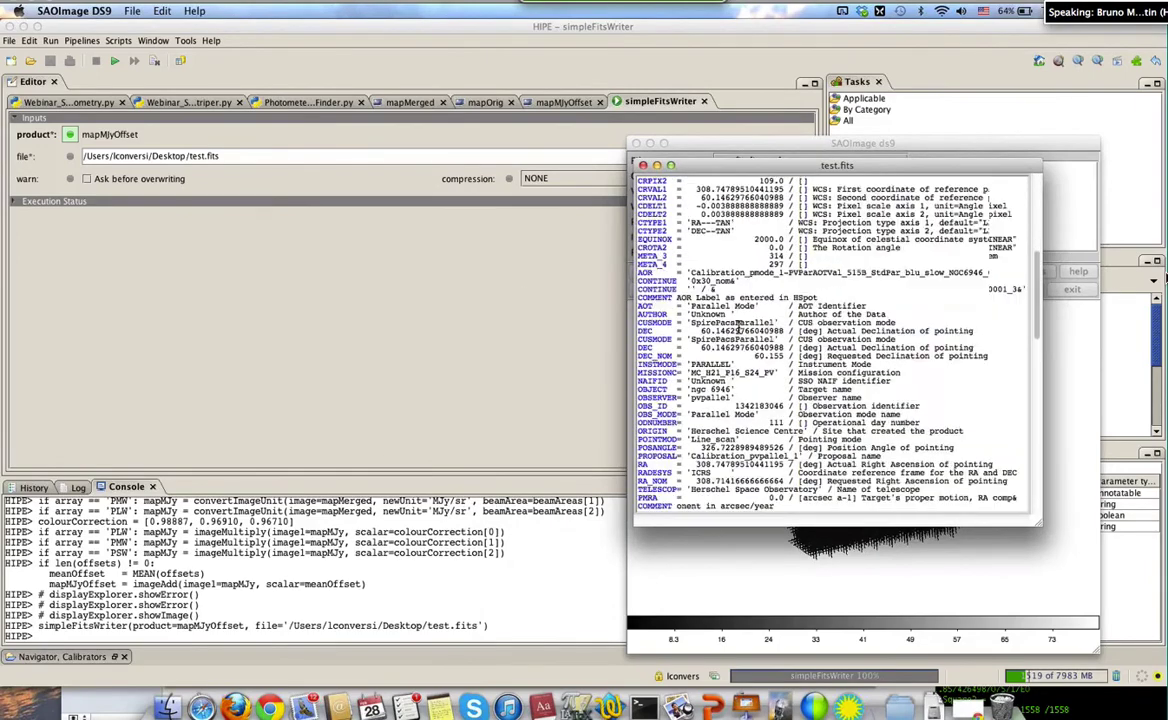
{"action": "scroll", "coordinate": [738, 330], "scroll_direction": "down", "scroll_amount": 12}
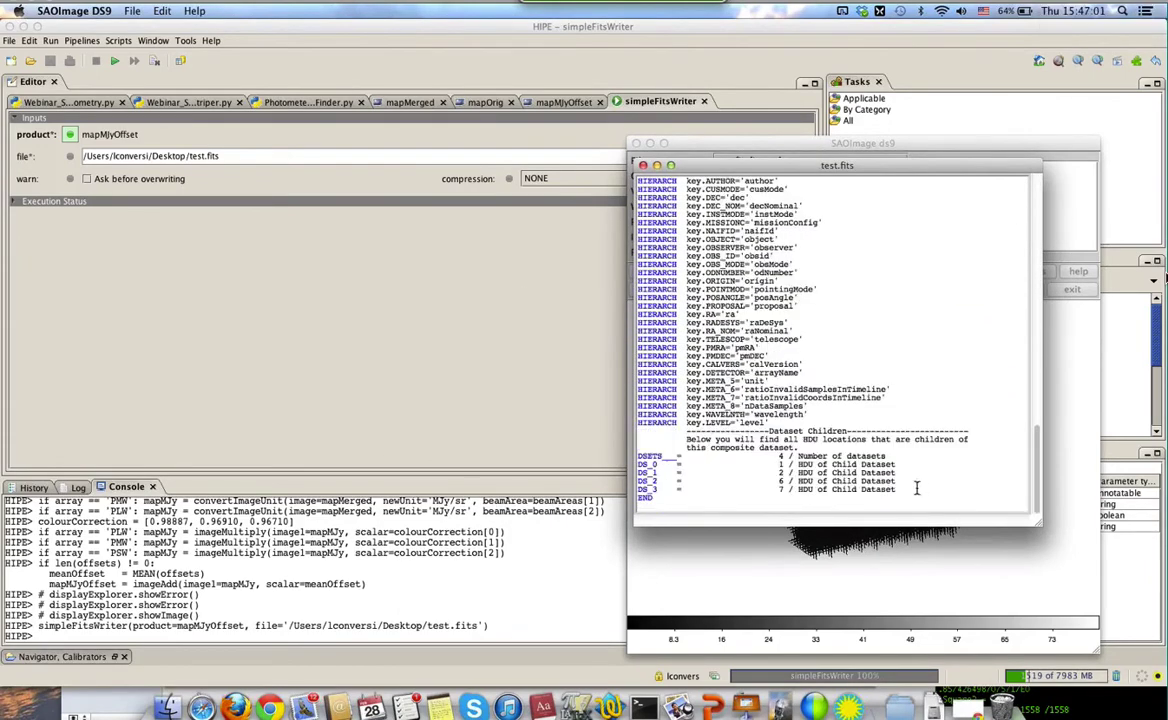
{"action": "left_click_drag", "start_coordinate": [906, 493], "coordinate": [638, 456]}
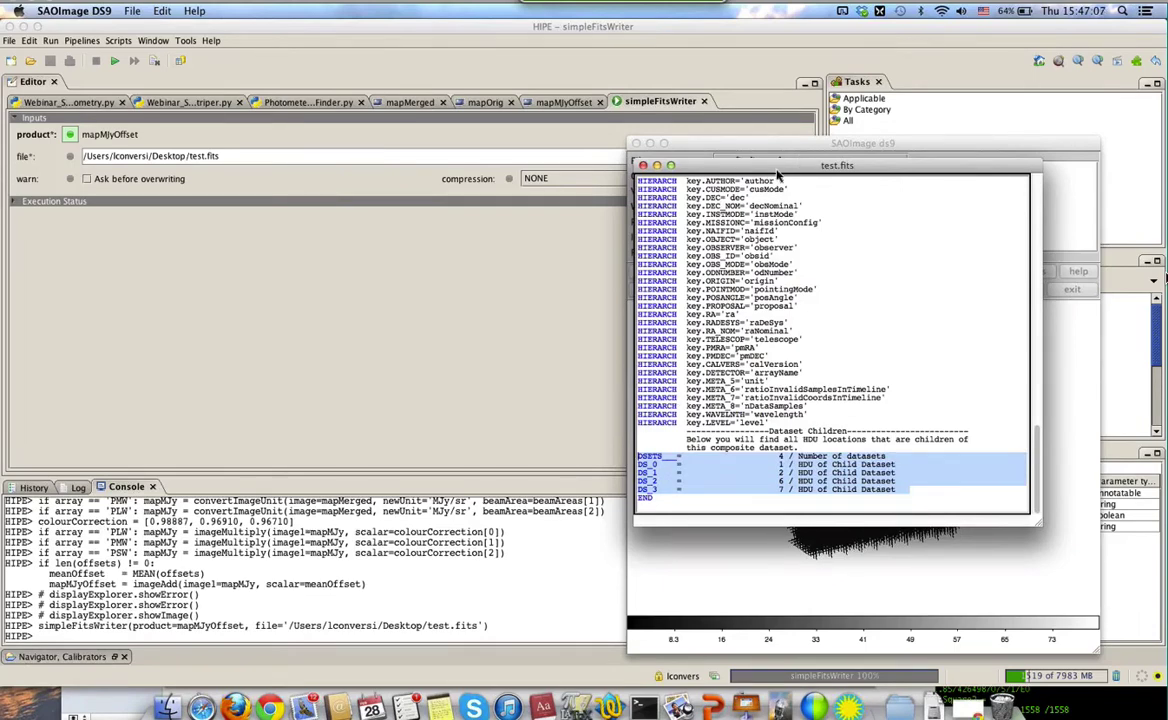
{"action": "left_click_drag", "start_coordinate": [776, 172], "coordinate": [224, 262]}
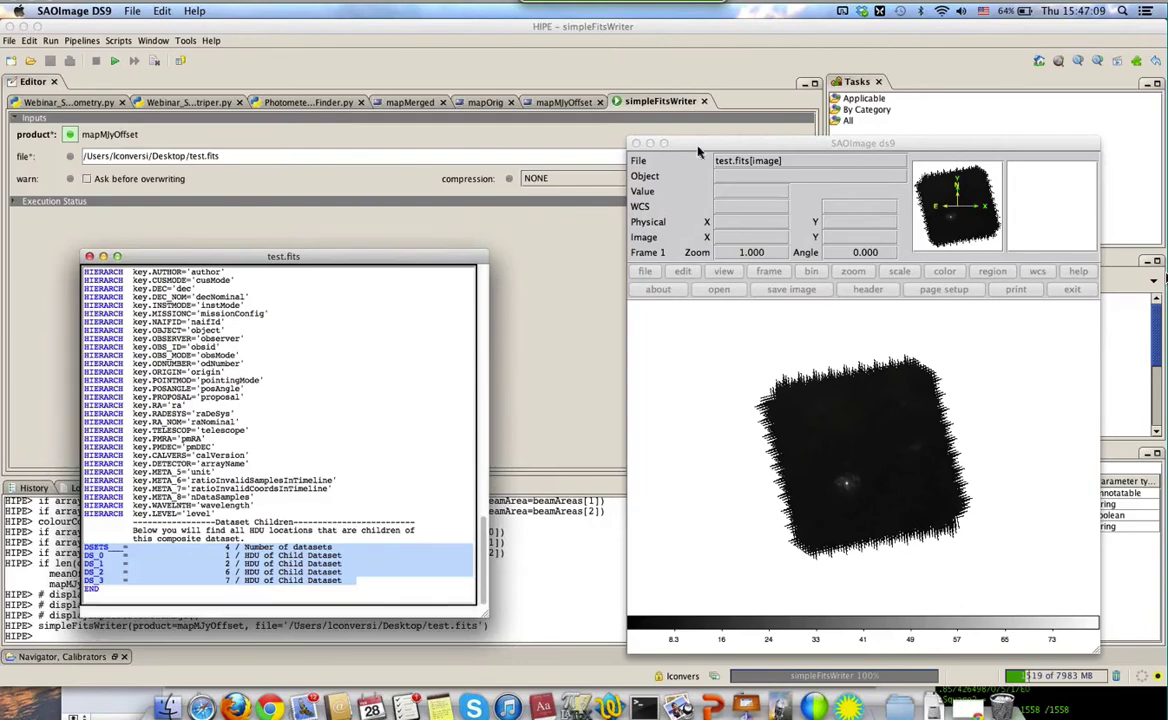
{"action": "left_click_drag", "start_coordinate": [742, 151], "coordinate": [708, 136]}
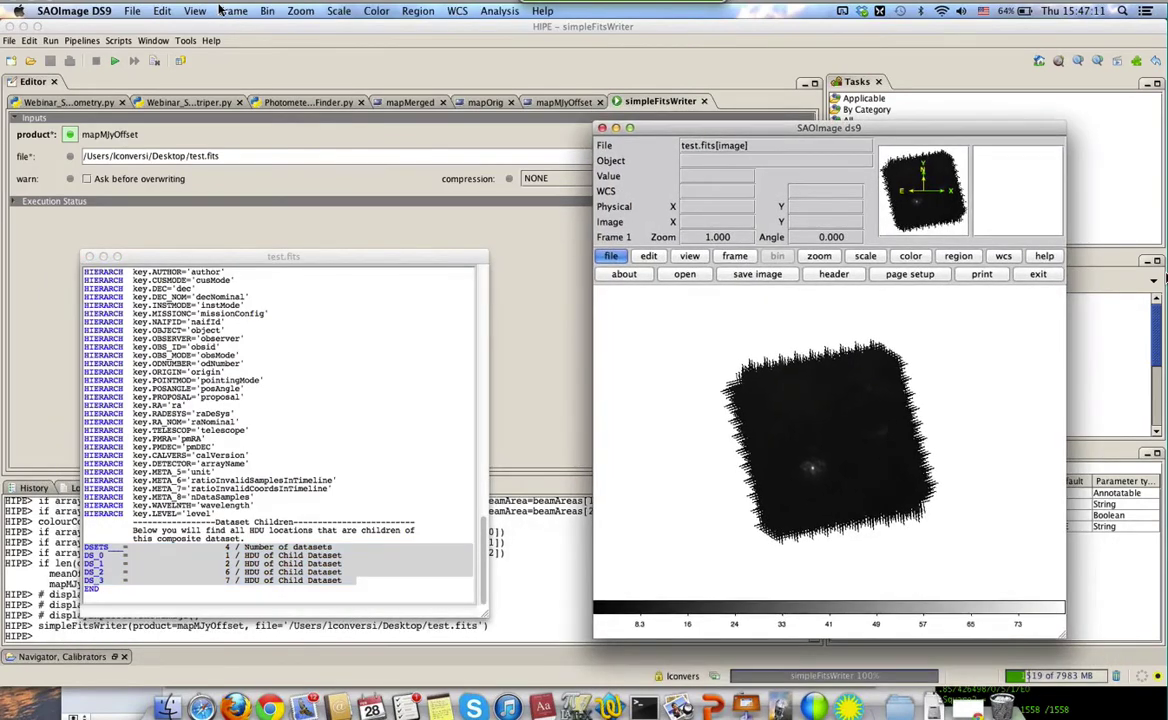
Open test.fits with Open Multi Ext Multi Frames, then close DS9
{"action": "left_click", "coordinate": [129, 12]}
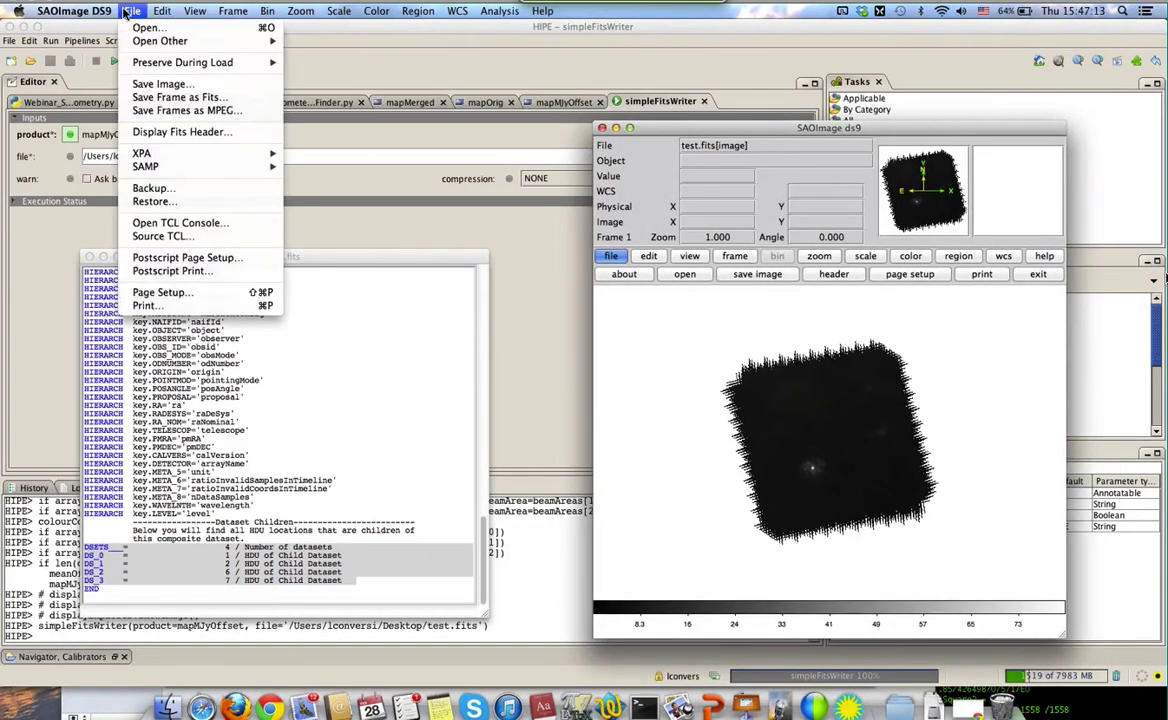
{"action": "mouse_move", "coordinate": [133, 43]}
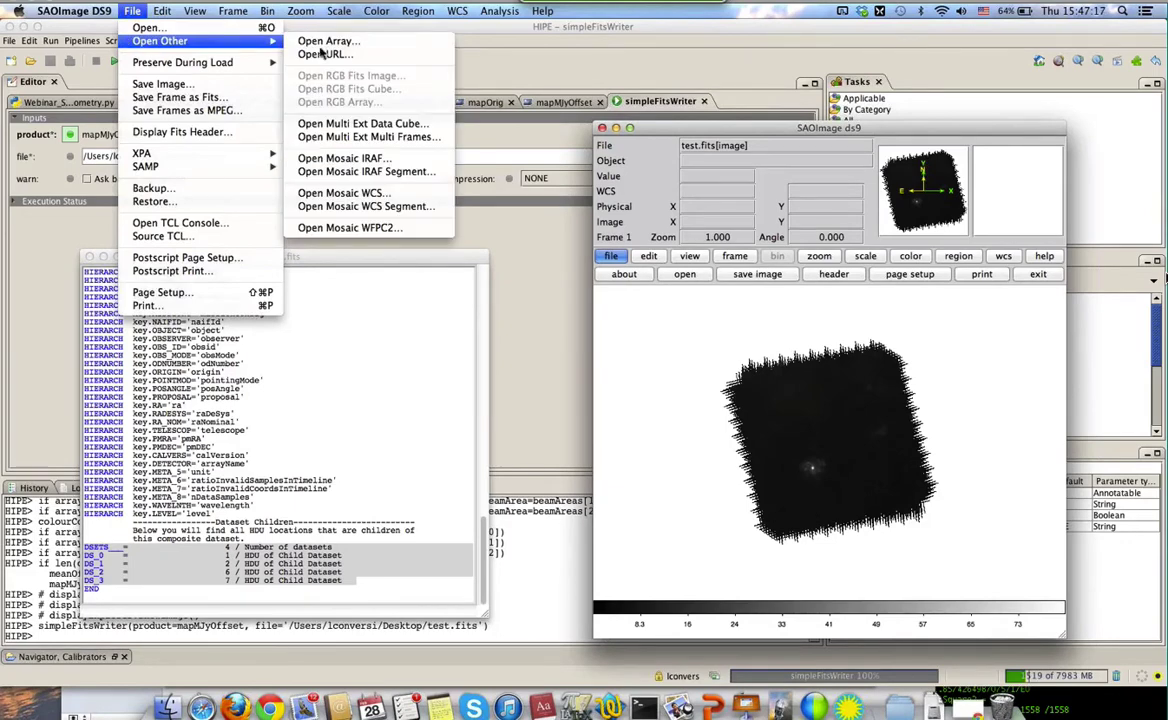
{"action": "left_click", "coordinate": [335, 141]}
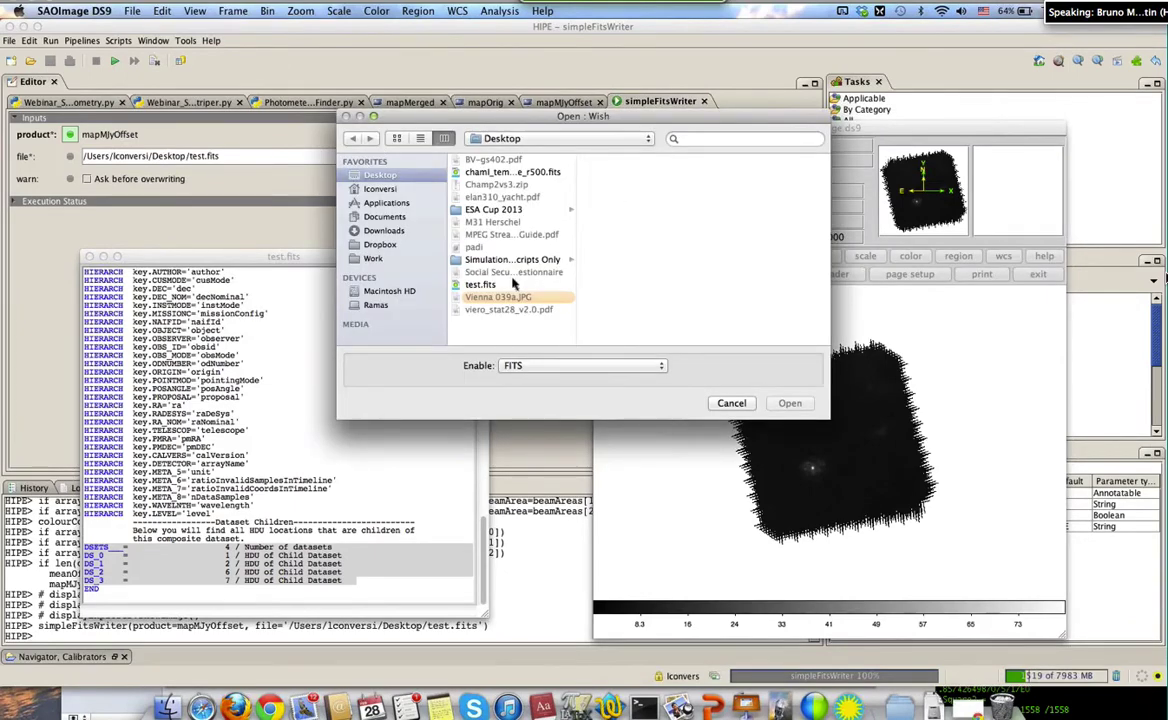
{"action": "left_click", "coordinate": [484, 284]}
{"action": "left_click", "coordinate": [790, 403]}
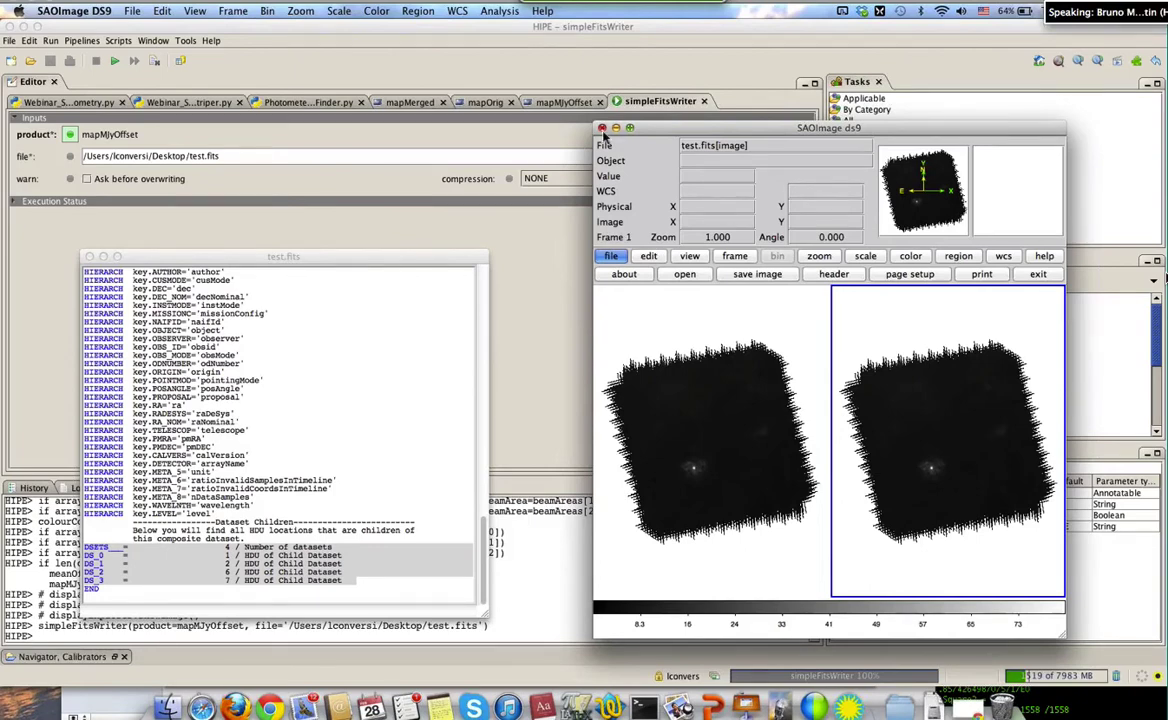
{"action": "left_click", "coordinate": [602, 128]}
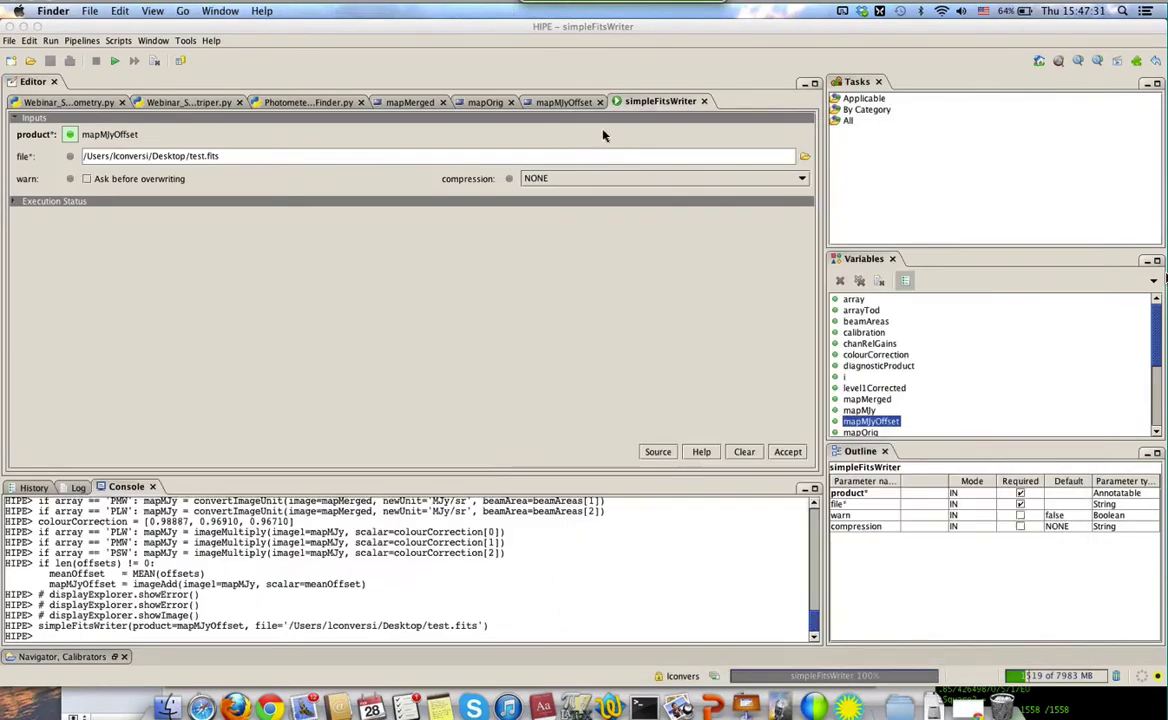
Show the mapOrig editor tab and select mapOrig in the Variables panel
{"action": "left_click", "coordinate": [486, 103]}
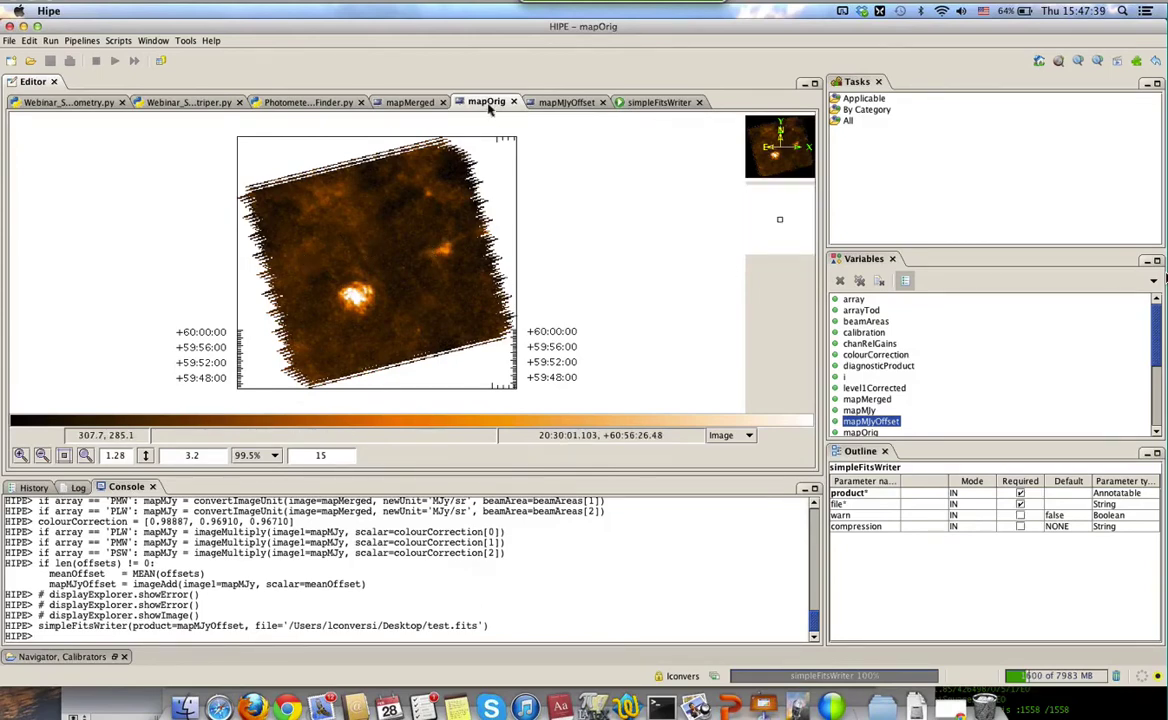
{"action": "left_click", "coordinate": [866, 432]}
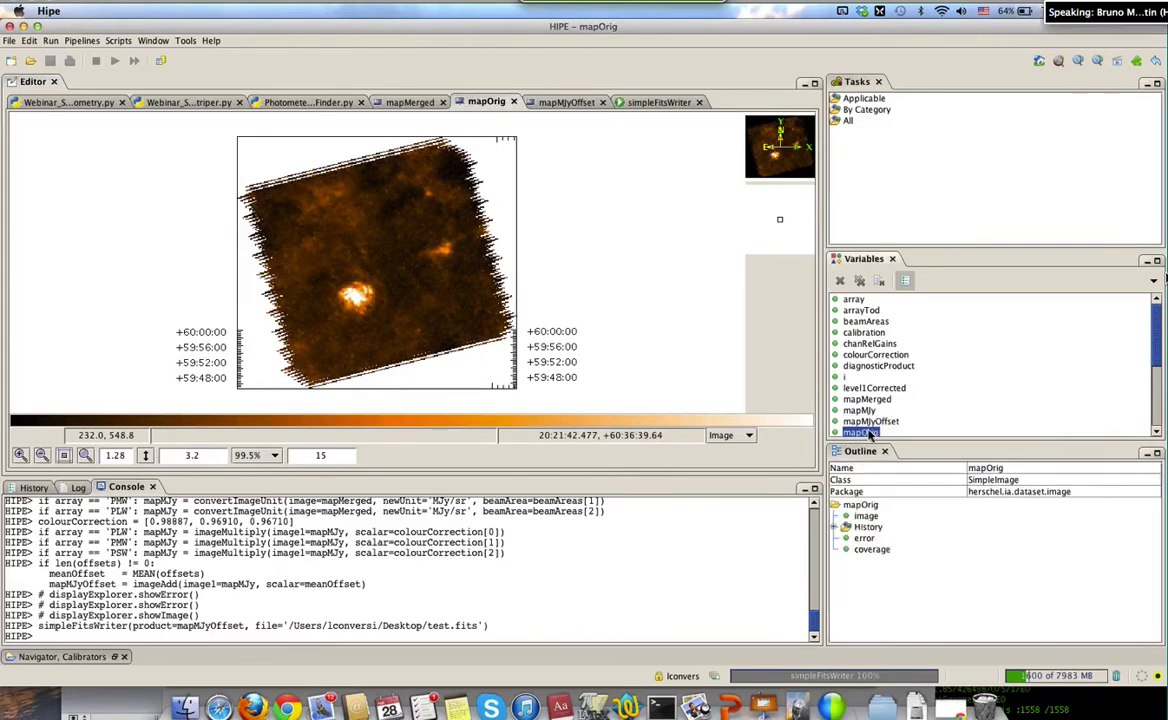
{"action": "key", "text": "Down"}
{"action": "left_click", "coordinate": [866, 420]}
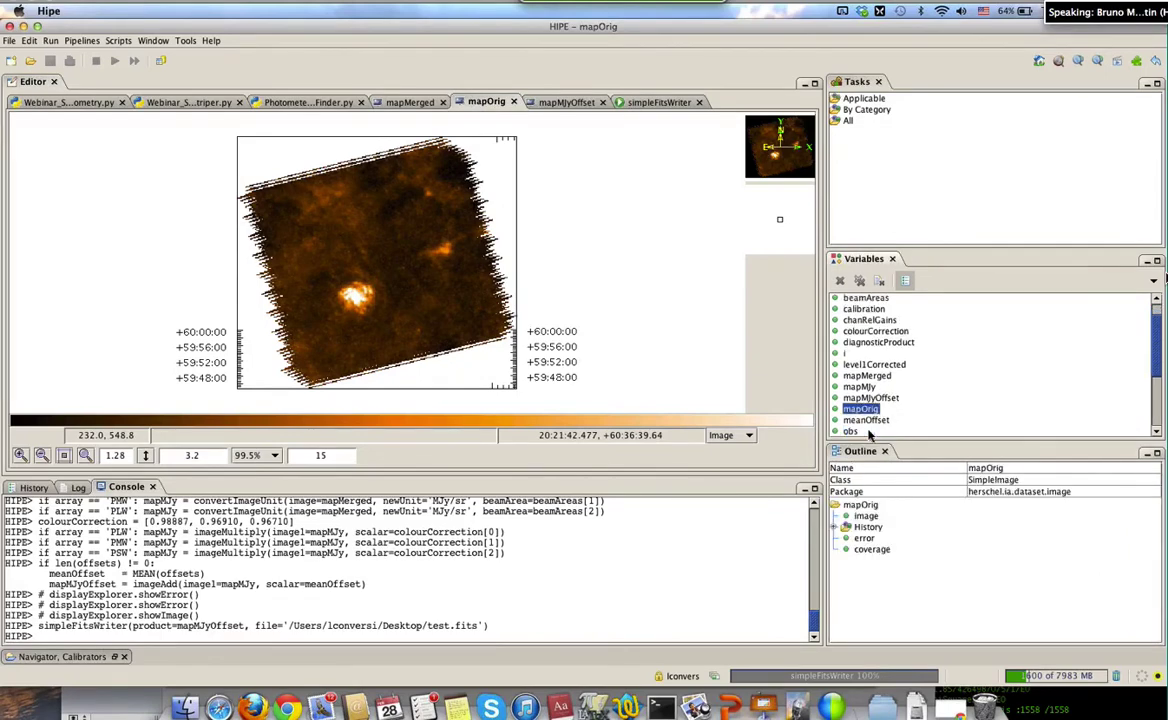
Export the mapOrig variable with simpleFitsWriter to Desktop/testOrig.fits
{"action": "right_click", "coordinate": [867, 414]}
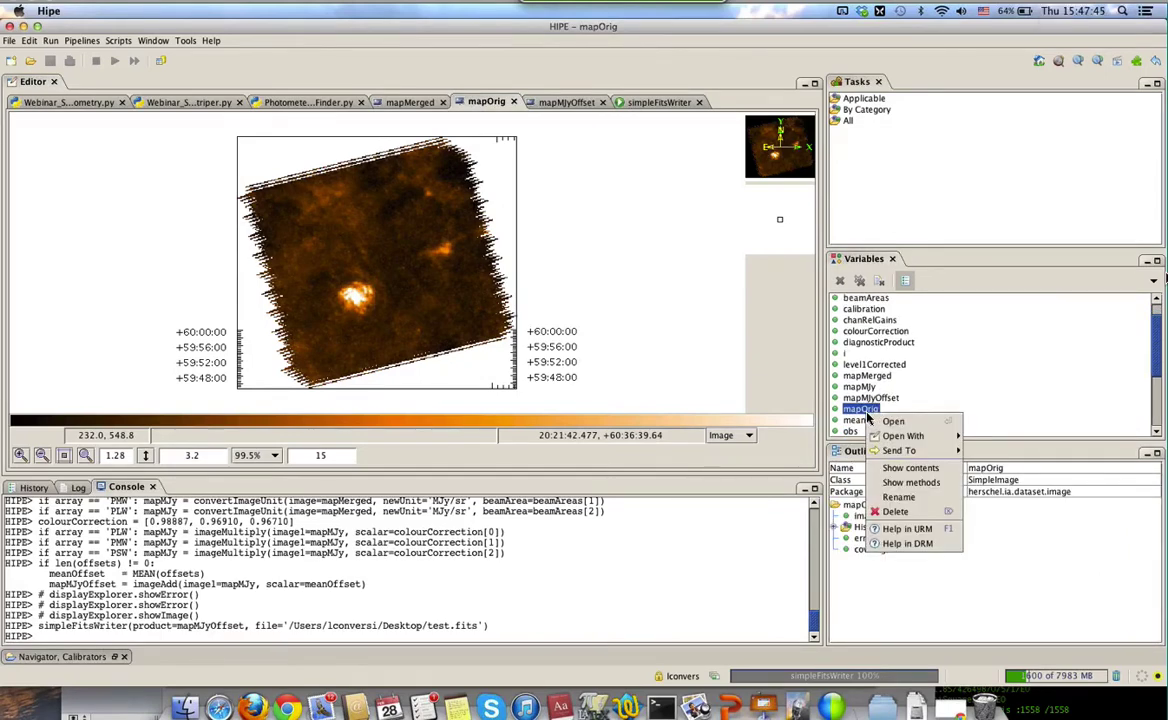
{"action": "mouse_move", "coordinate": [908, 438]}
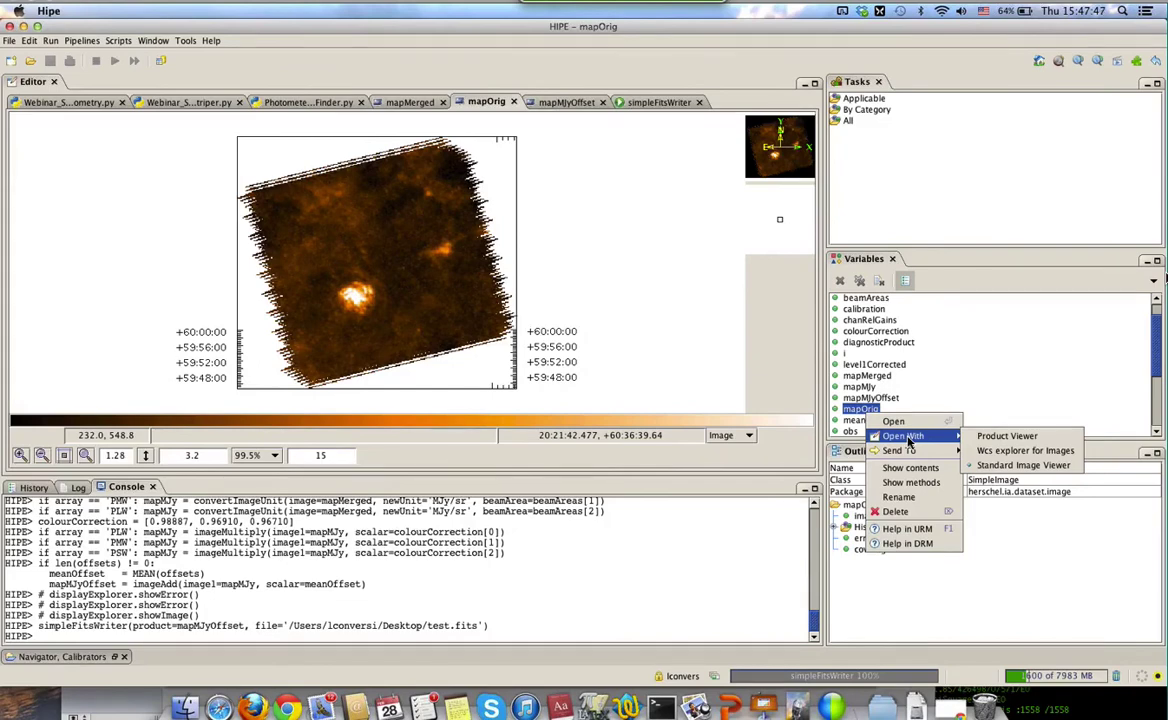
{"action": "left_click", "coordinate": [985, 464]}
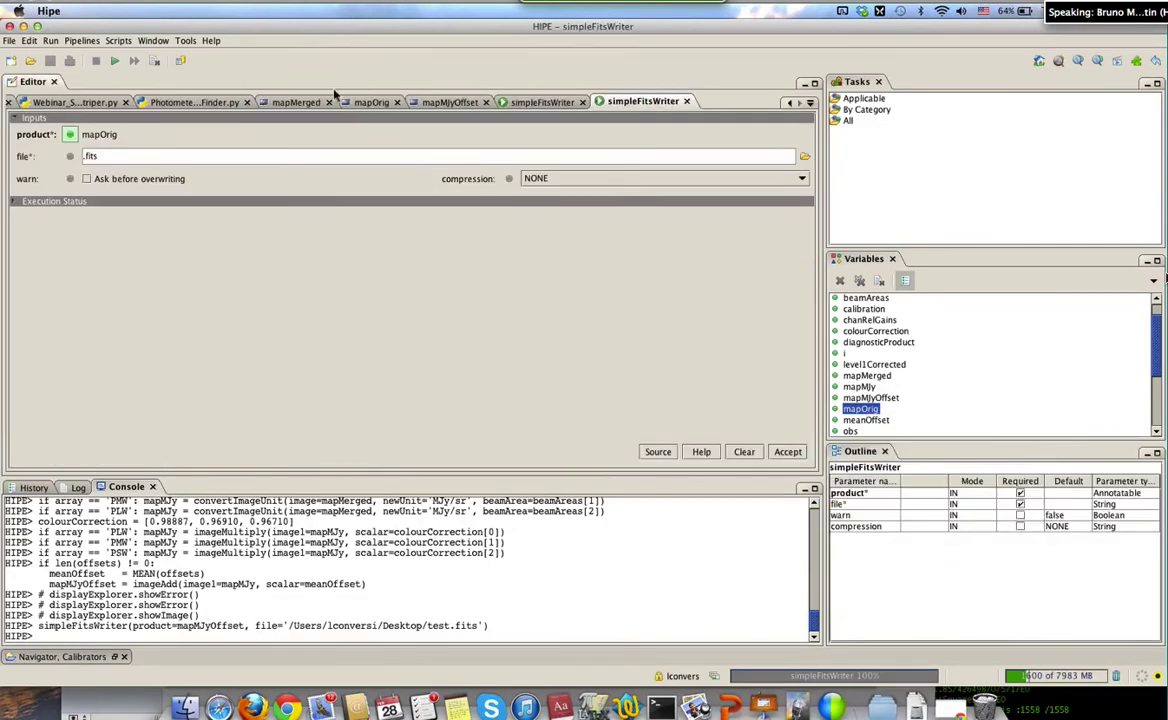
{"action": "left_click", "coordinate": [804, 157]}
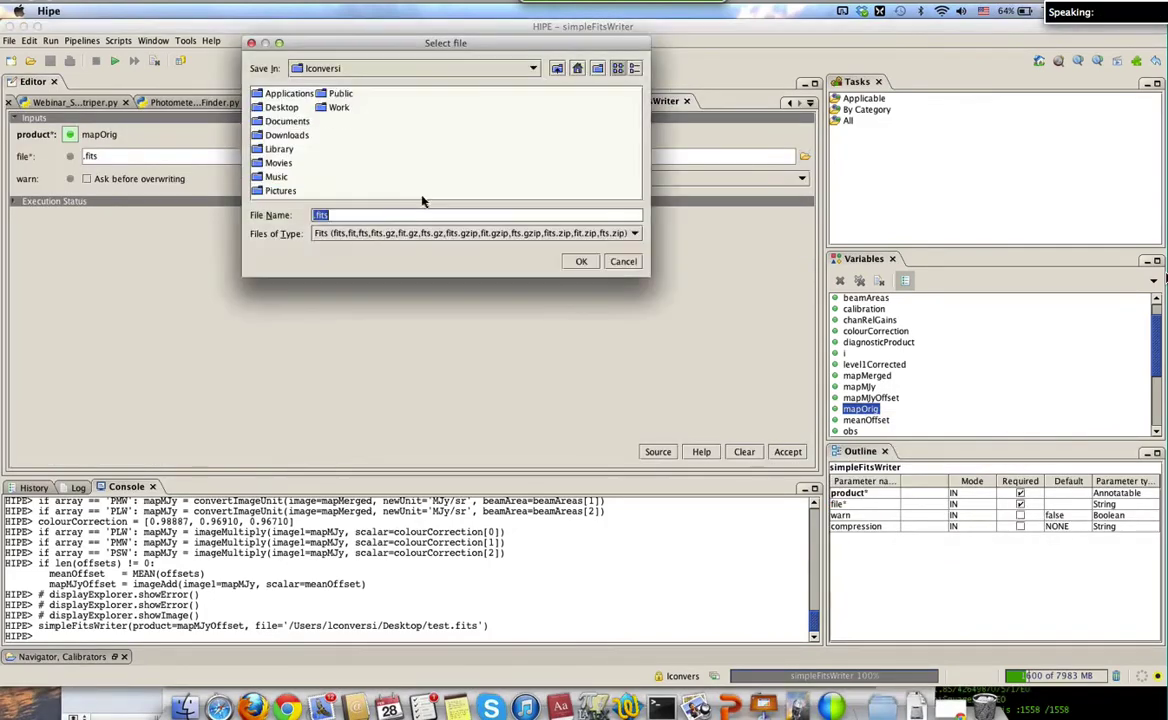
{"action": "double_click", "coordinate": [276, 99]}
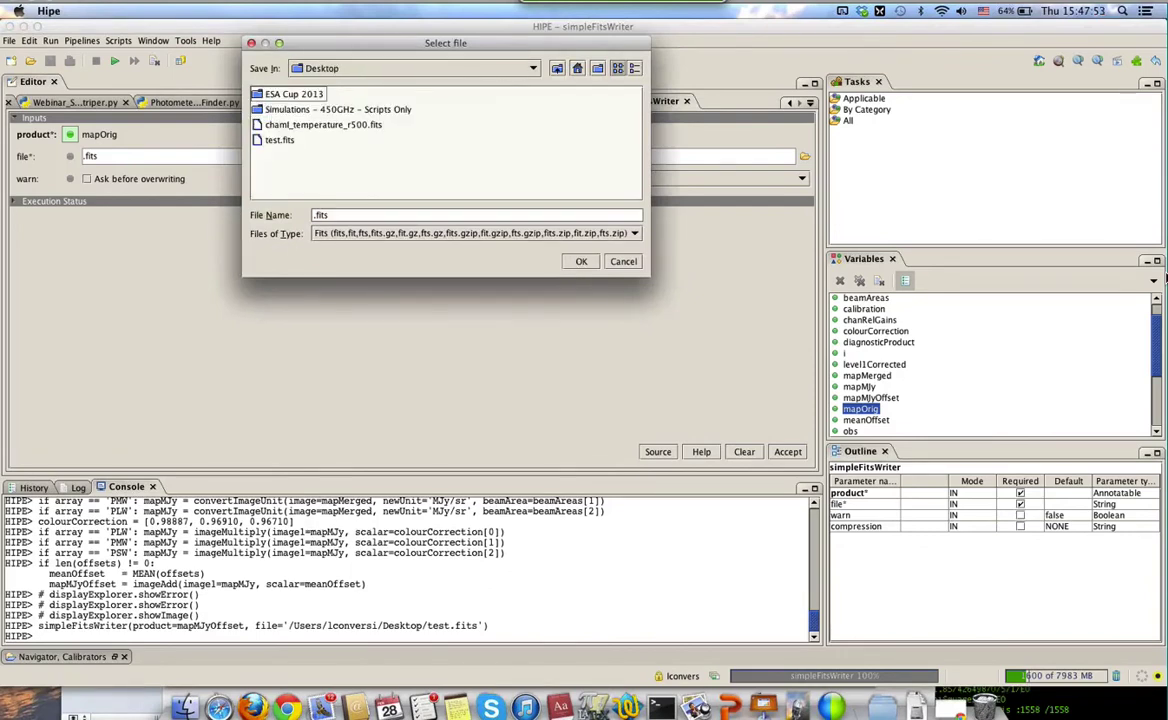
{"action": "left_click", "coordinate": [344, 215]}
{"action": "type", "text": "testOrig"}
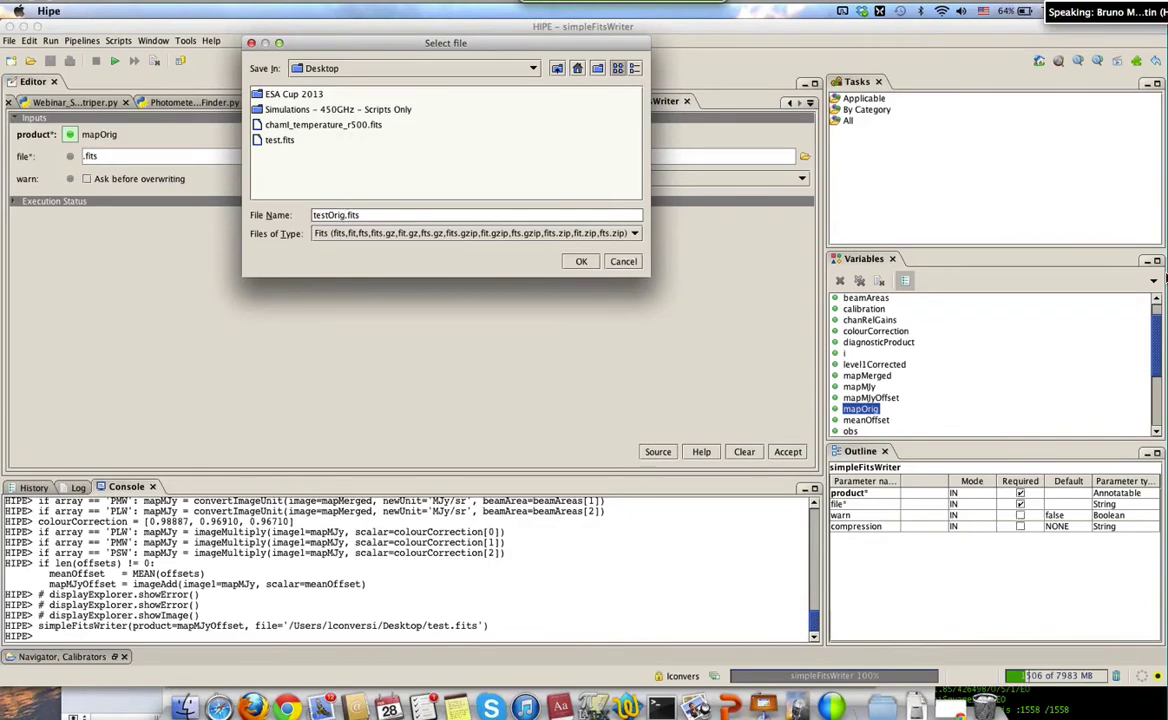
{"action": "left_click", "coordinate": [584, 261]}
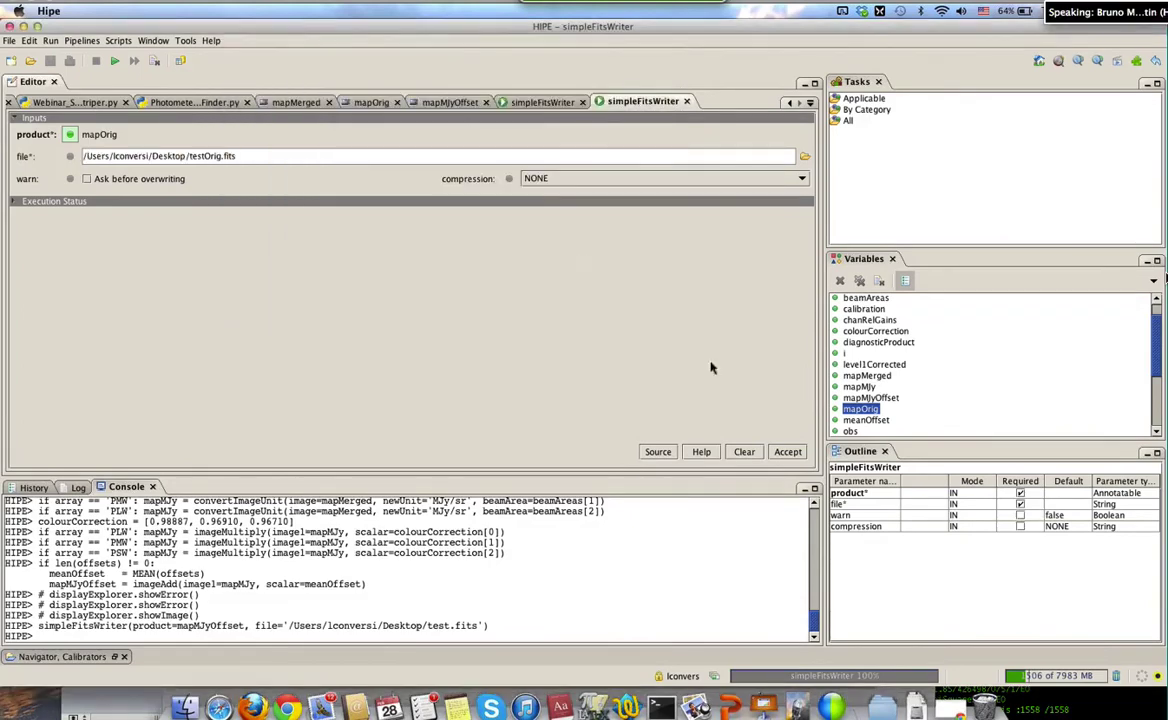
{"action": "left_click", "coordinate": [788, 452]}
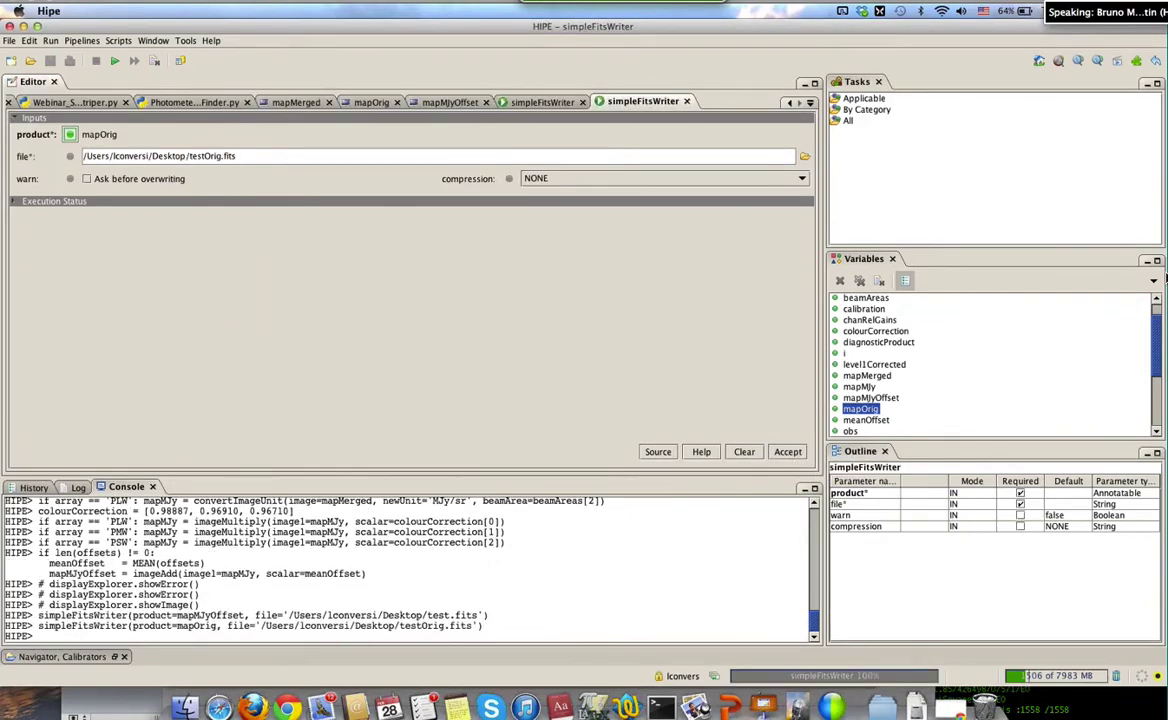
Launch SAOImage DS9 from a Spotlight search for 'ds'
{"action": "key", "text": "F11"}
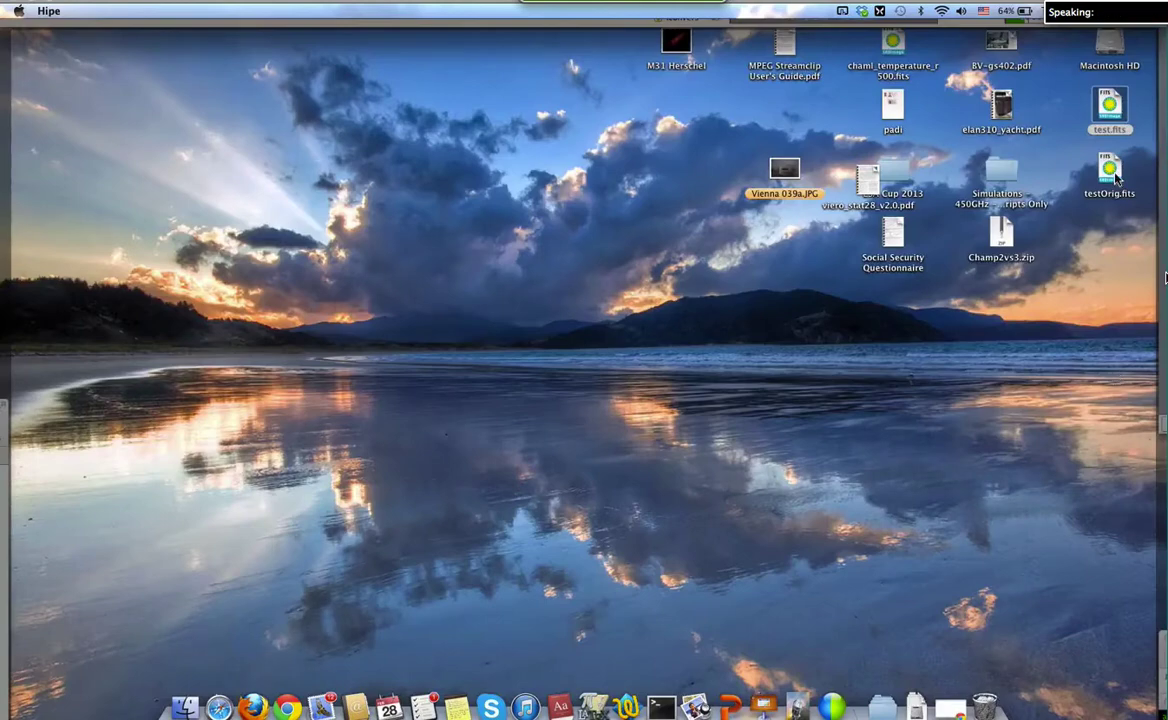
{"action": "key", "text": "F11"}
{"action": "key", "text": "super+space"}
{"action": "type", "text": "ds"}
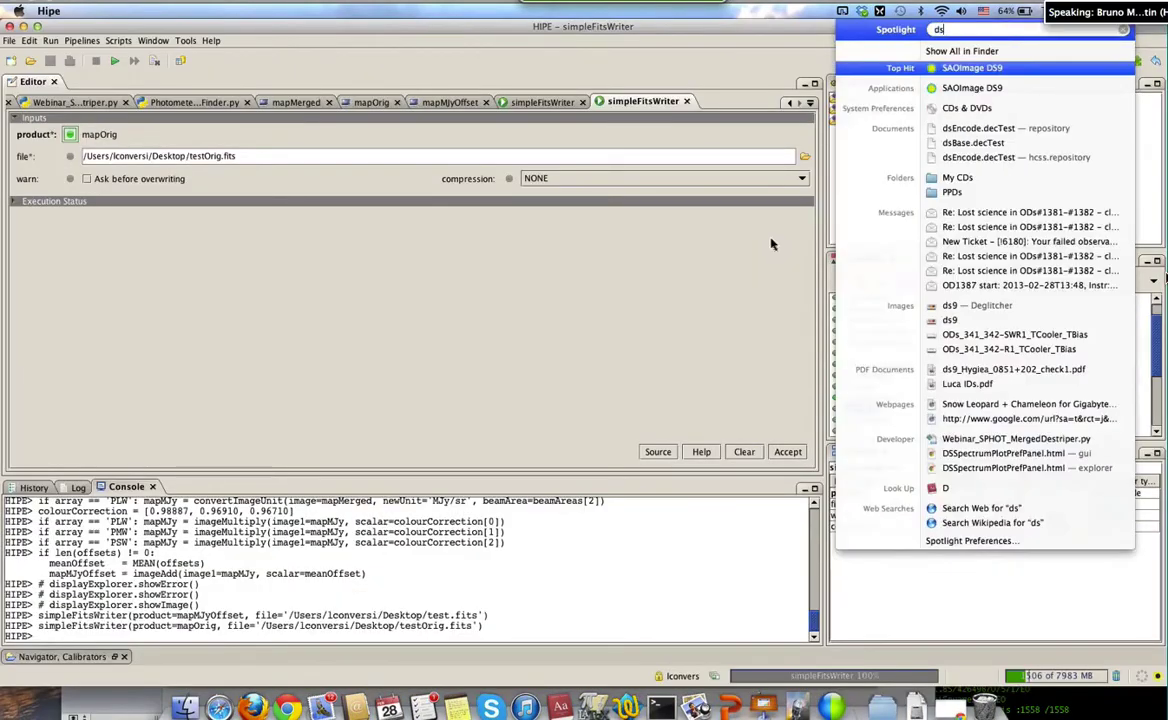
{"action": "key", "text": "Return"}
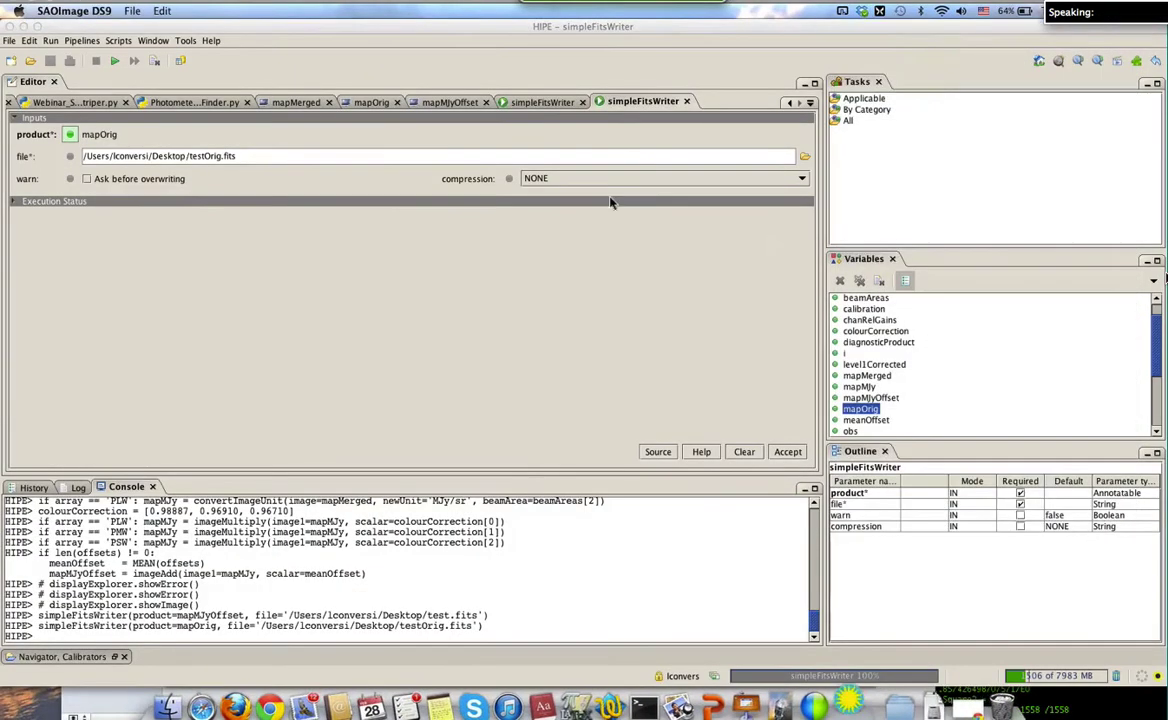
Open testOrig.fits from the Desktop in DS9 and set the scale to zscale
{"action": "left_click", "coordinate": [126, 10]}
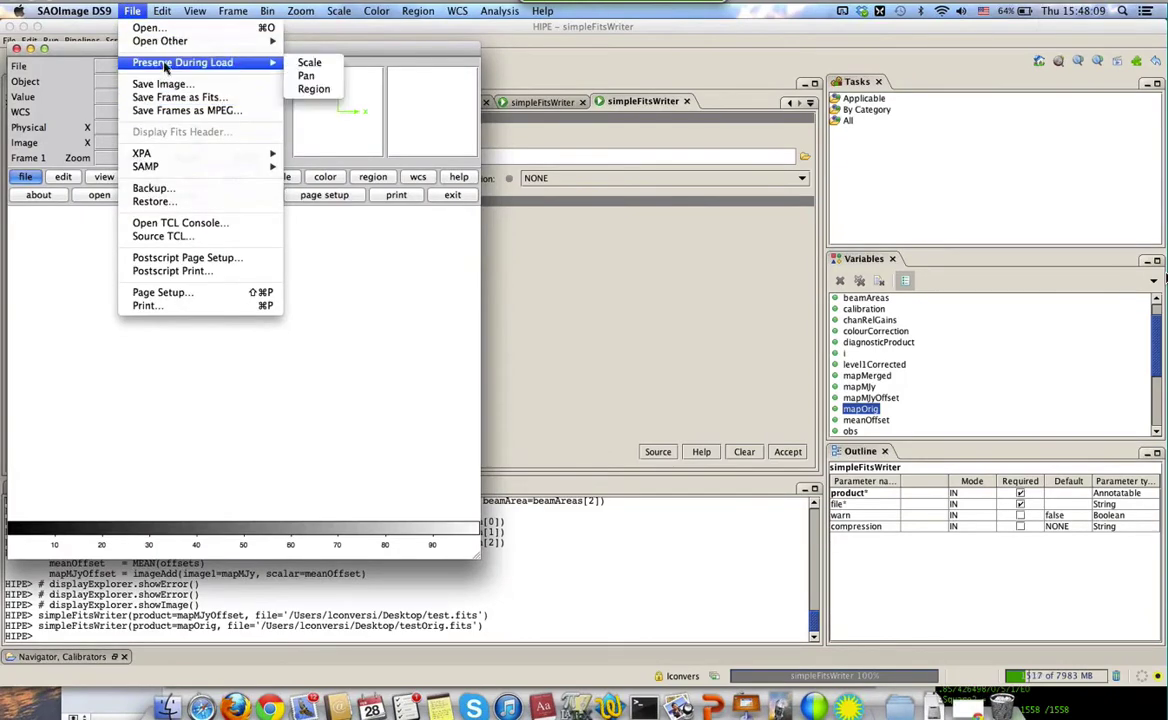
{"action": "mouse_move", "coordinate": [160, 41]}
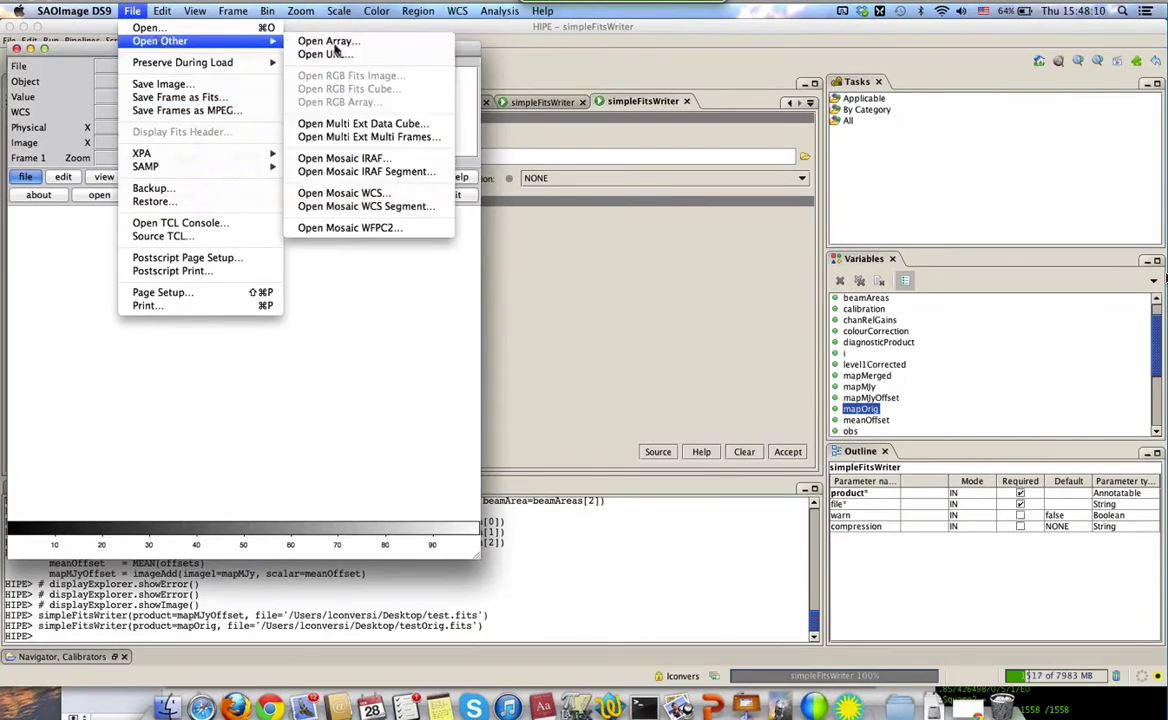
{"action": "left_click", "coordinate": [340, 123]}
{"action": "left_click", "coordinate": [489, 297]}
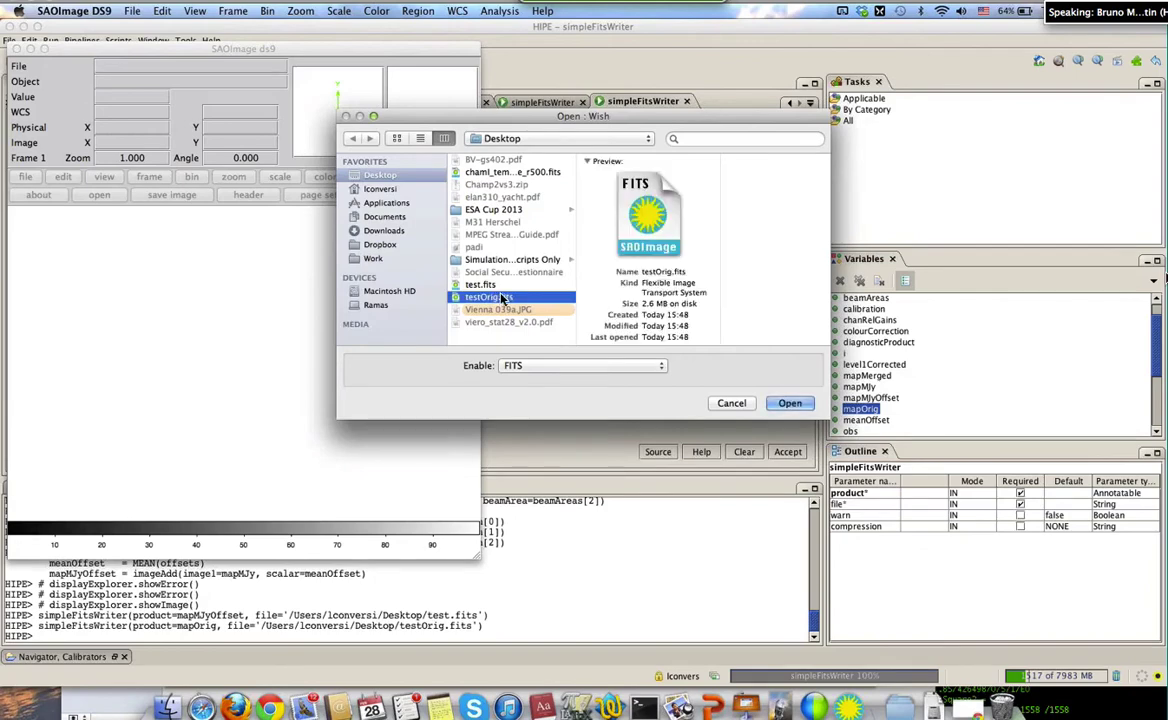
{"action": "left_click", "coordinate": [789, 403]}
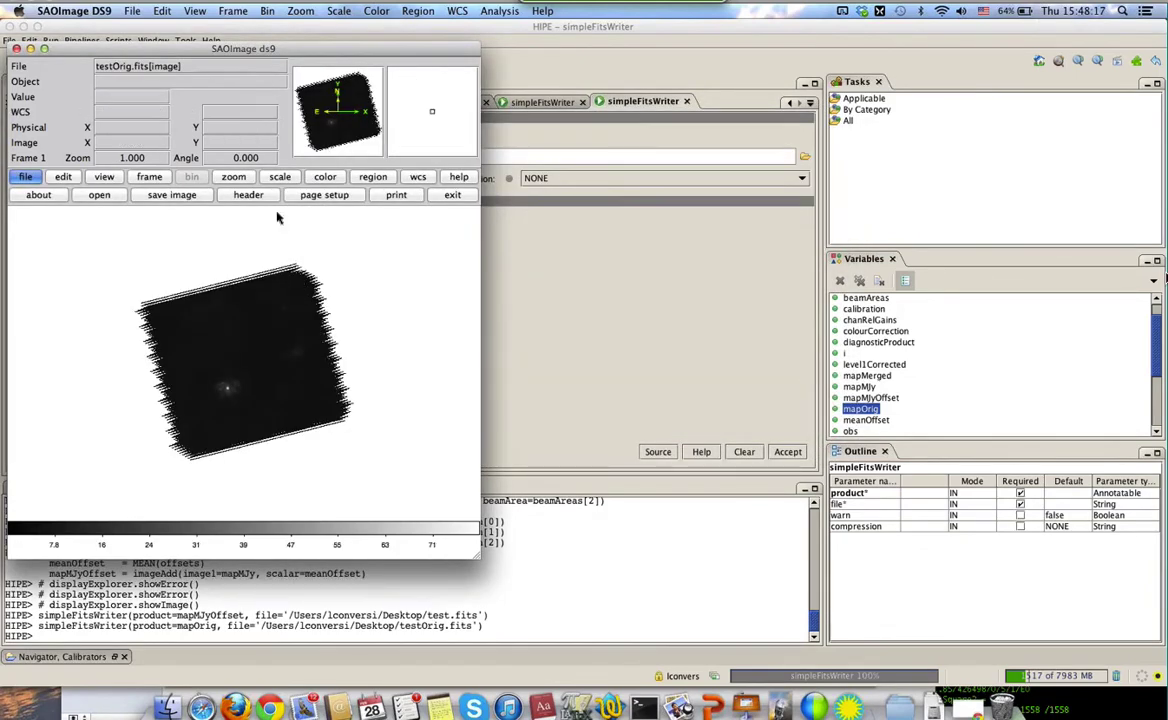
{"action": "left_click", "coordinate": [233, 174]}
{"action": "left_click", "coordinate": [280, 176]}
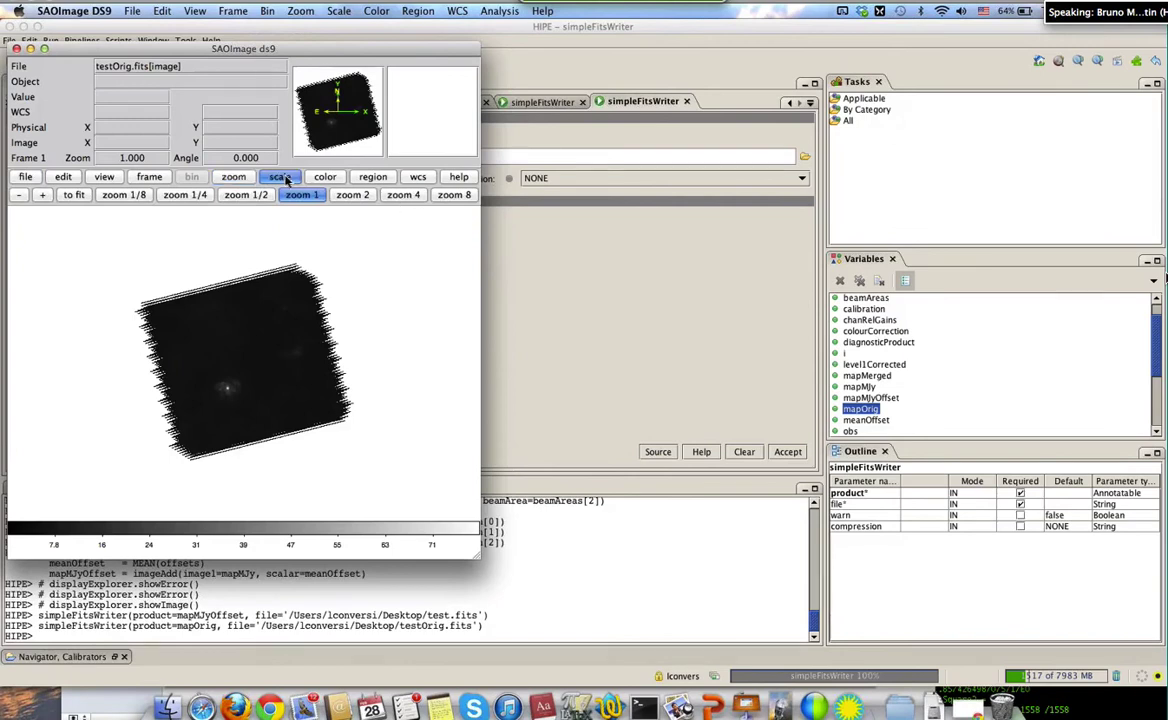
{"action": "left_click", "coordinate": [450, 195]}
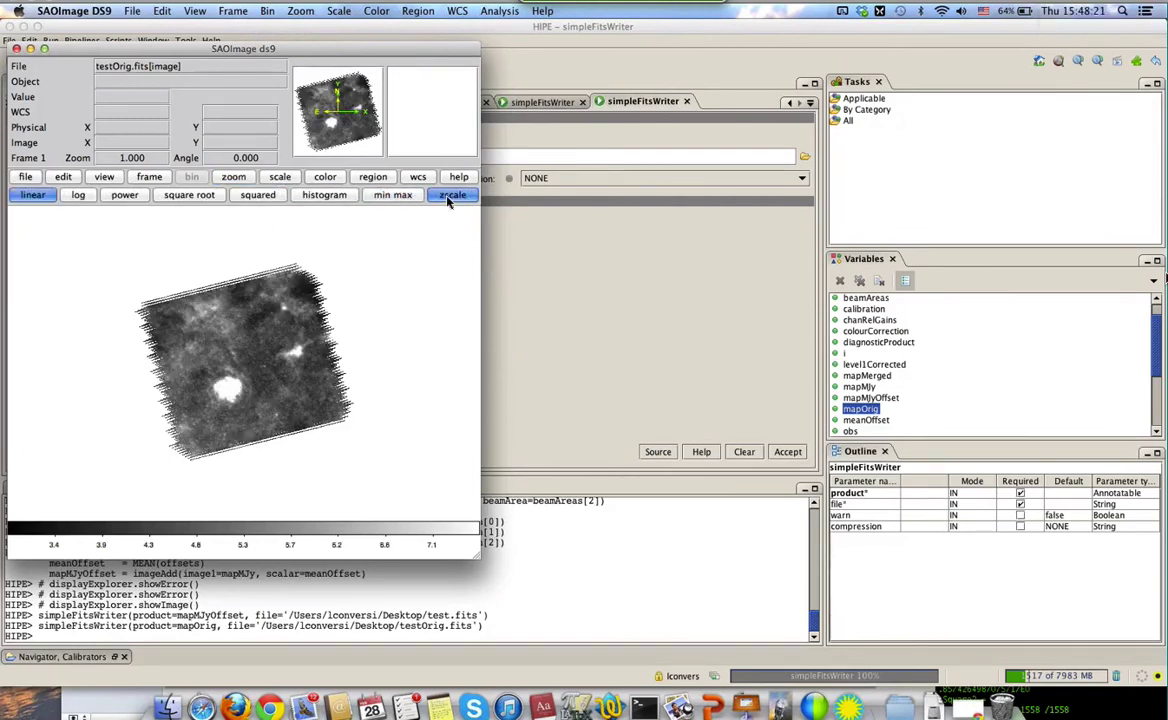
Start loading a file via File > Open Other > Open Multi Ext Multi Frames
{"action": "left_click", "coordinate": [132, 12]}
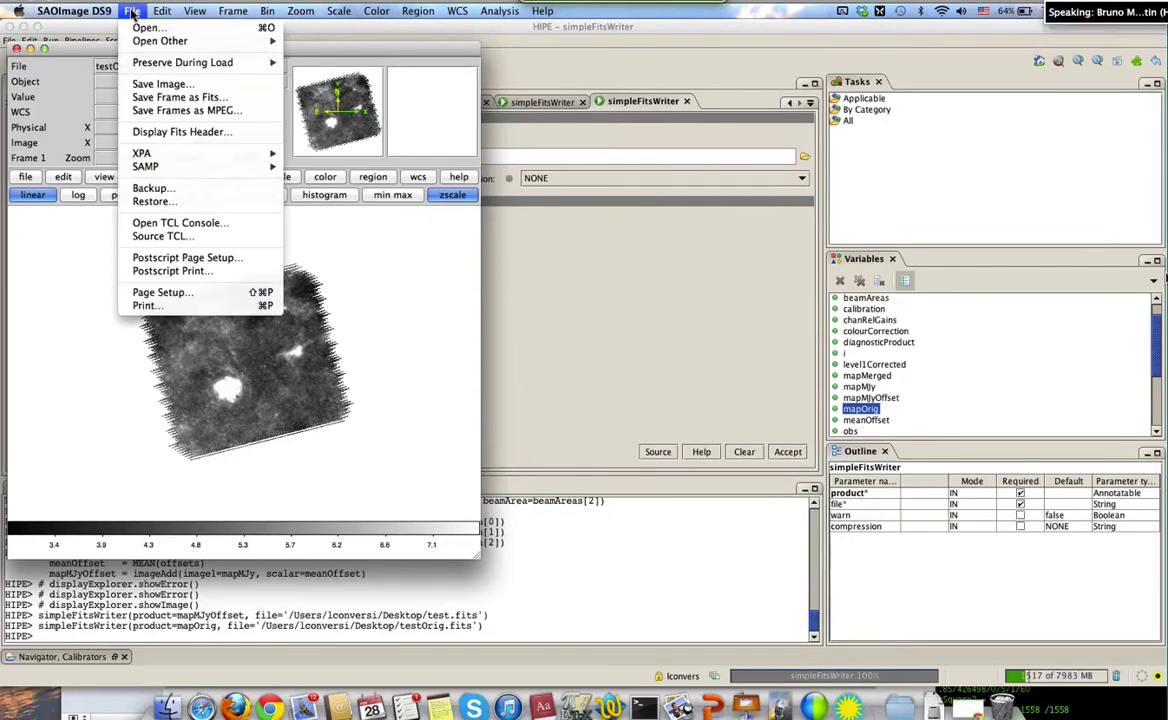
{"action": "mouse_move", "coordinate": [171, 156]}
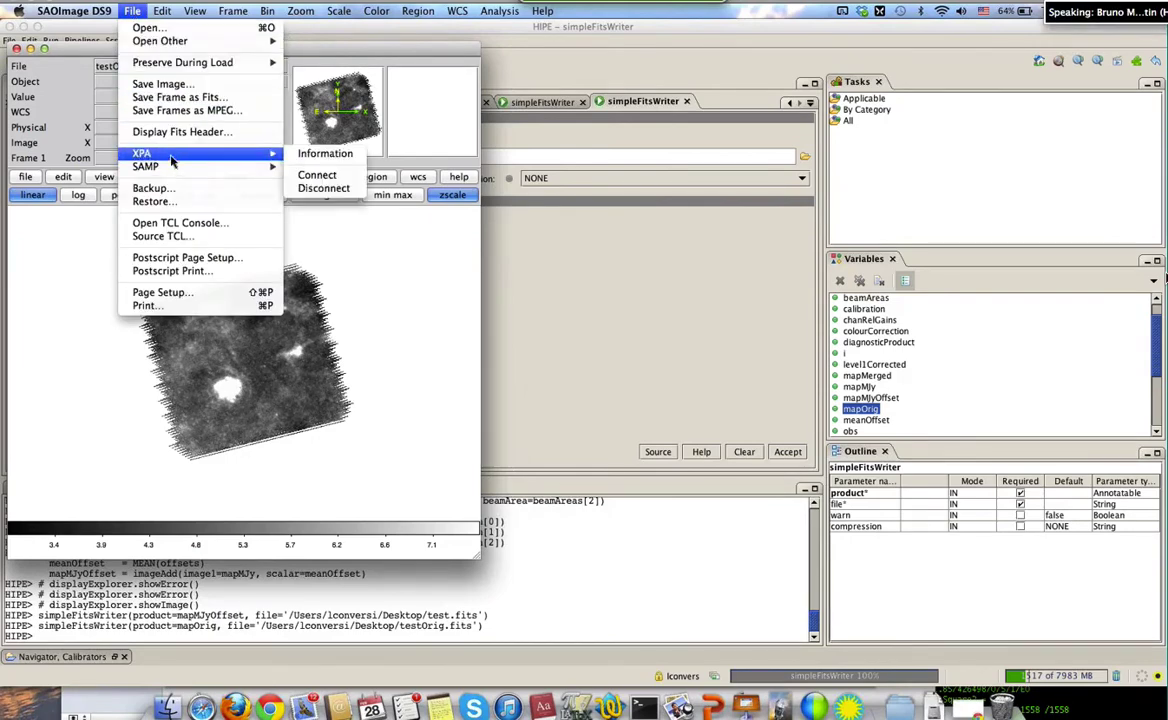
{"action": "mouse_move", "coordinate": [195, 63]}
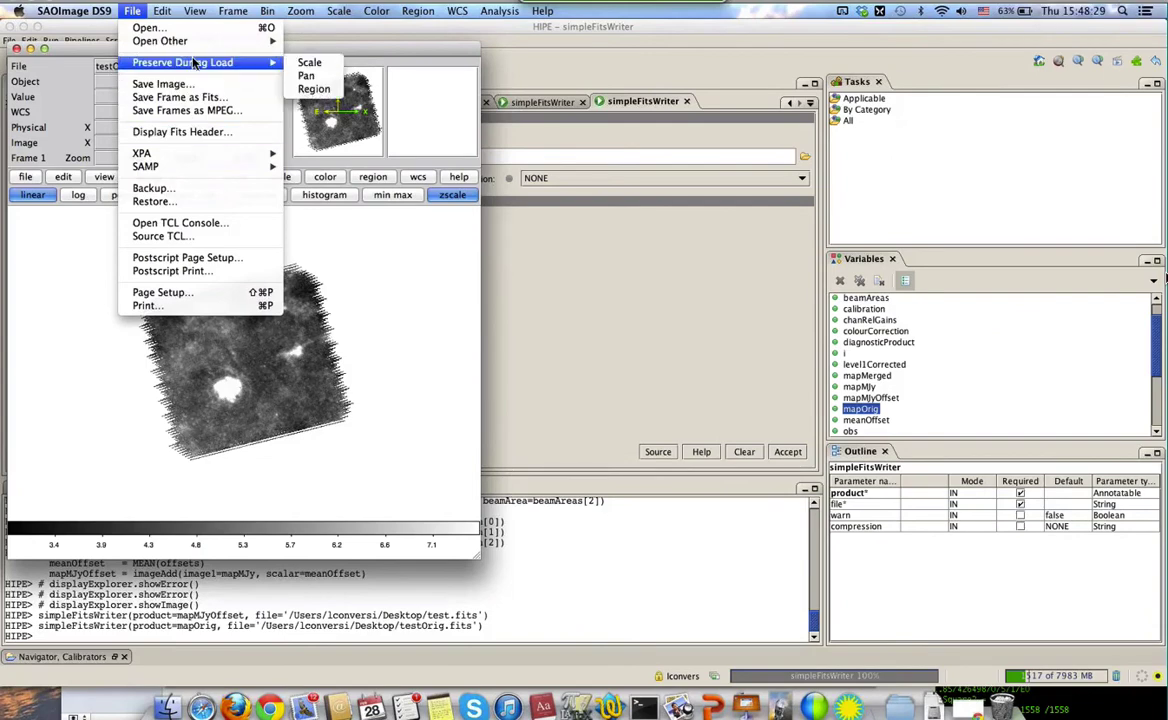
{"action": "mouse_move", "coordinate": [200, 41]}
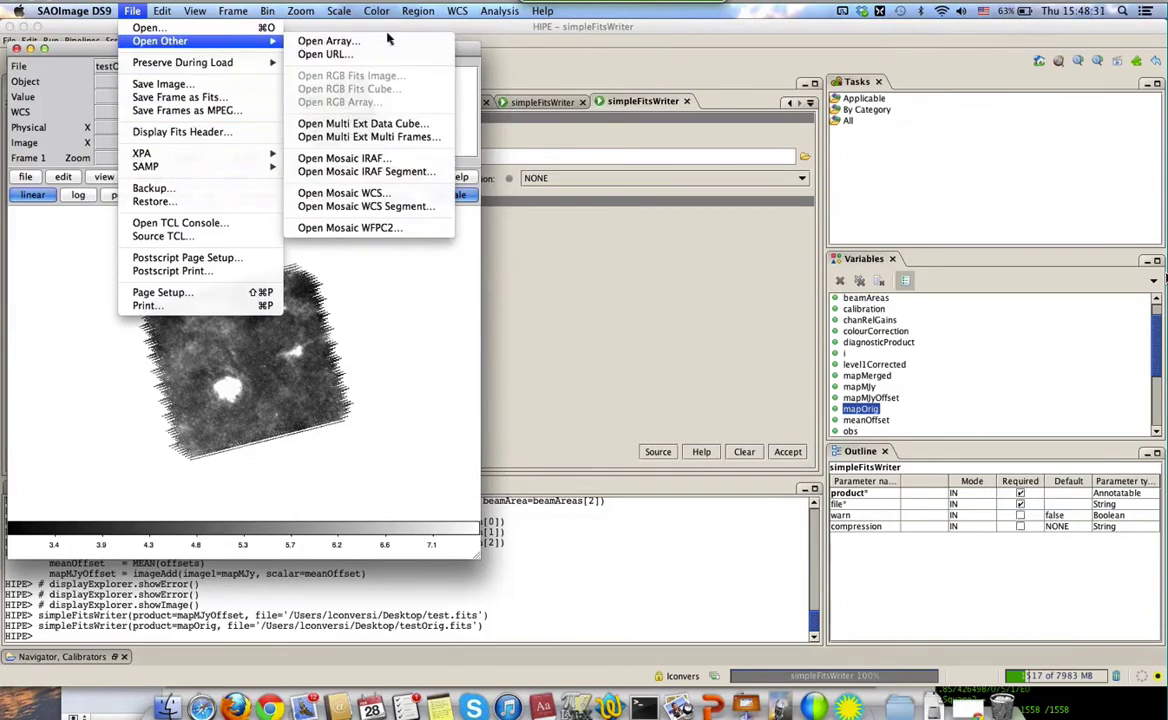
{"action": "left_click", "coordinate": [381, 141]}
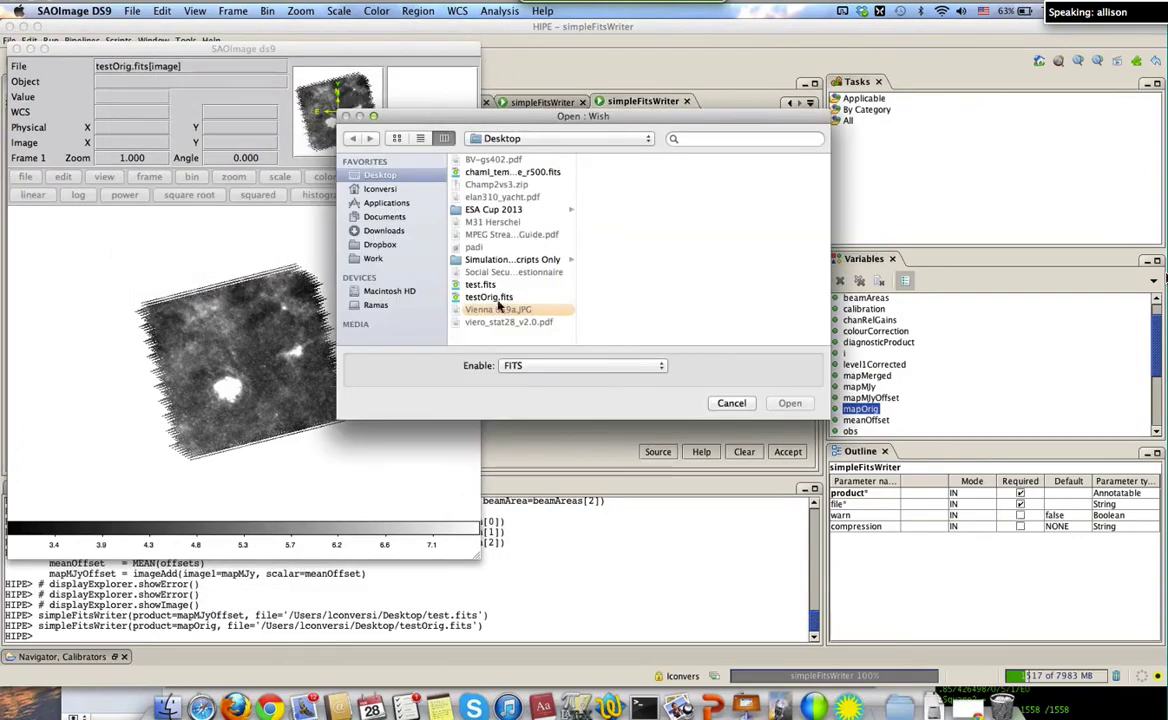
Load testOrig.fits as multiple frames and enlarge the DS9 window
{"action": "left_click", "coordinate": [498, 299]}
{"action": "left_click", "coordinate": [795, 406]}
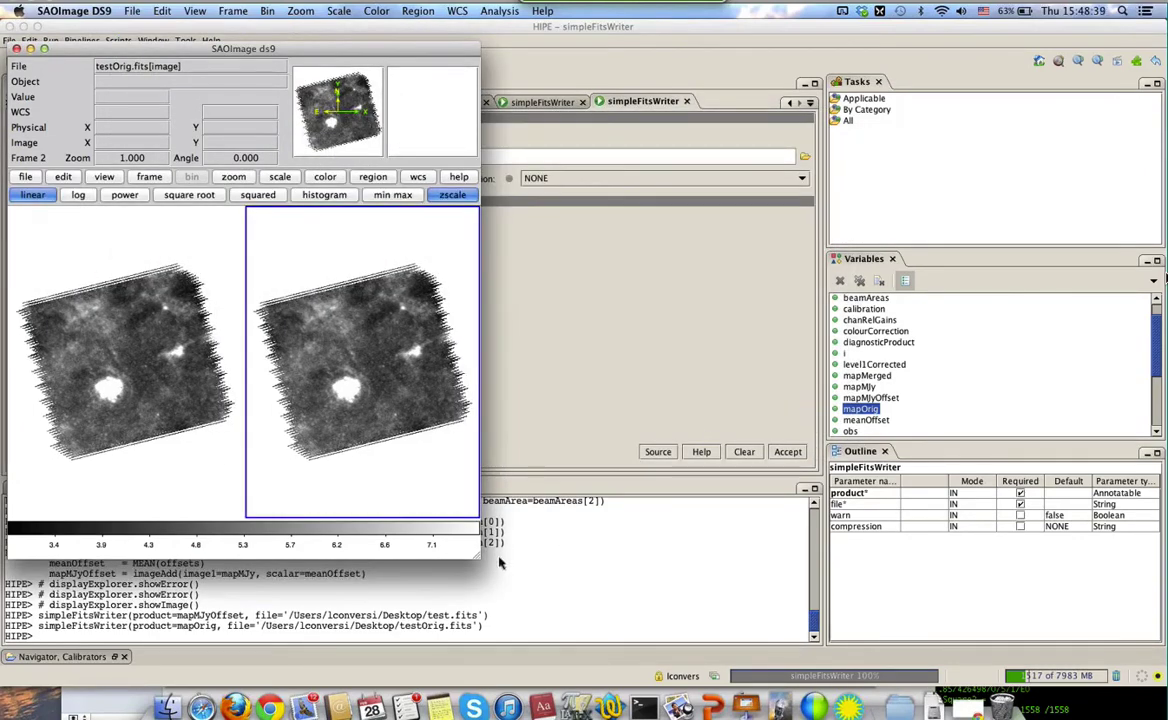
{"action": "left_click_drag", "start_coordinate": [478, 562], "coordinate": [686, 632]}
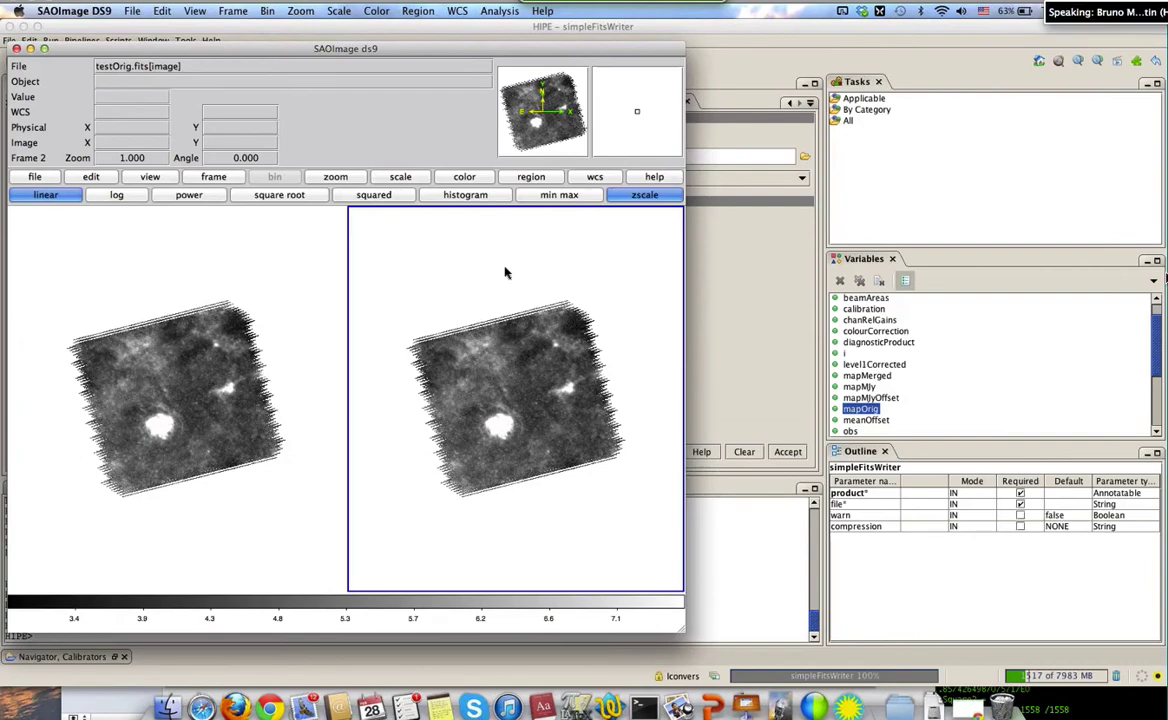
Open testOrig.fits as a Multi Ext Data Cube, filtering the chooser to FITS files
{"action": "left_click", "coordinate": [132, 11]}
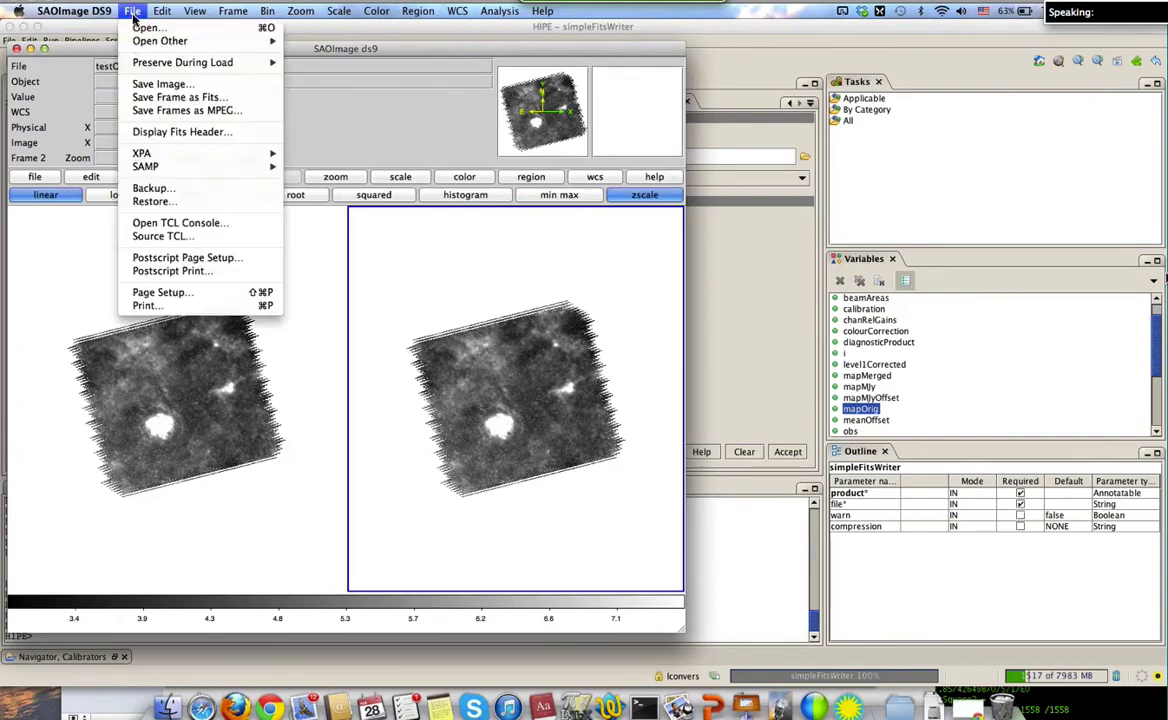
{"action": "mouse_move", "coordinate": [205, 42]}
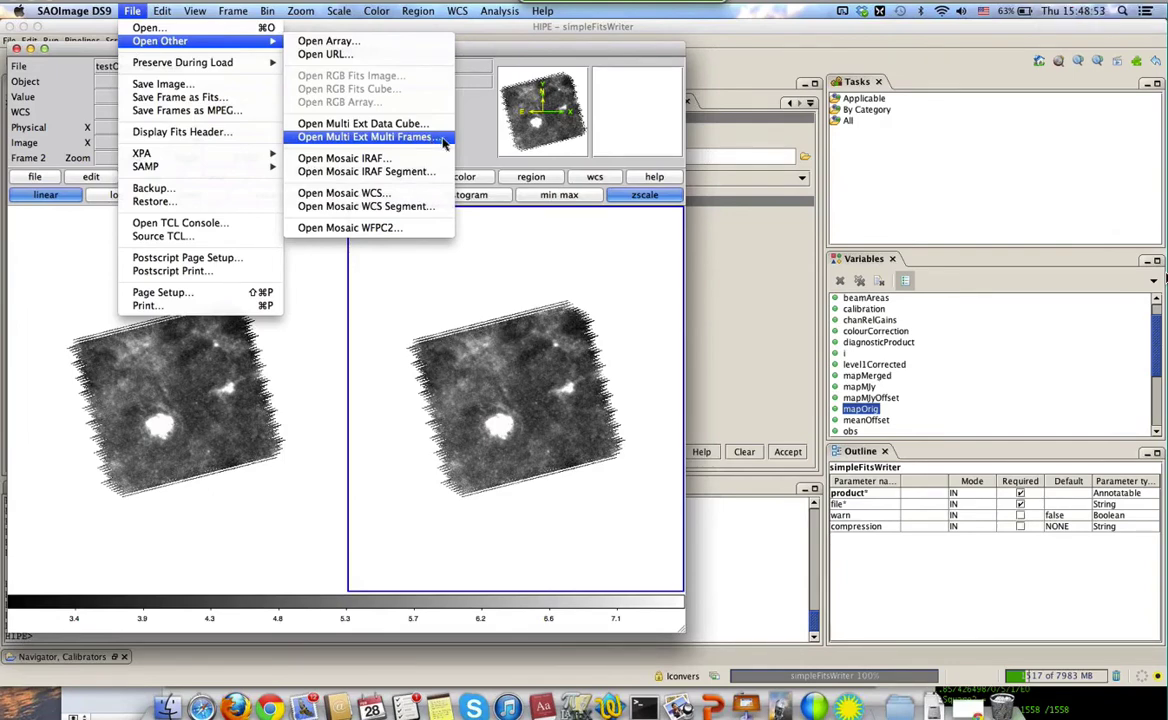
{"action": "left_click", "coordinate": [435, 124]}
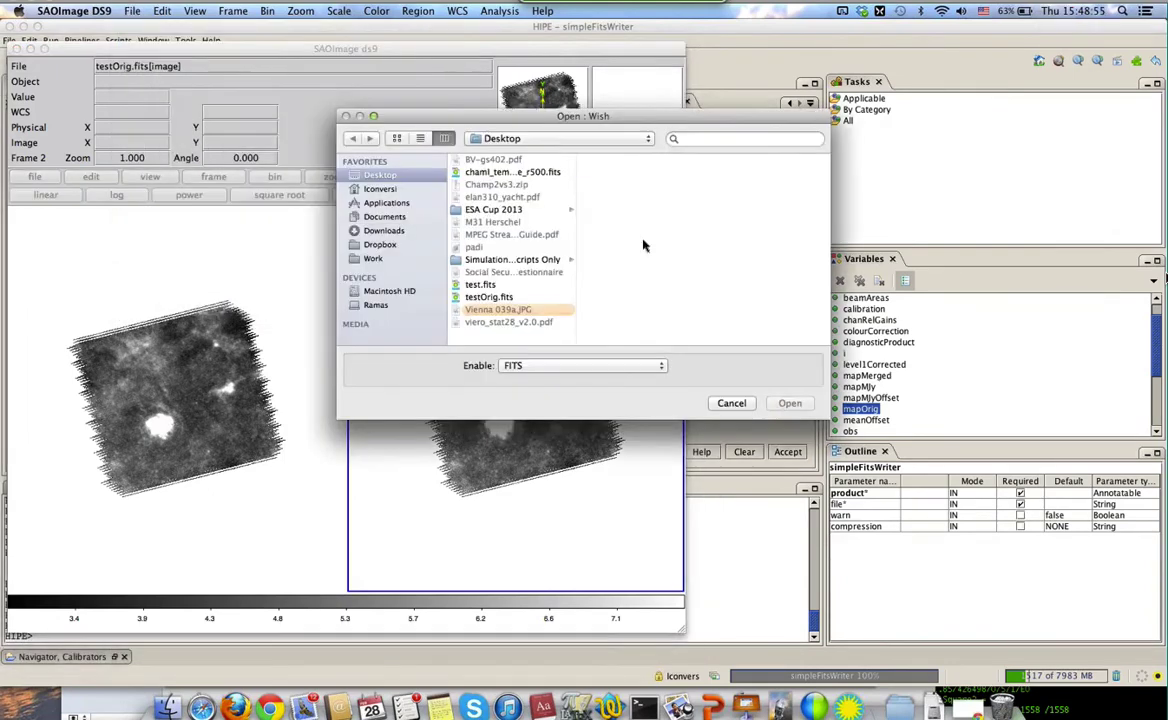
{"action": "left_click", "coordinate": [507, 297]}
{"action": "left_click", "coordinate": [510, 365]}
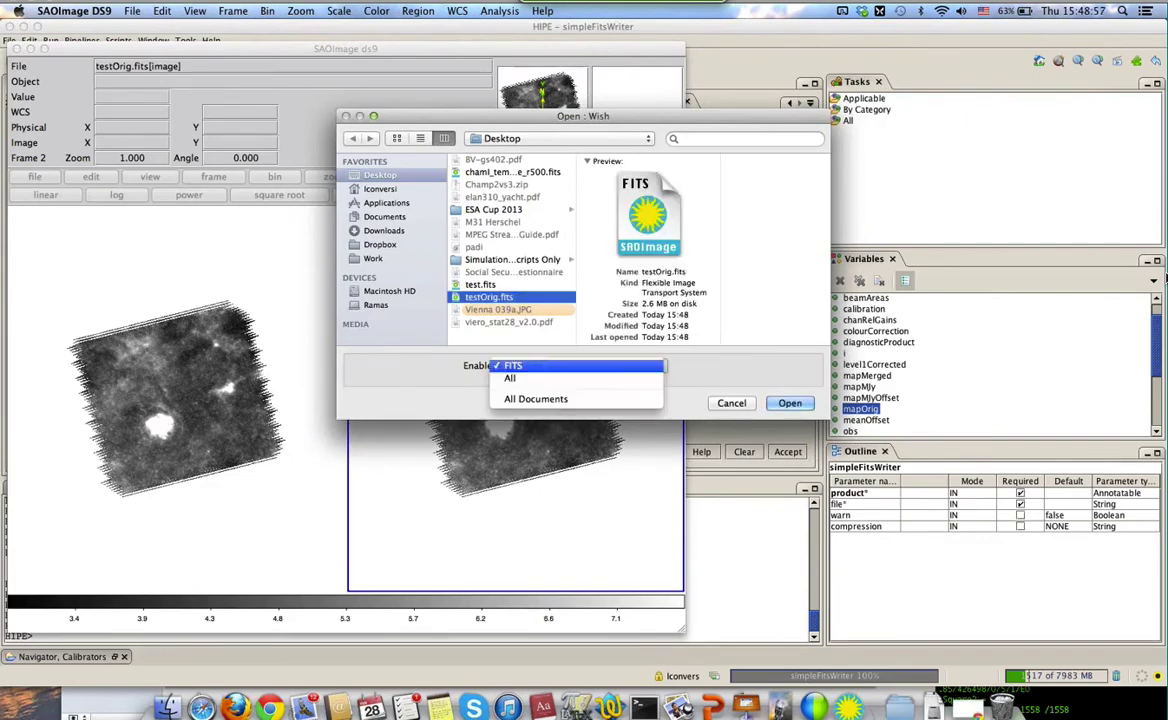
{"action": "left_click", "coordinate": [415, 388]}
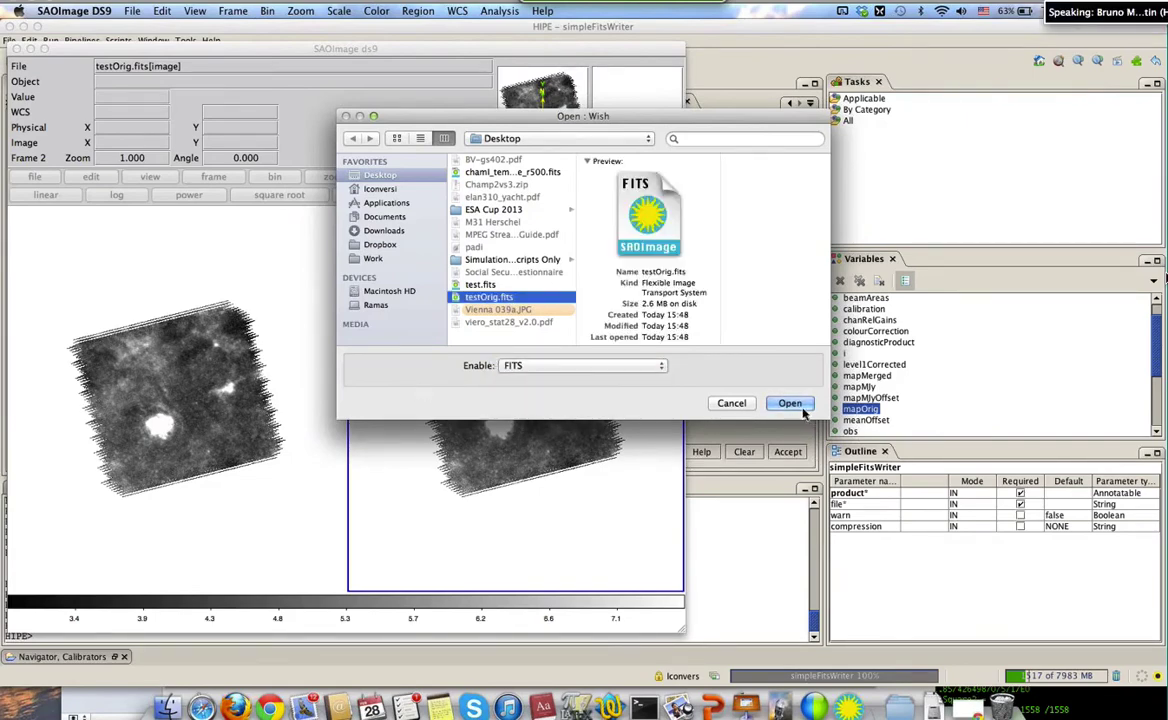
{"action": "left_click", "coordinate": [799, 409]}
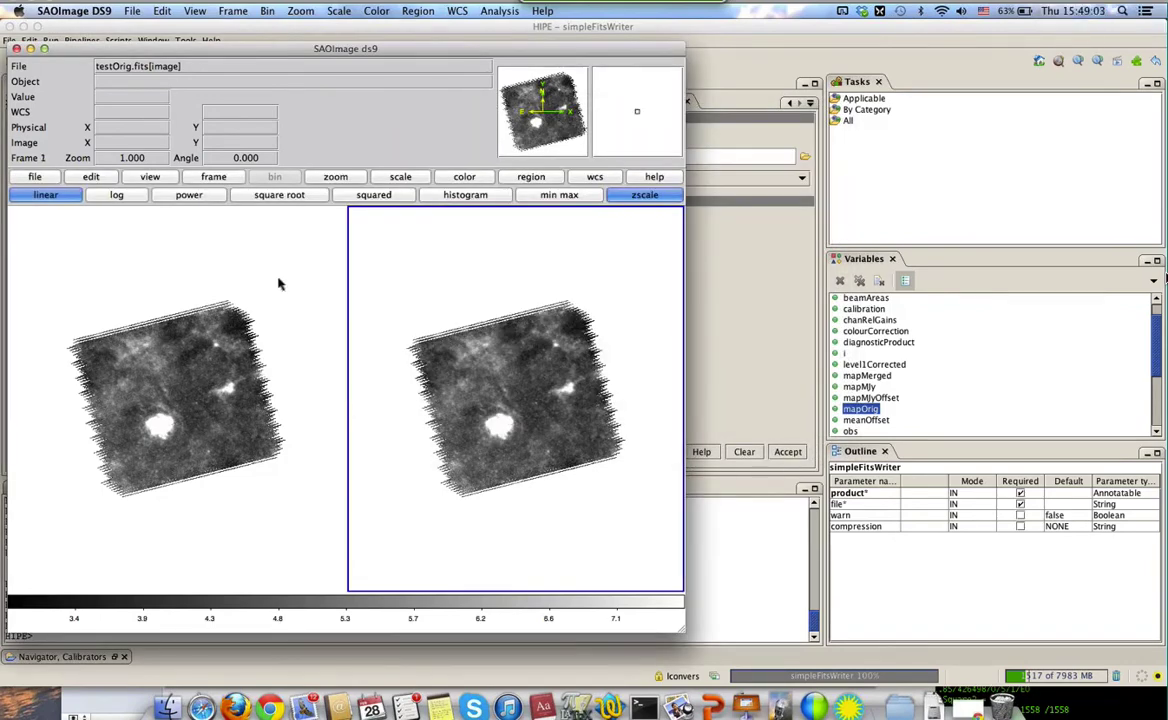
Make the left testOrig.fits frame current, then show all windows in Mission Control
{"action": "left_click", "coordinate": [169, 235]}
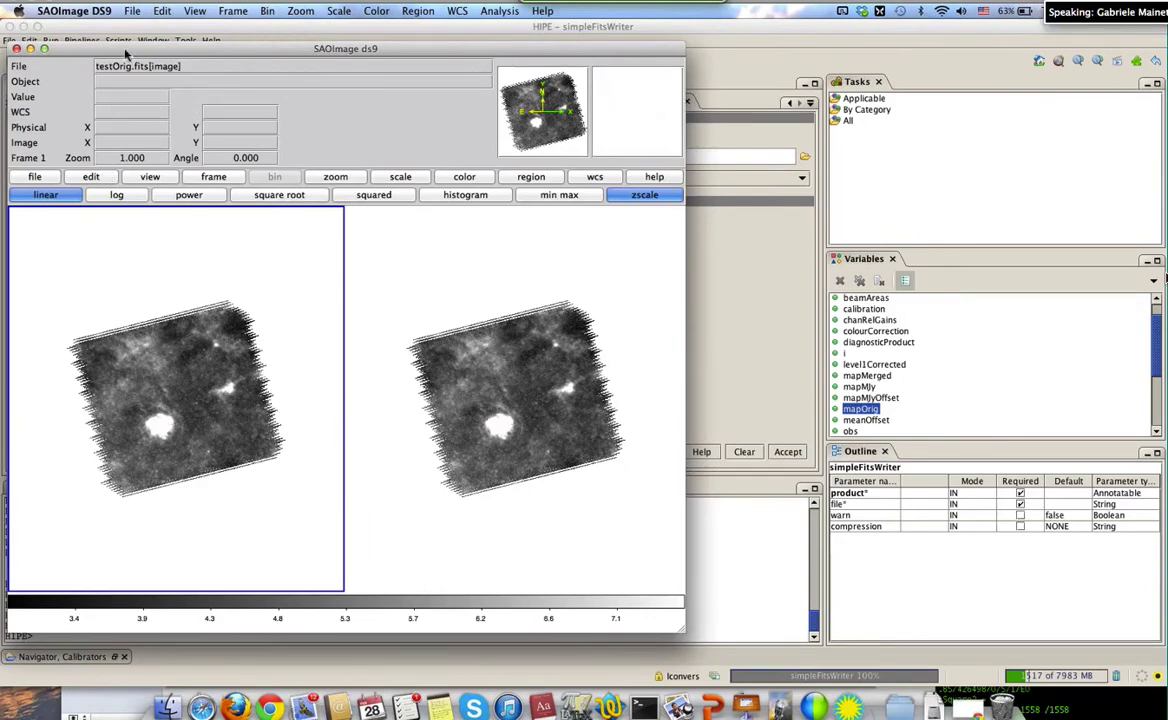
{"action": "left_click", "coordinate": [134, 11]}
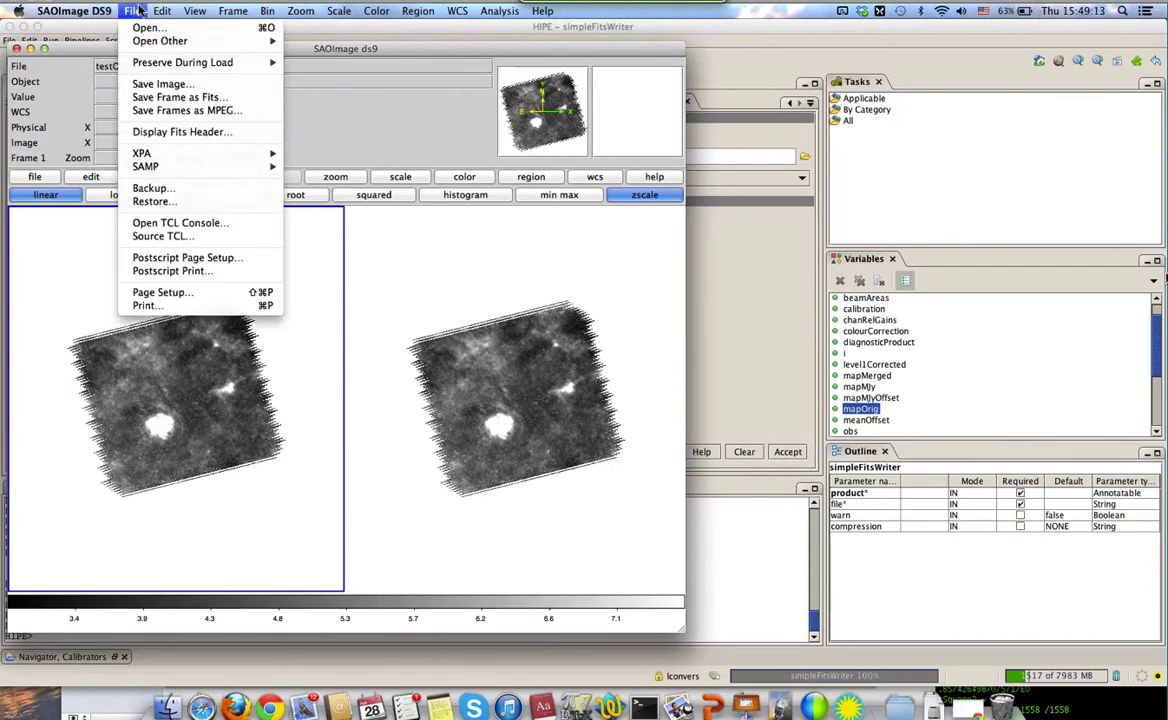
{"action": "mouse_move", "coordinate": [145, 47]}
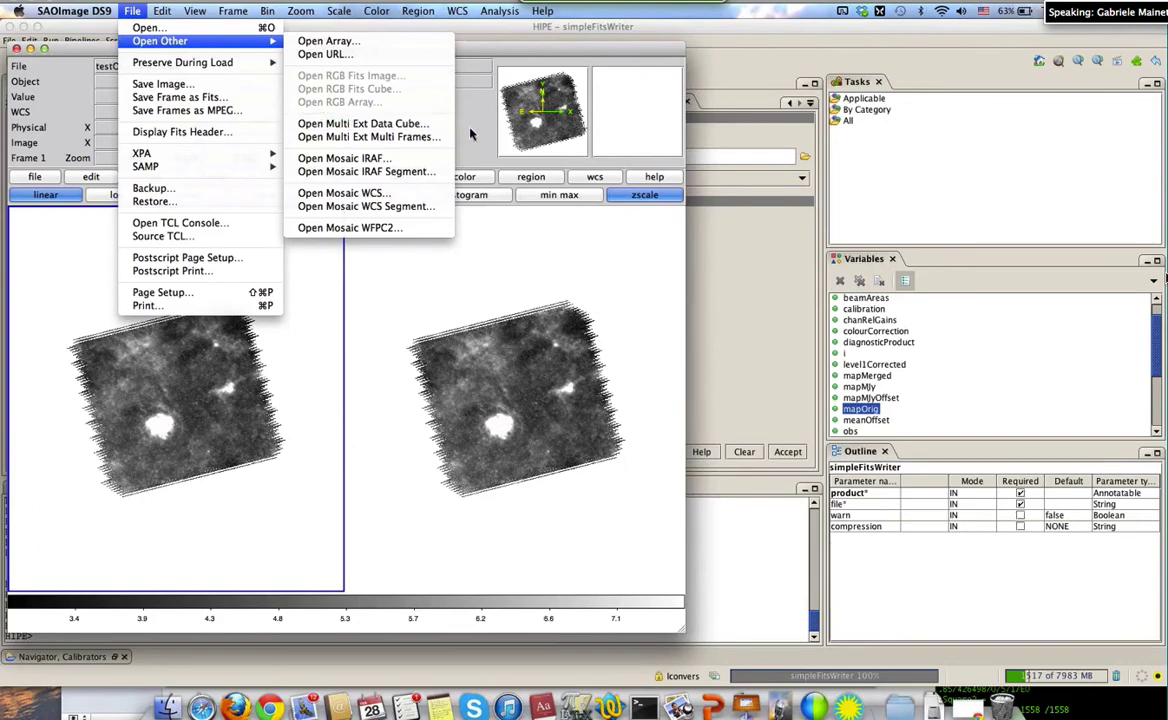
{"action": "left_click", "coordinate": [470, 133]}
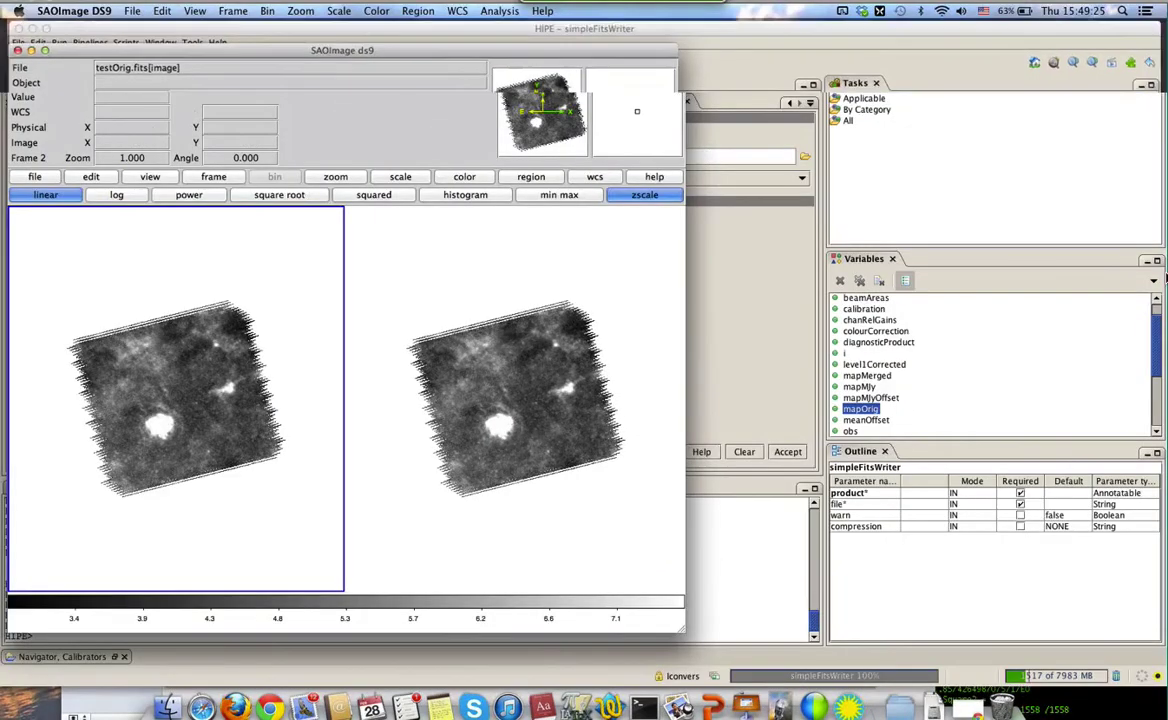
{"action": "key", "text": "ctrl+Up"}
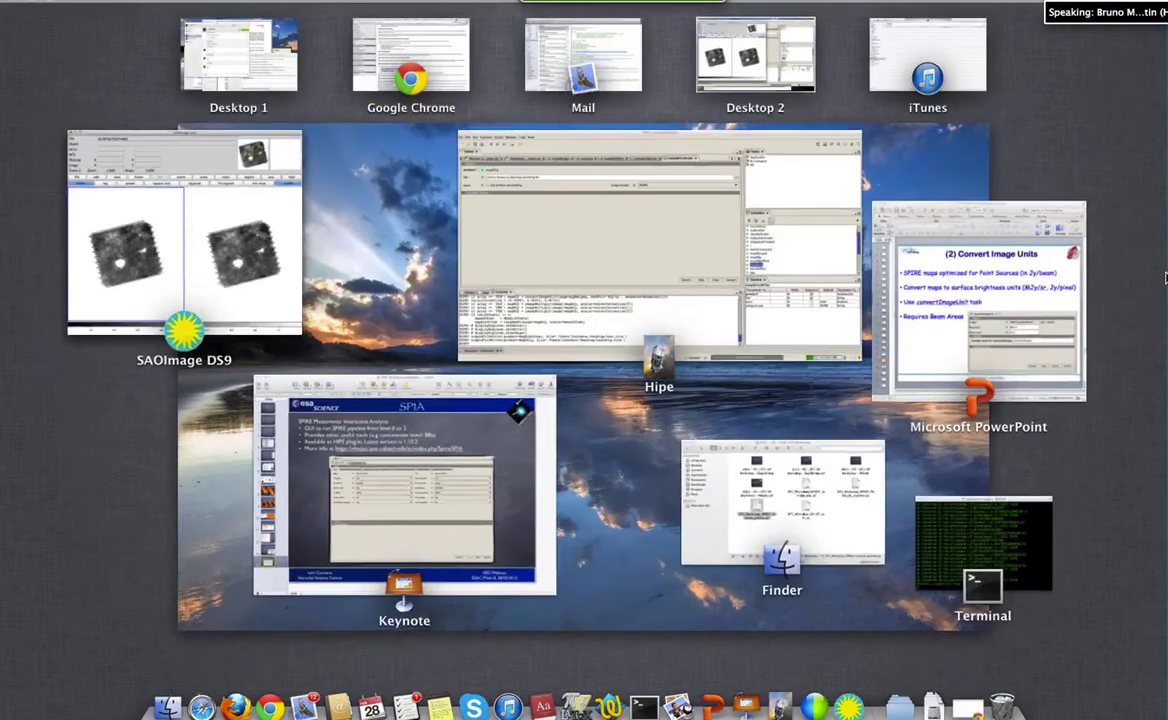
Switch from Skype back to the two-frame DS9 window using the Dock icon
{"action": "key", "text": "ctrl+Up"}
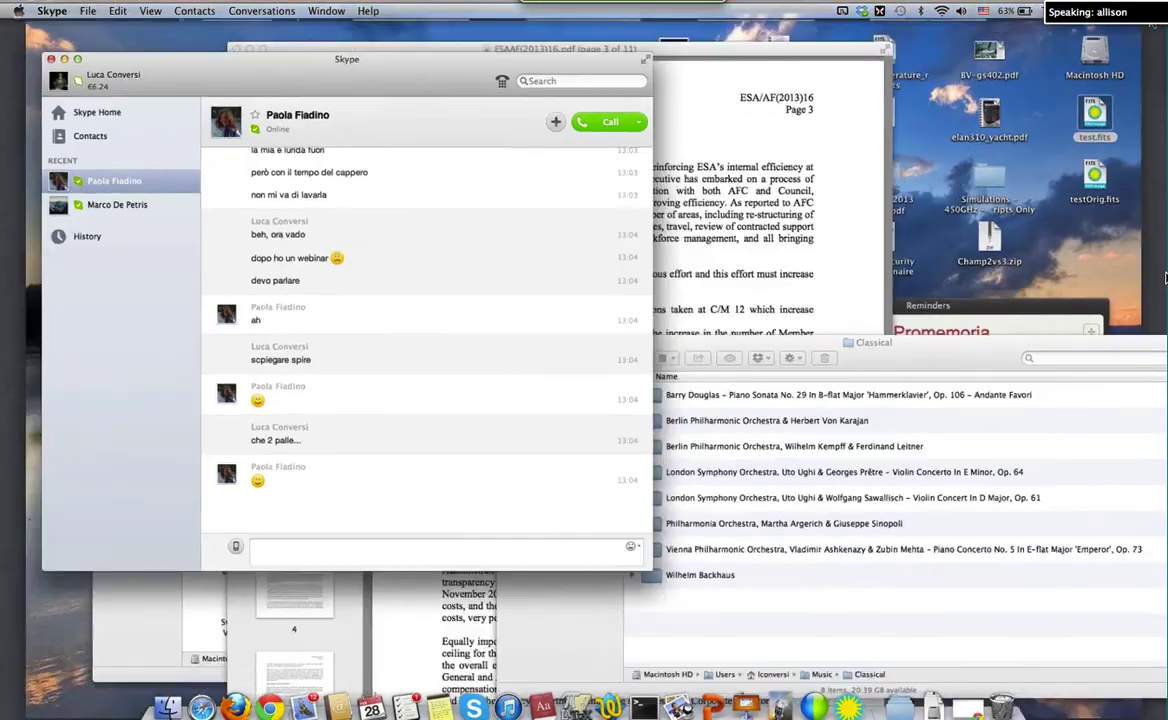
{"action": "key", "text": "ctrl+Up"}
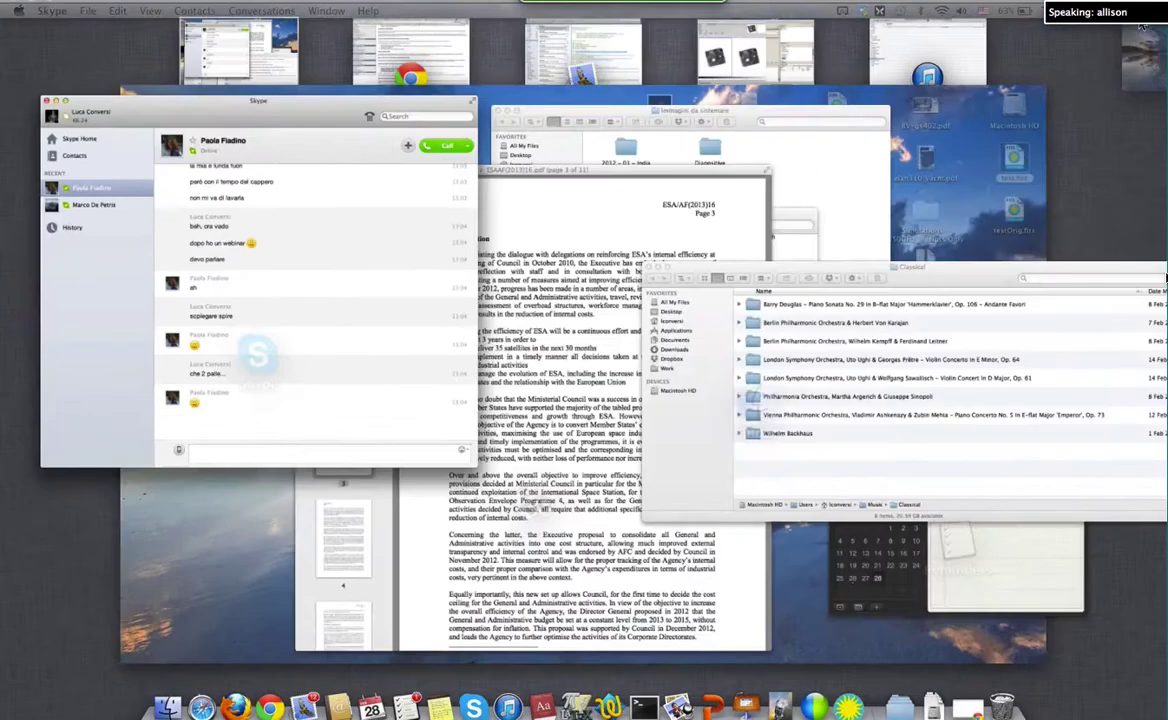
{"action": "key", "text": "Escape"}
{"action": "key", "text": "ctrl+Right"}
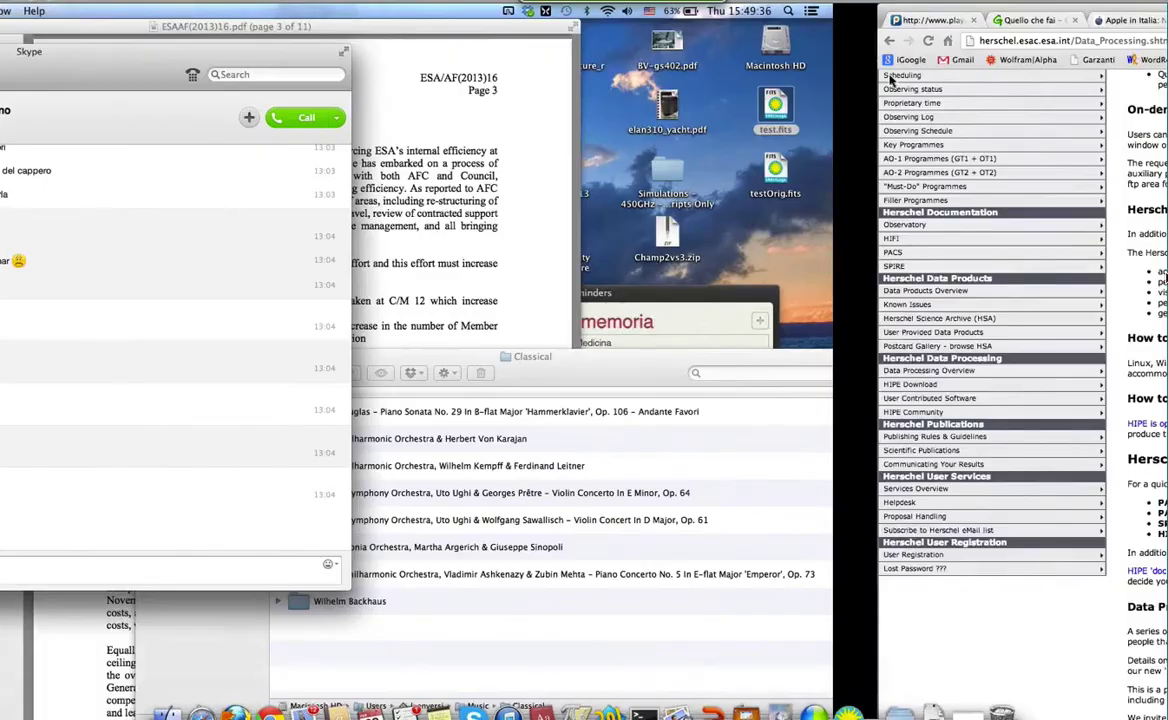
{"action": "key", "text": "ctrl+Left"}
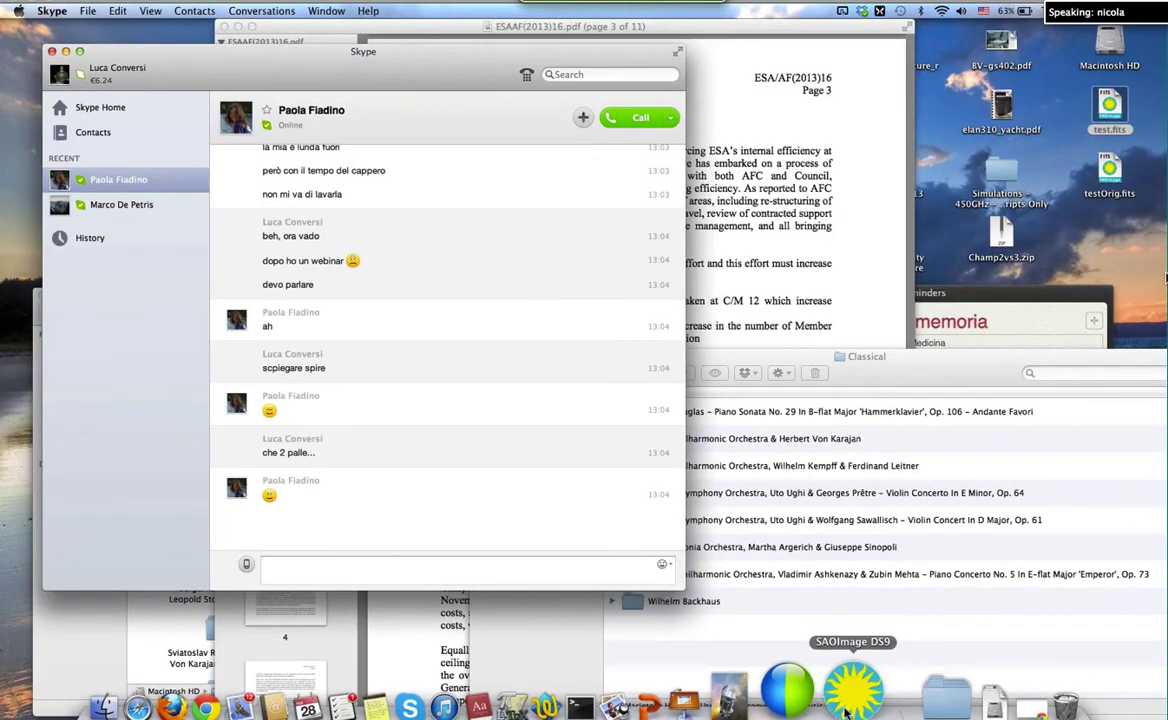
{"action": "left_click", "coordinate": [843, 700]}
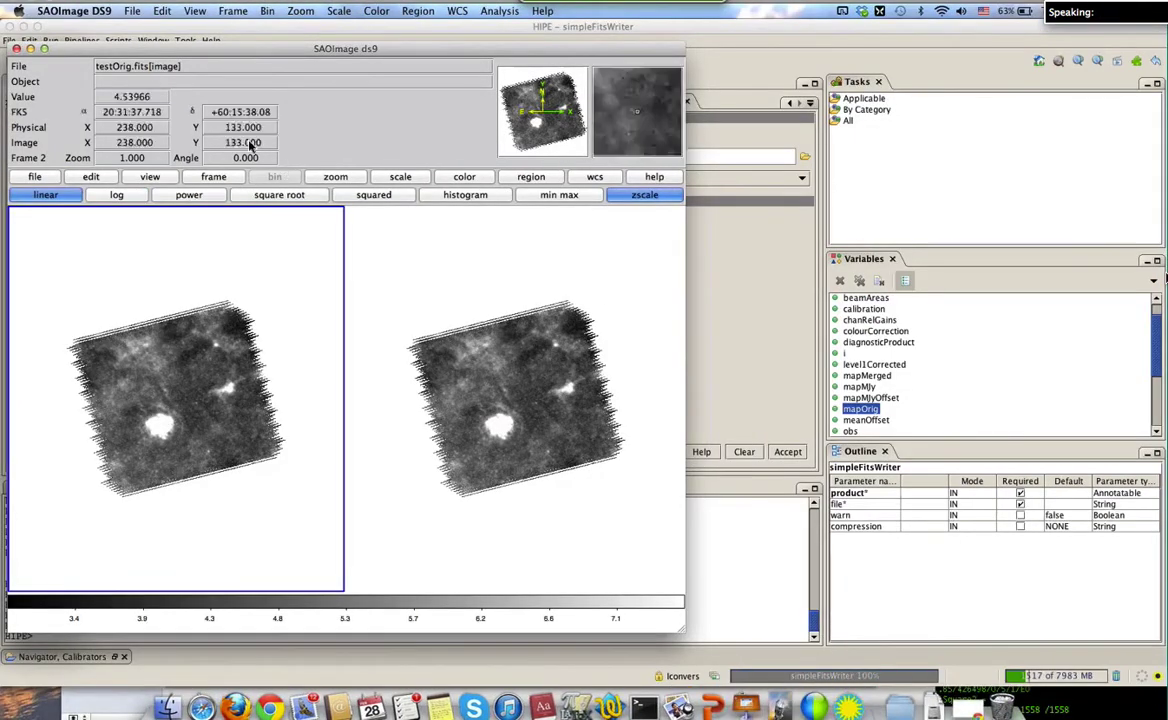
{"action": "left_click_drag", "start_coordinate": [216, 50], "coordinate": [304, 71]}
{"action": "left_click", "coordinate": [74, 11]}
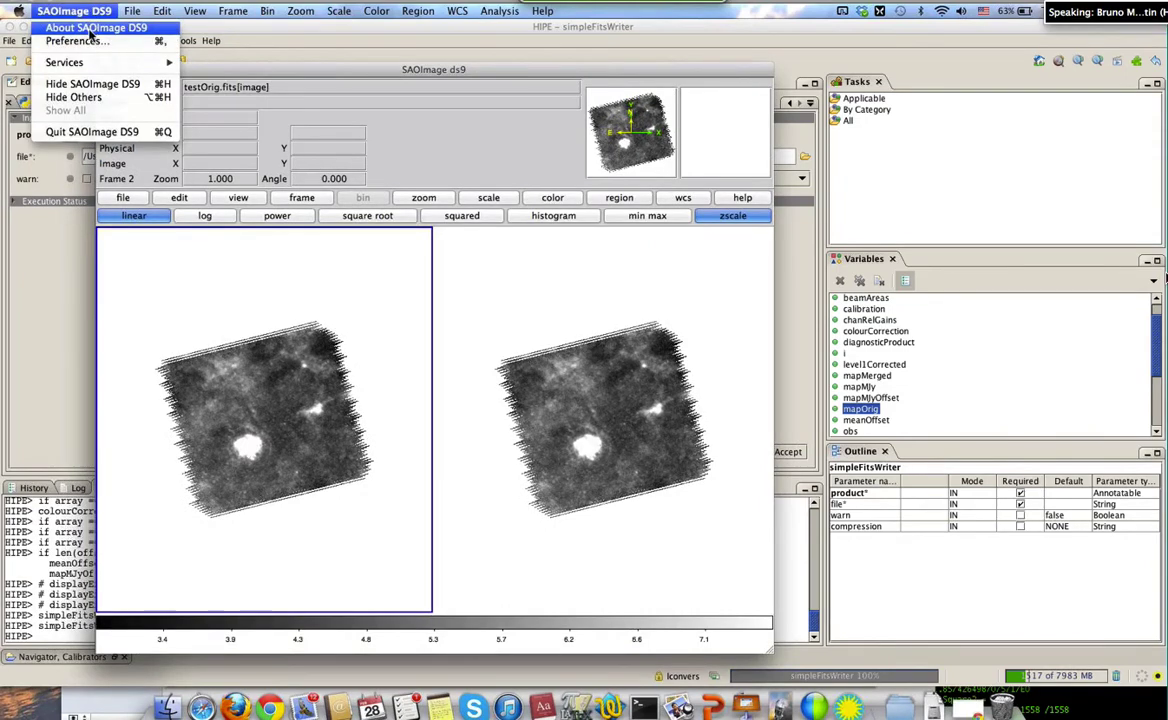
{"action": "left_click", "coordinate": [90, 28]}
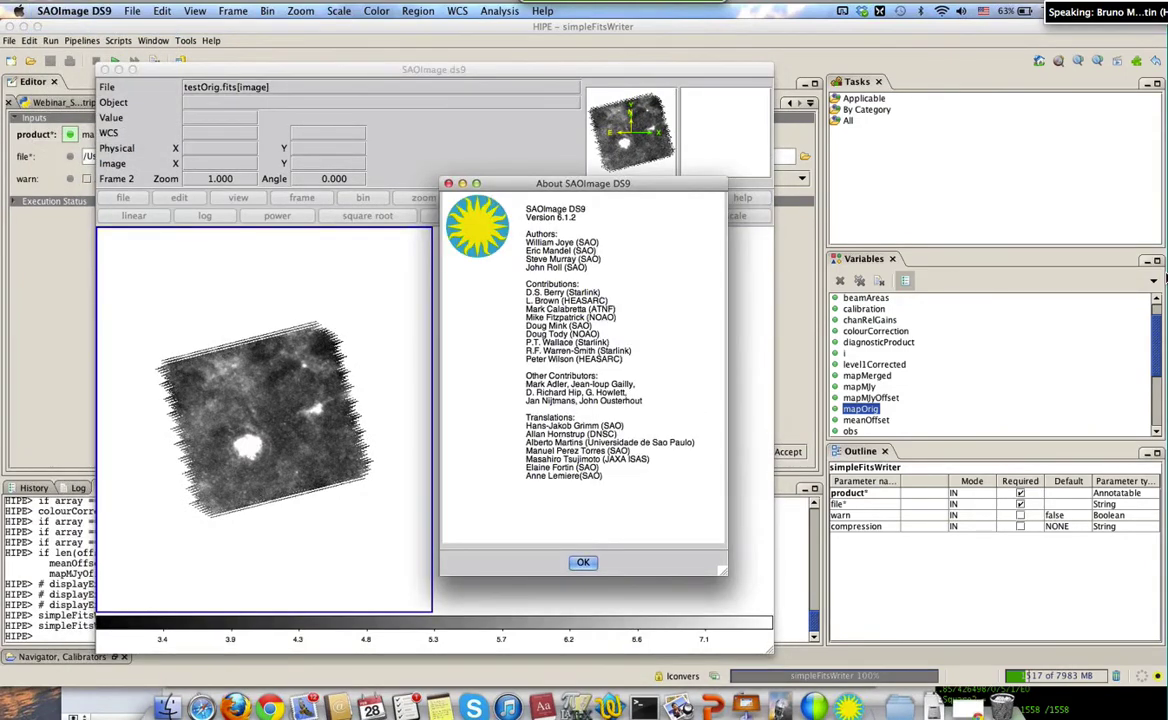
{"action": "left_click", "coordinate": [449, 185]}
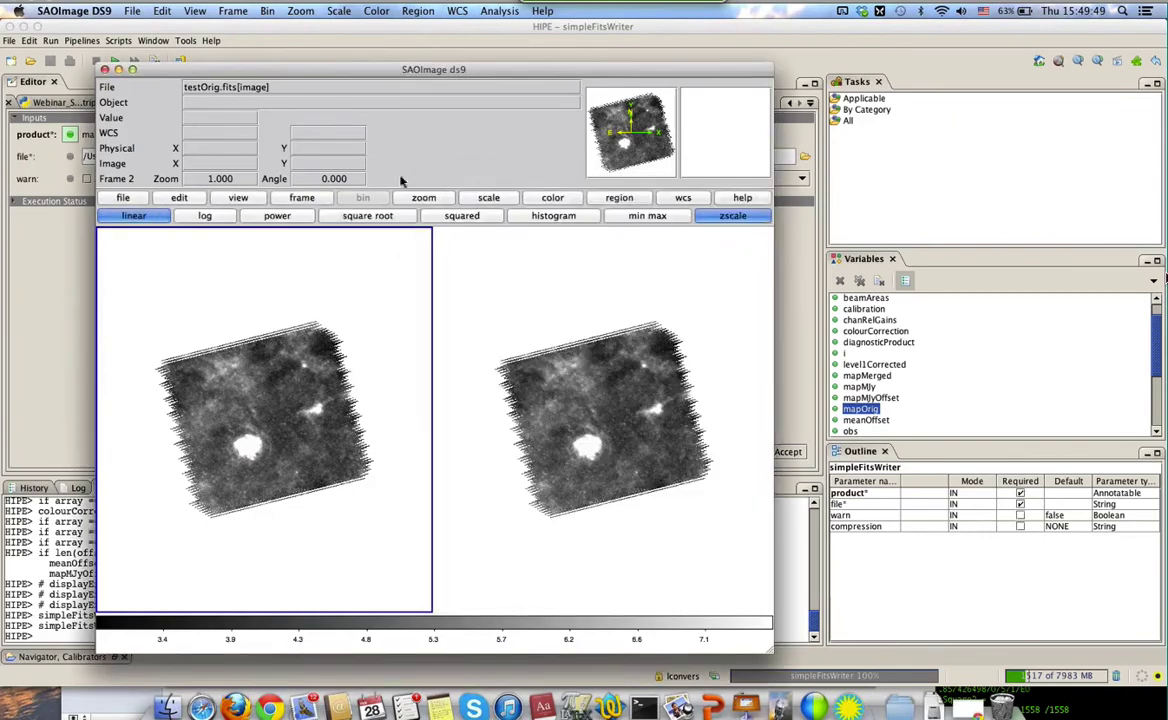
{"action": "left_click", "coordinate": [92, 14]}
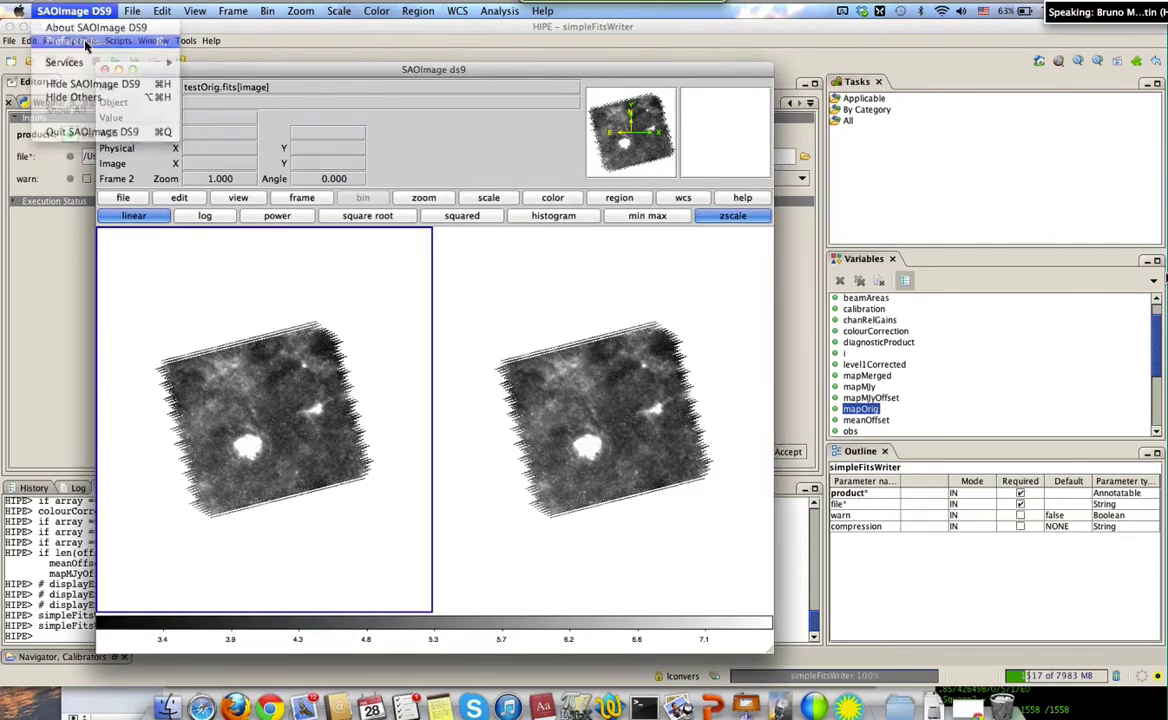
{"action": "left_click", "coordinate": [82, 42]}
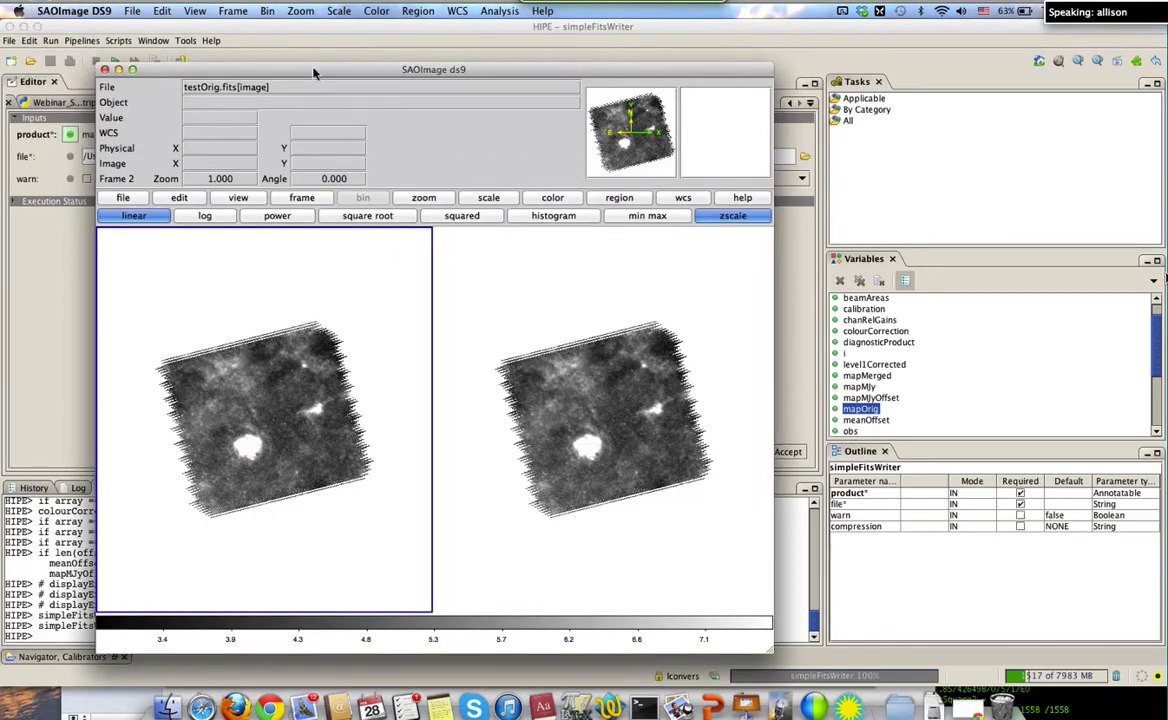
{"action": "left_click_drag", "start_coordinate": [313, 76], "coordinate": [341, 60]}
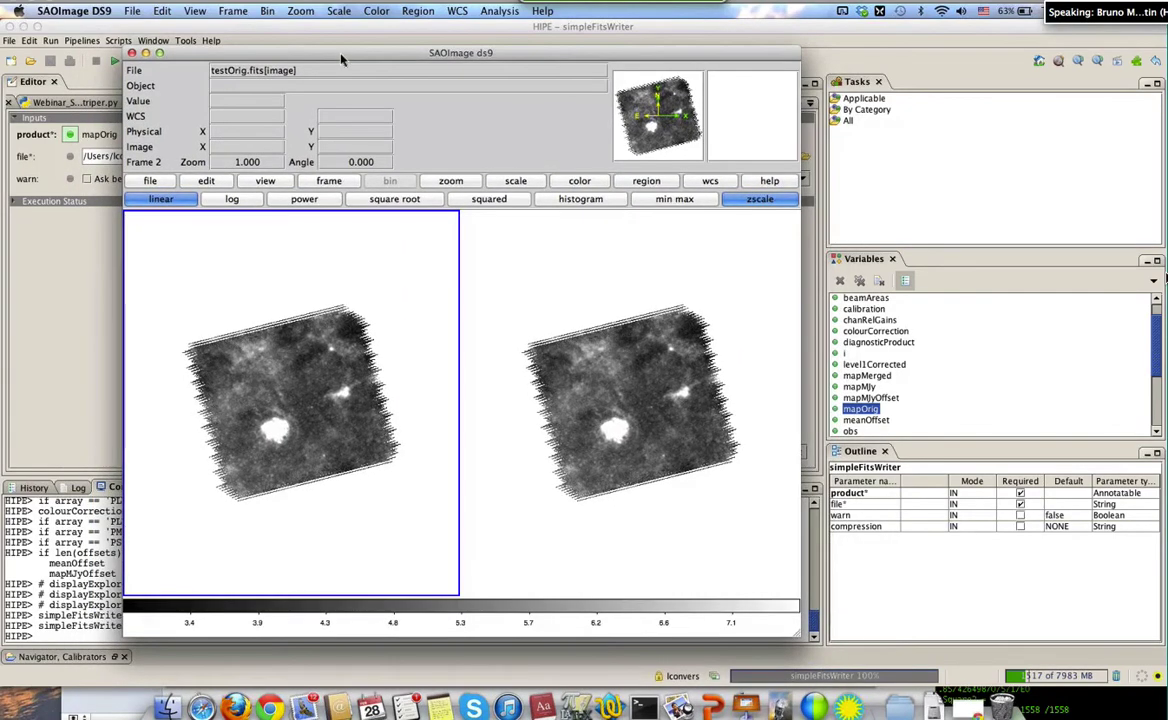
Load chaml_temperature_r500.fits into DS9 through File > Open Other
{"action": "left_click", "coordinate": [134, 12]}
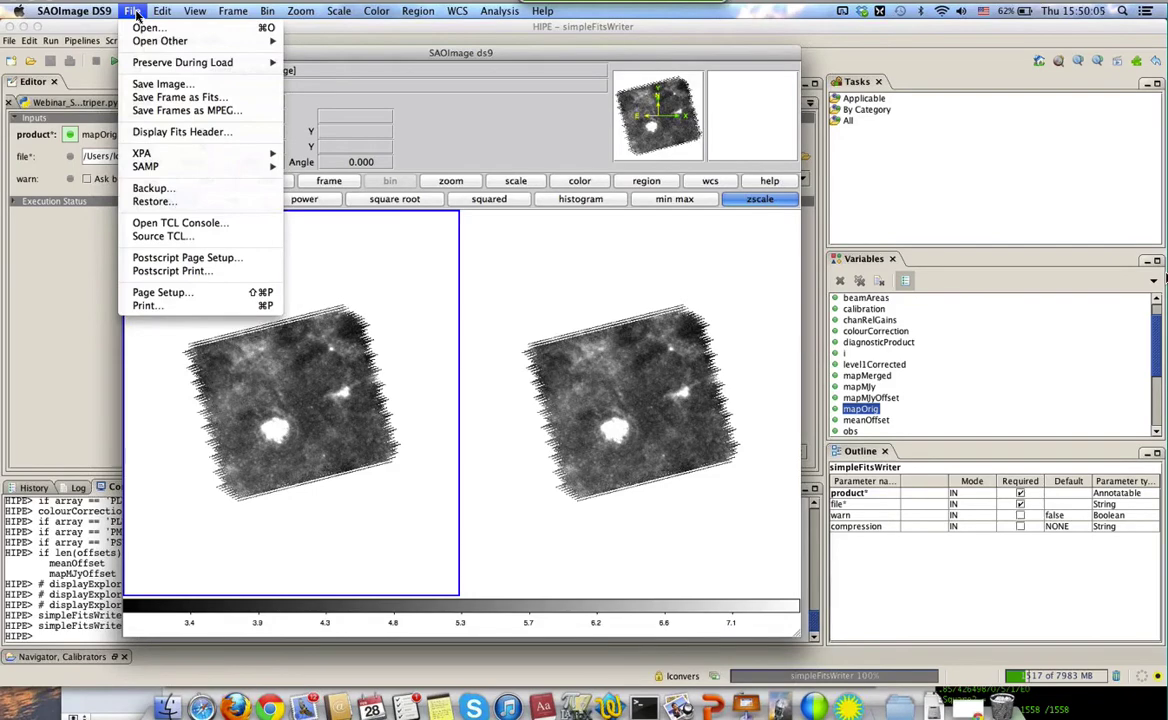
{"action": "left_click", "coordinate": [136, 15]}
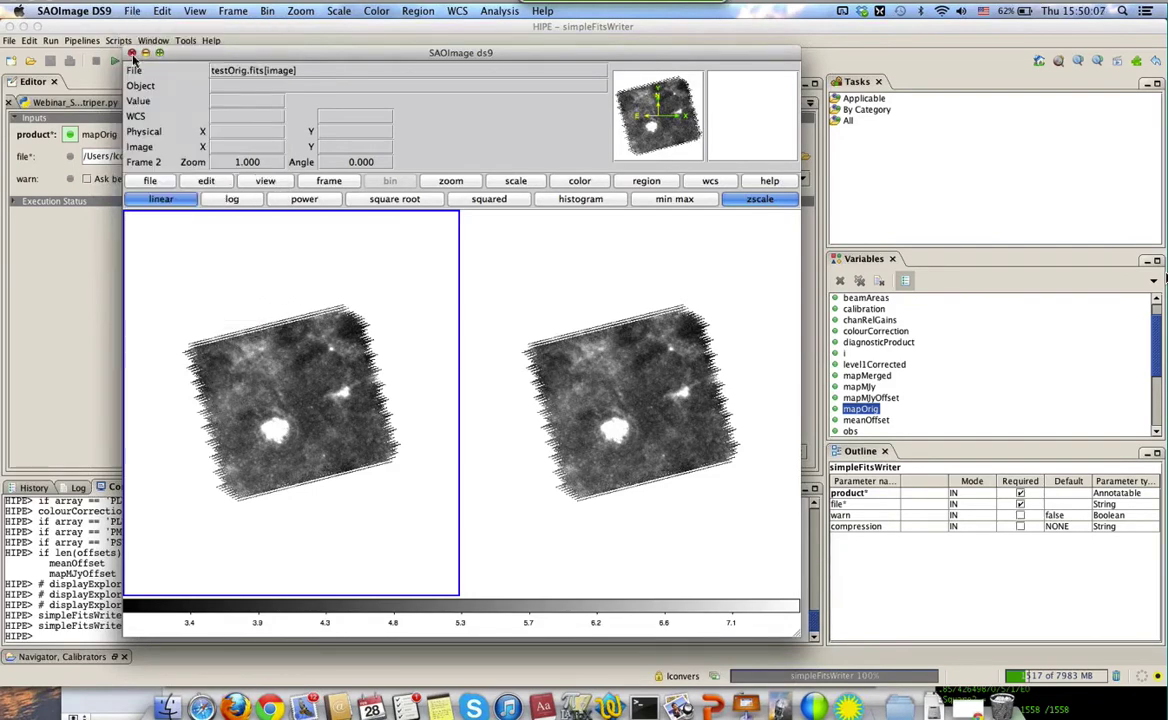
{"action": "left_click", "coordinate": [131, 11]}
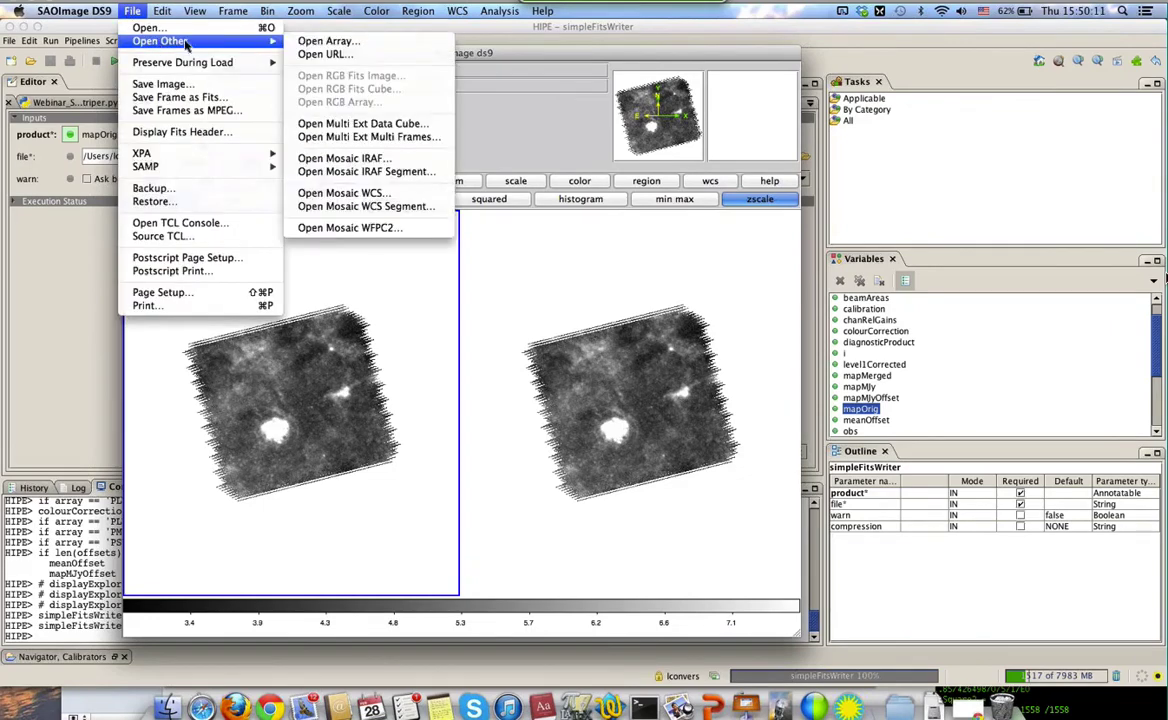
{"action": "mouse_move", "coordinate": [265, 41]}
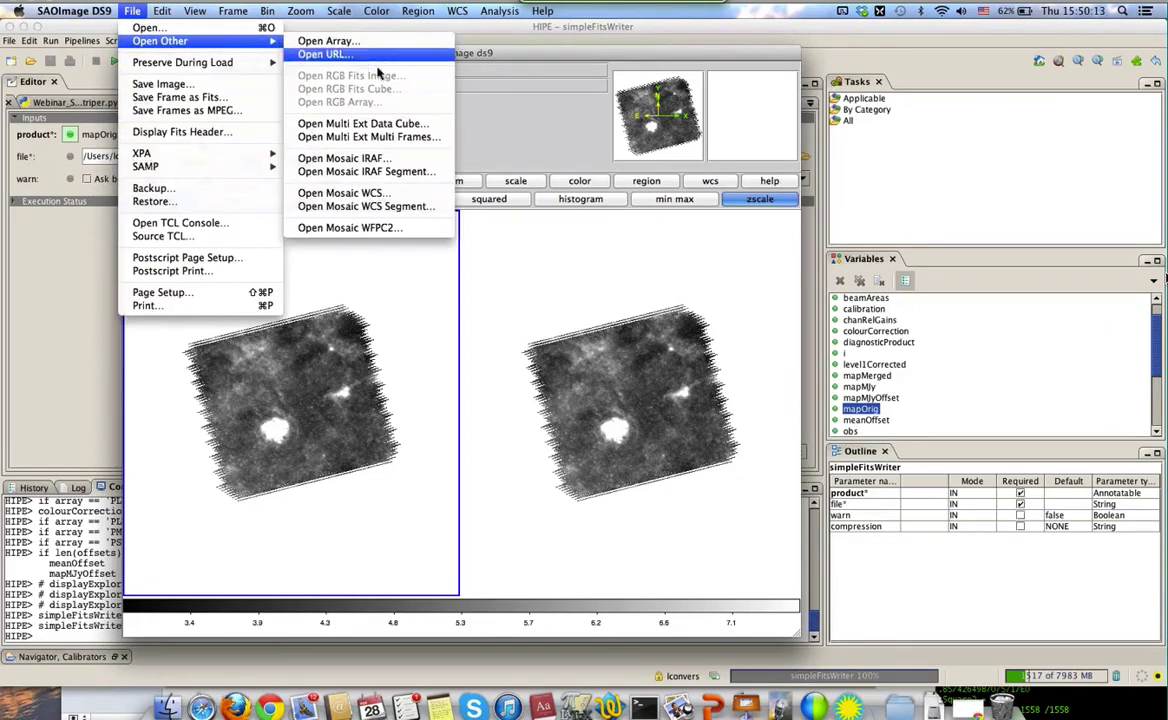
{"action": "left_click", "coordinate": [368, 125]}
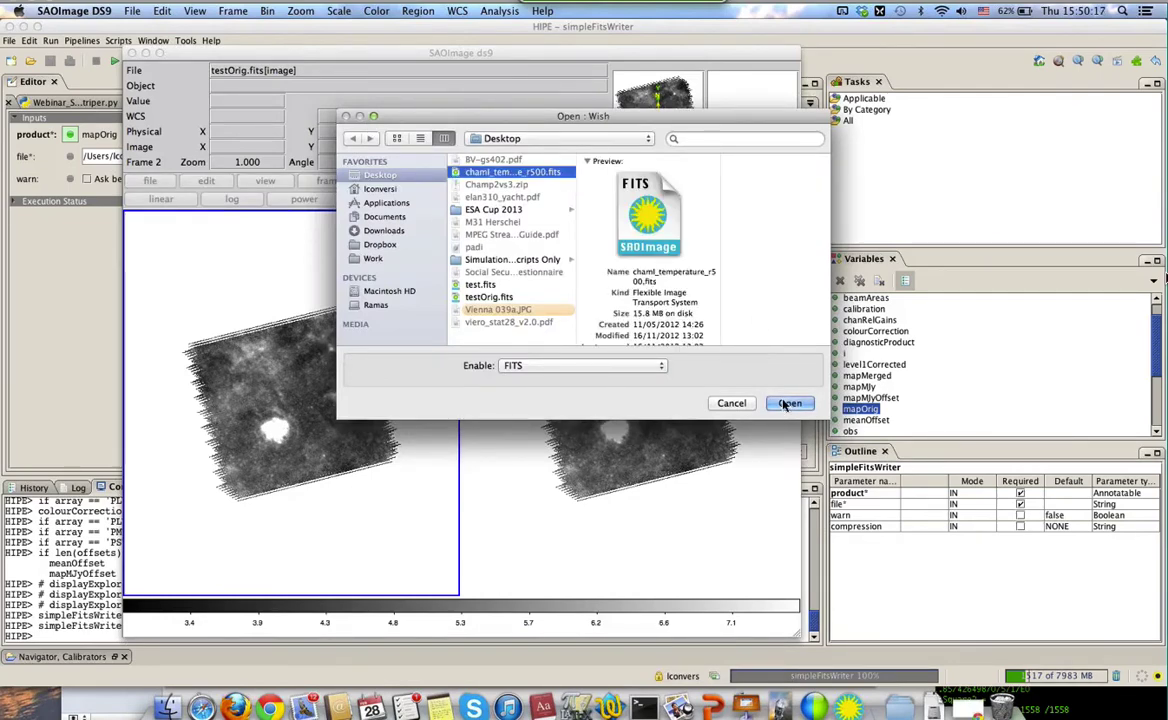
{"action": "left_click", "coordinate": [786, 403]}
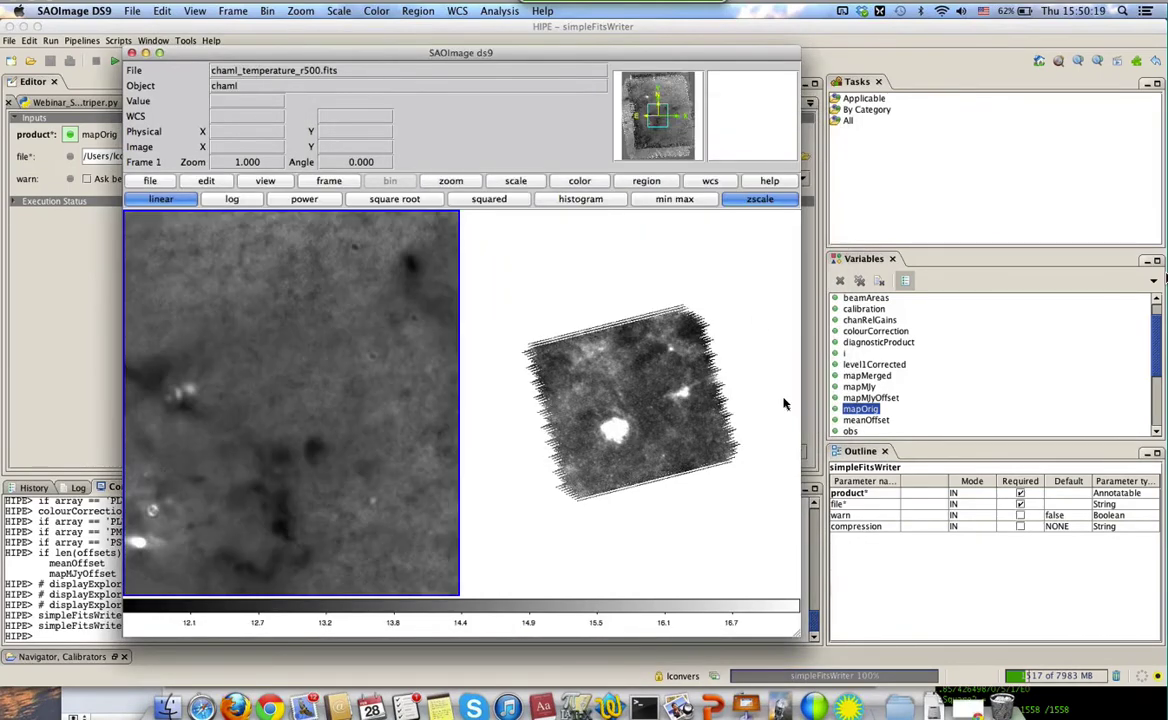
Open chaml_temperature_r500.fits from the Desktop into a new frame, then hide DS9
{"action": "left_click", "coordinate": [133, 11]}
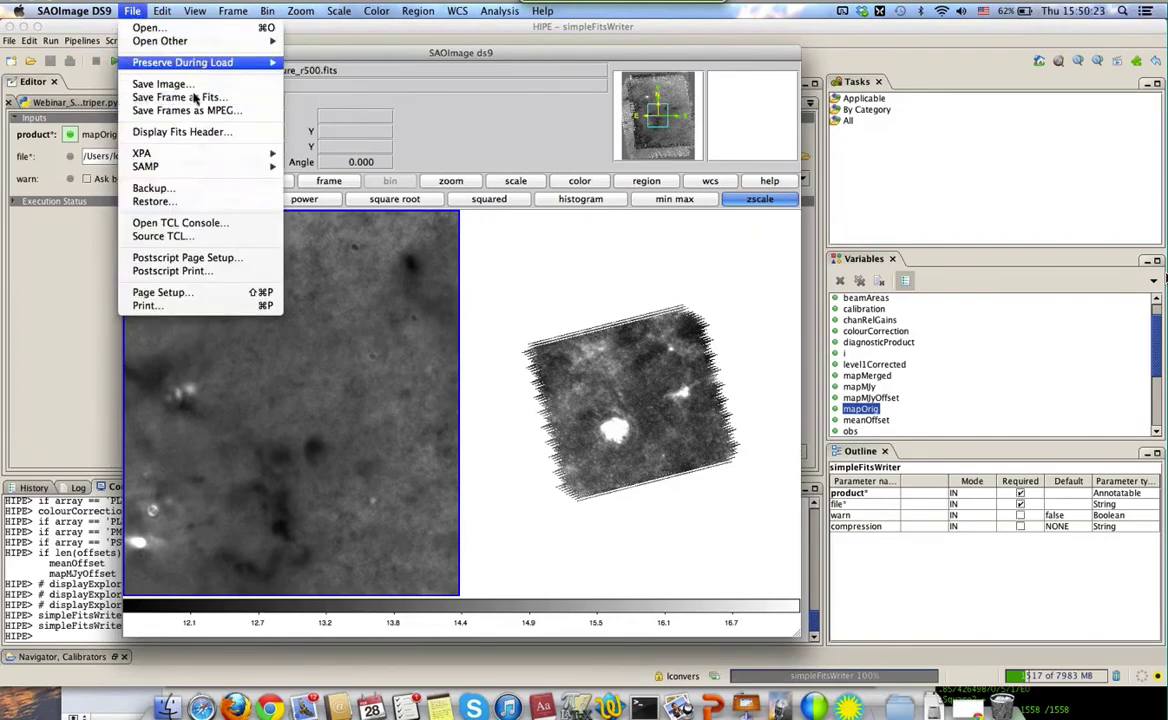
{"action": "mouse_move", "coordinate": [216, 47]}
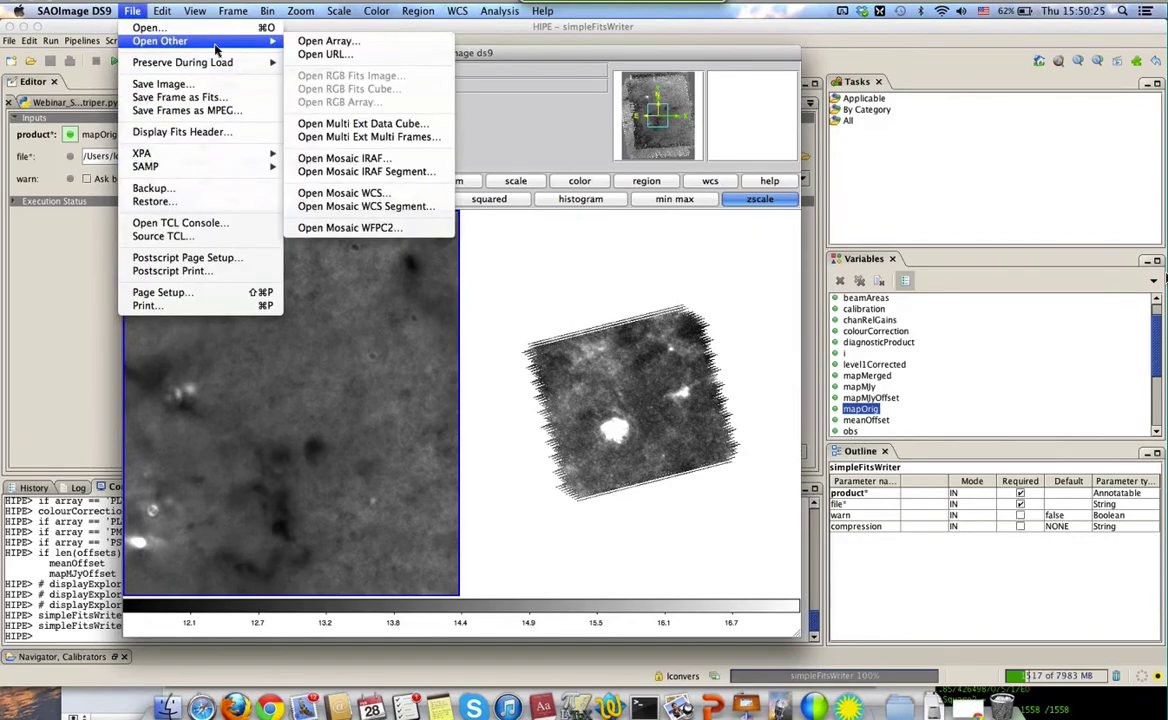
{"action": "left_click", "coordinate": [365, 138]}
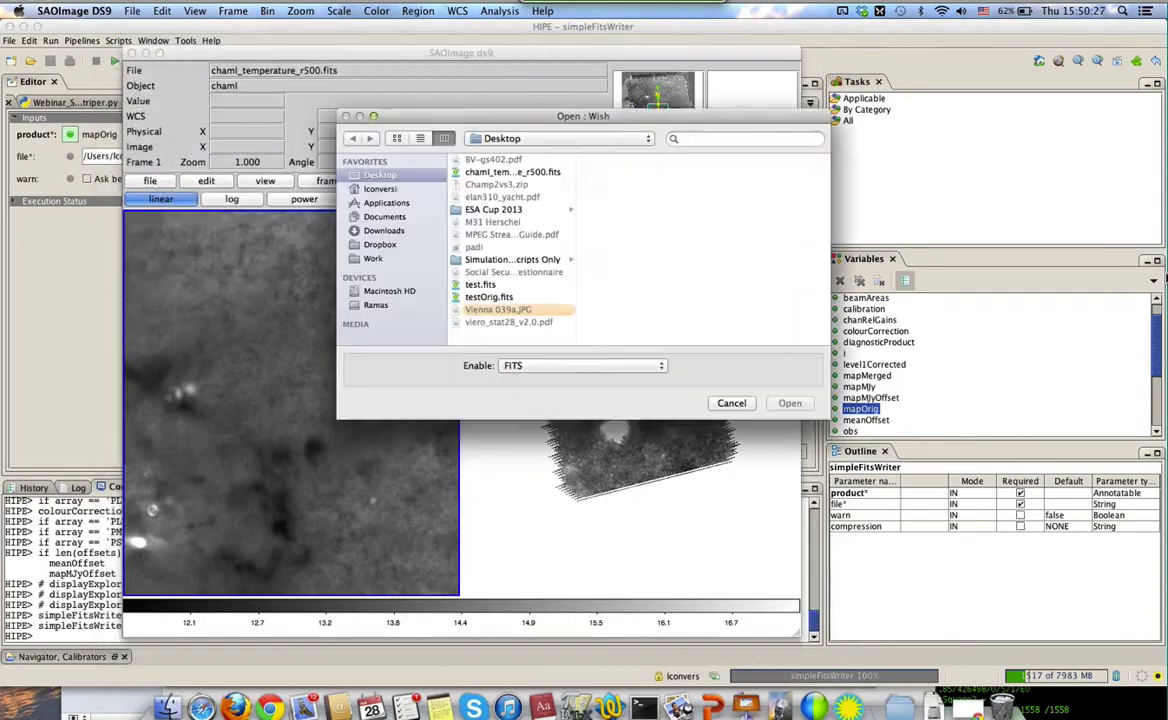
{"action": "left_click", "coordinate": [490, 172]}
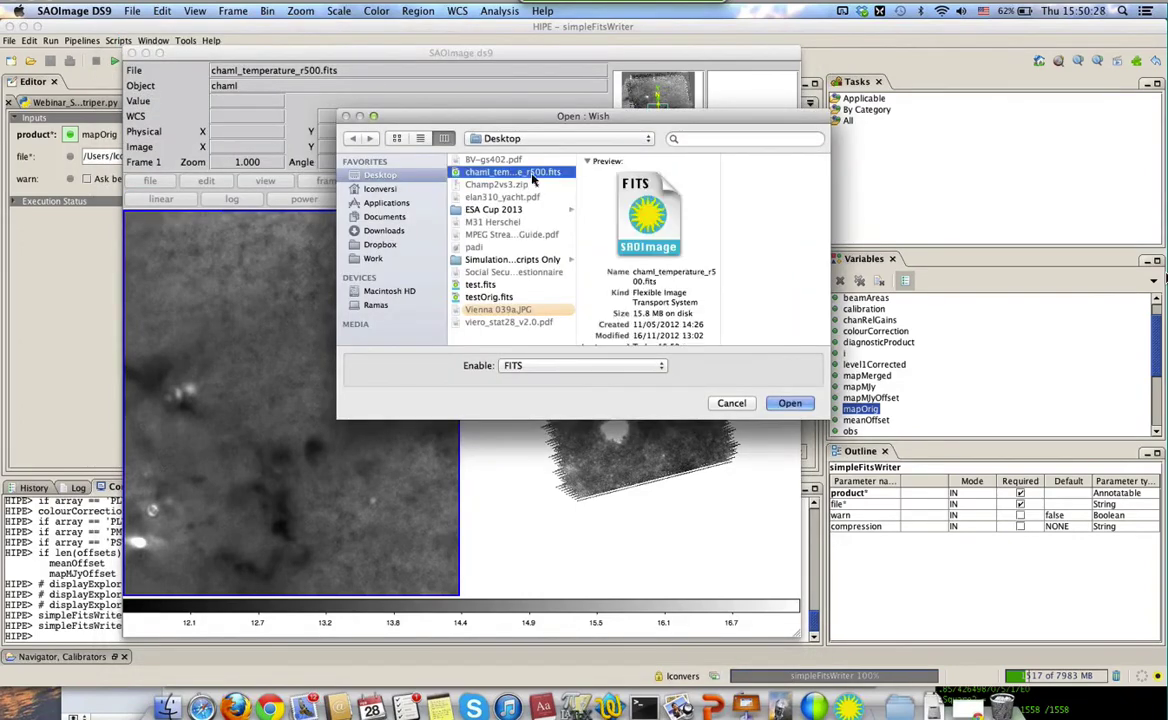
{"action": "left_click", "coordinate": [790, 403]}
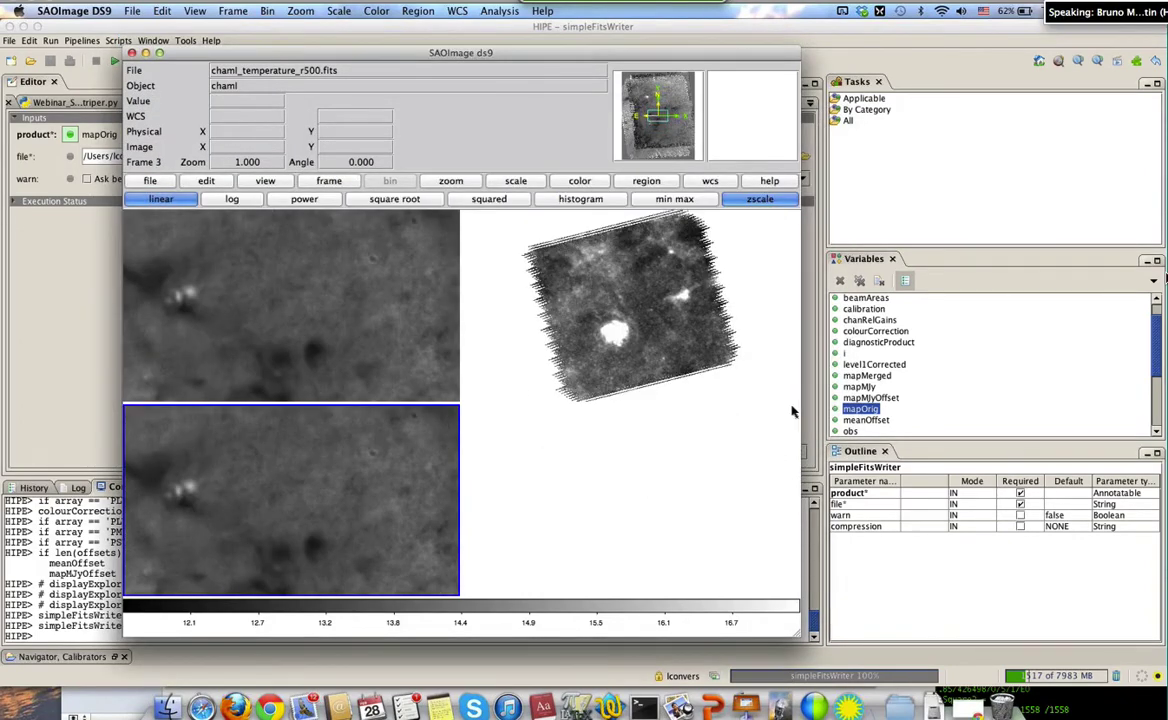
{"action": "key", "text": "super+h"}
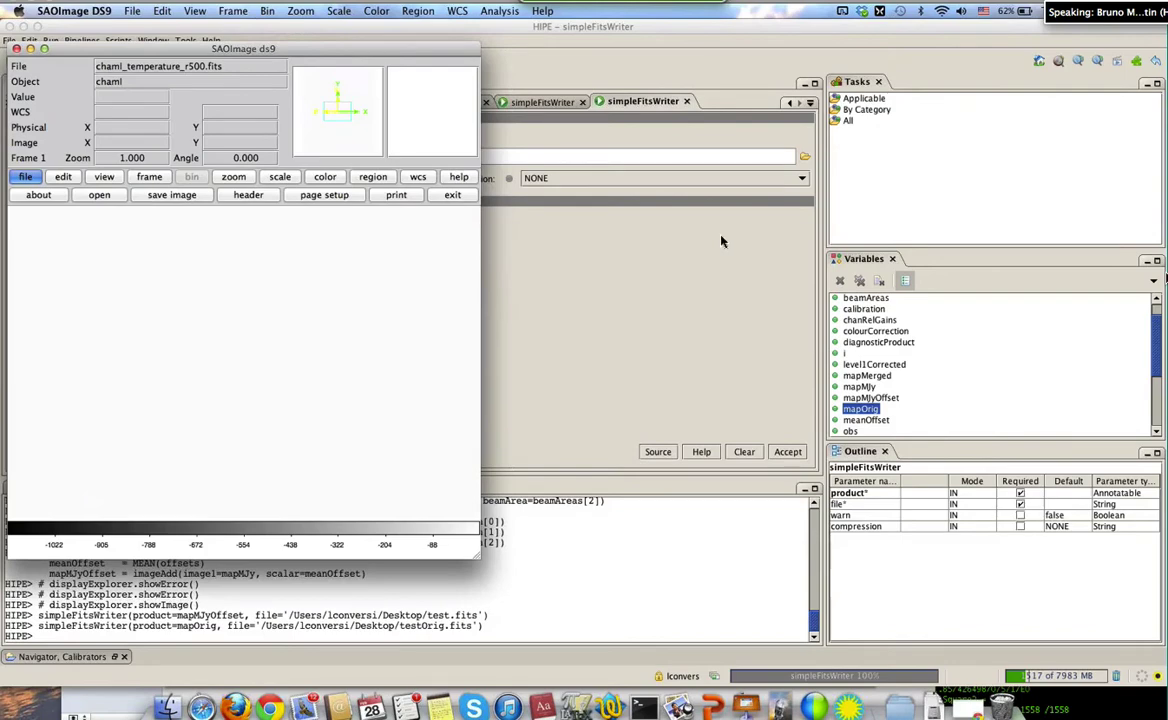
Move aside and close the DS9 window, then show the Desktop with its FITS files
{"action": "left_click_drag", "start_coordinate": [401, 50], "coordinate": [511, 86]}
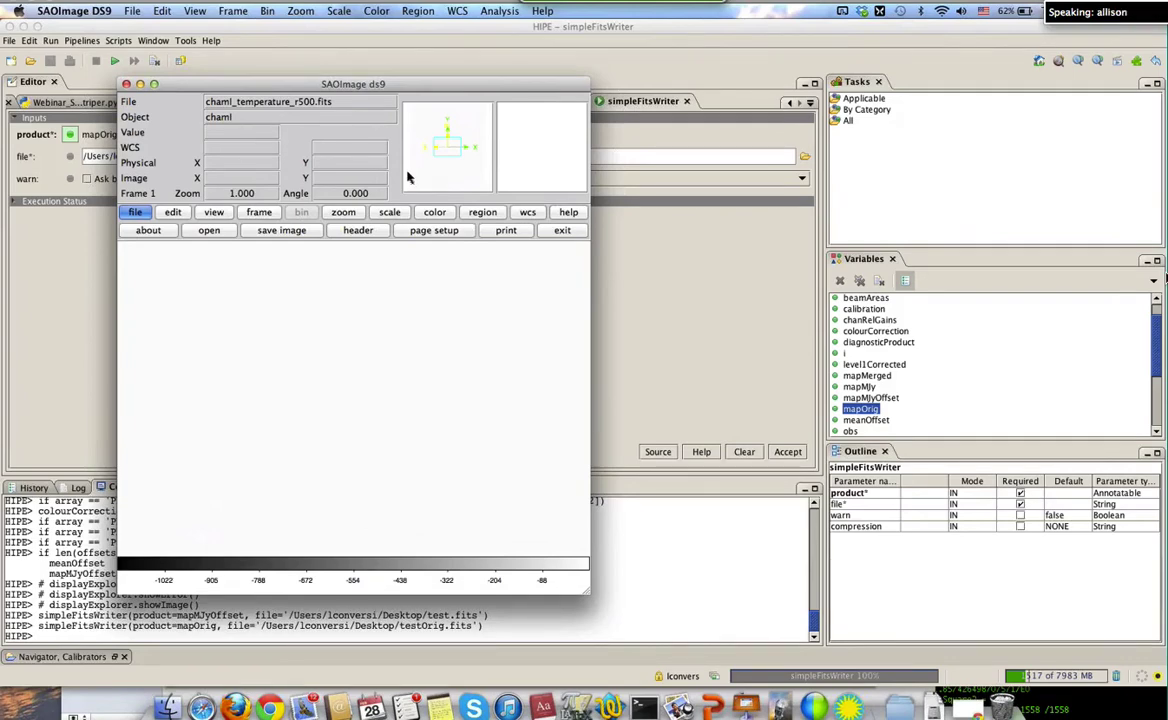
{"action": "left_click", "coordinate": [126, 84]}
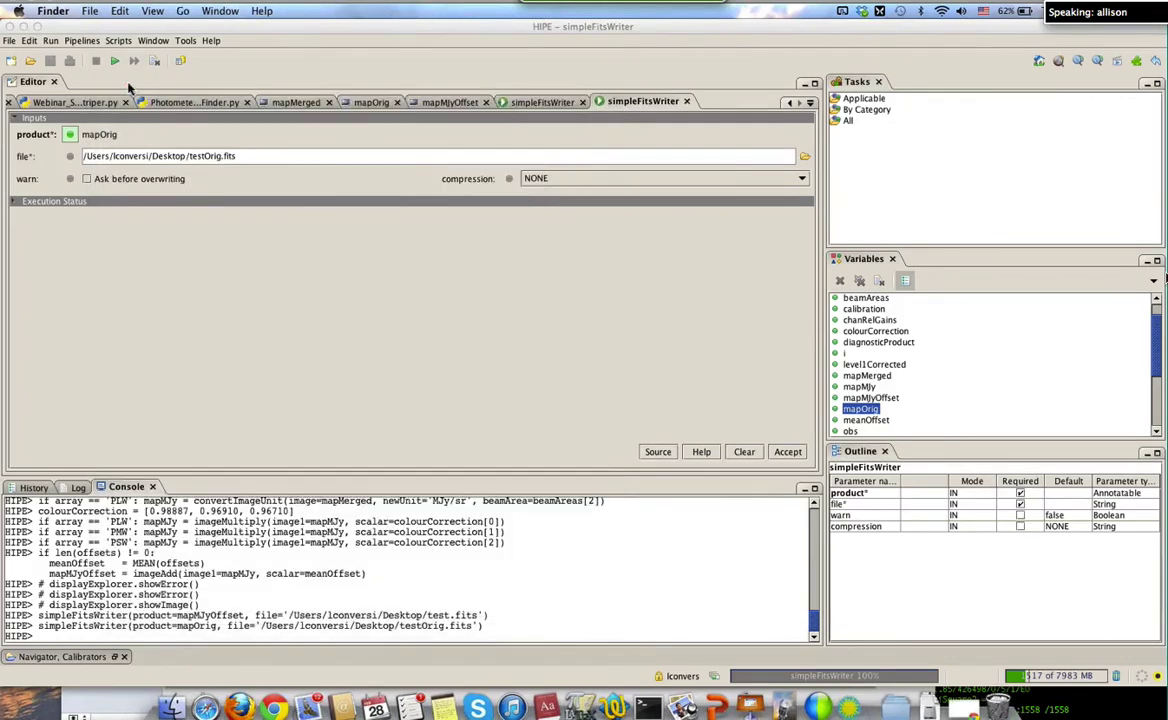
{"action": "key", "text": "super+space"}
{"action": "type", "text": "ds"}
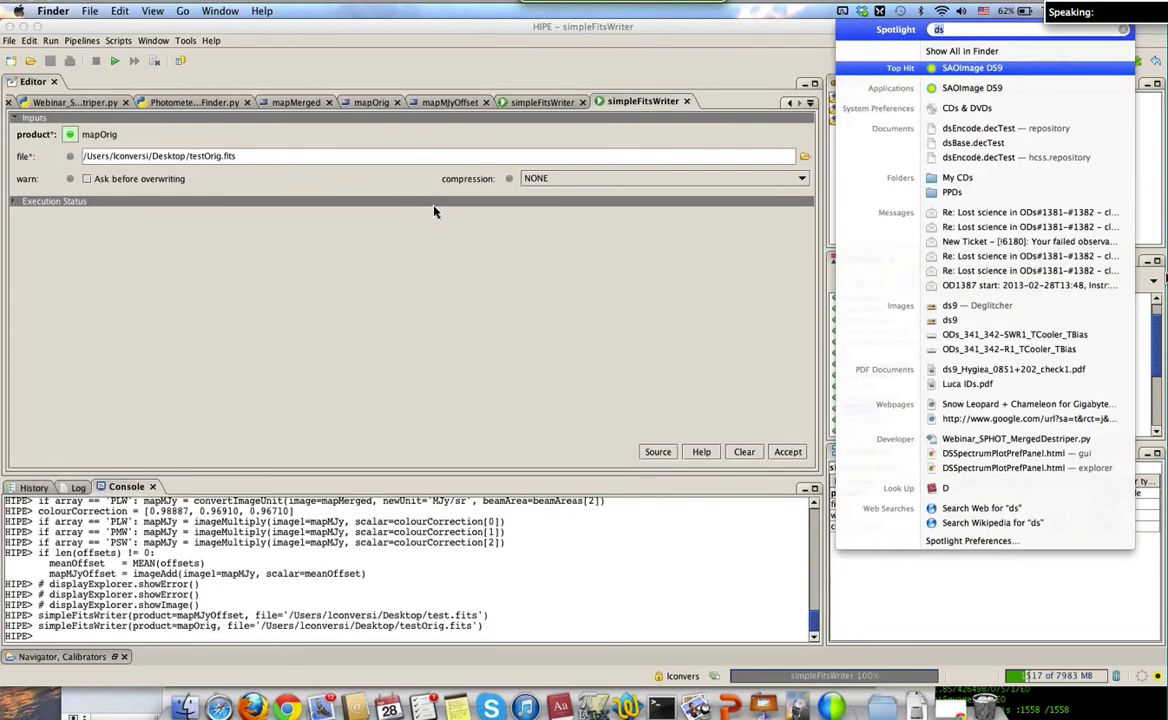
{"action": "key", "text": "BackSpace"}
{"action": "key", "text": "BackSpace"}
{"action": "type", "text": "ld"}
{"action": "key", "text": "Return"}
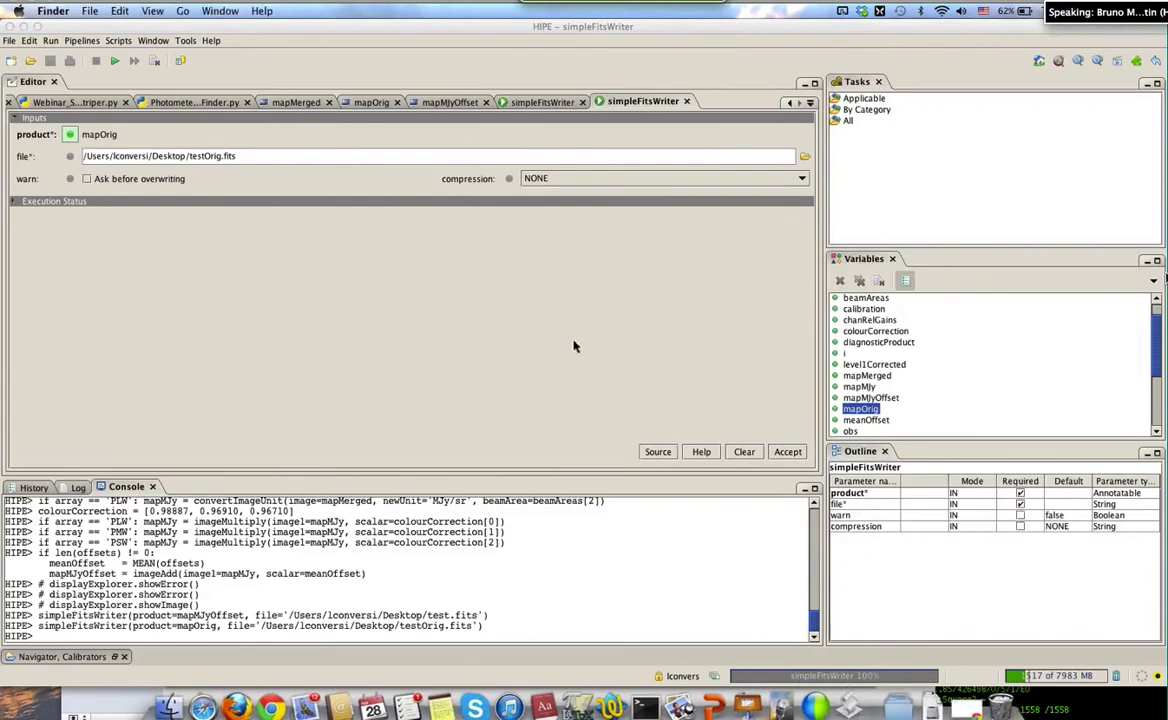
{"action": "key", "text": "F11"}
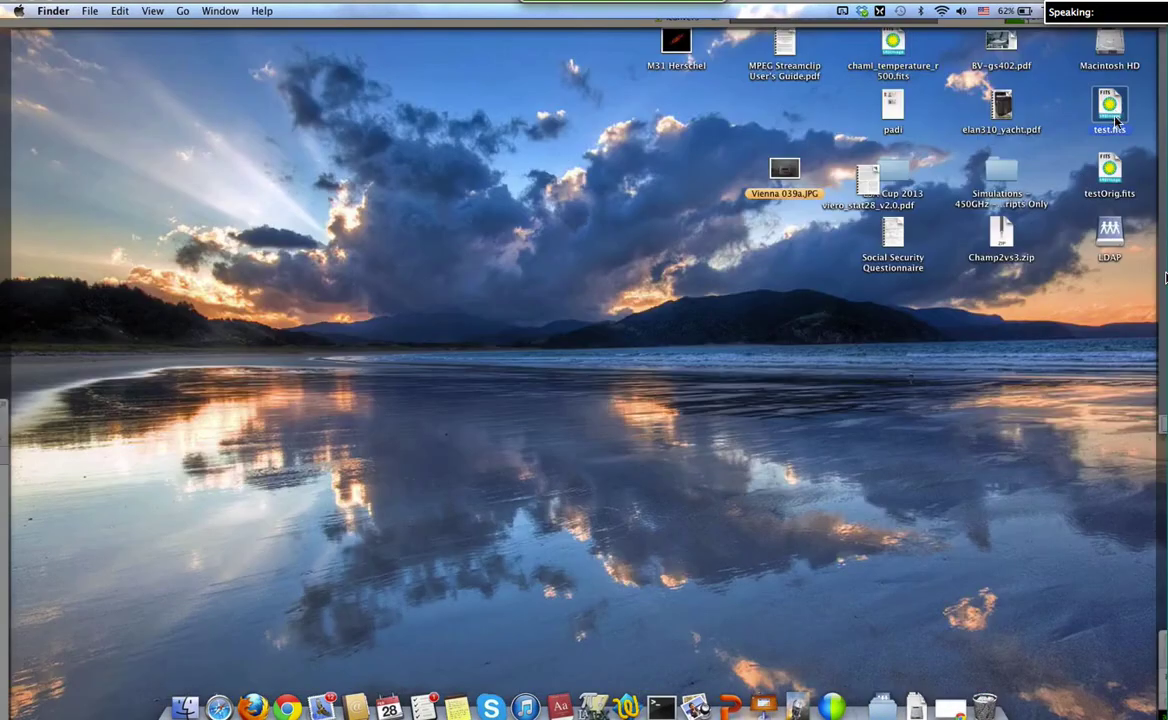
Open a new Terminal tab and run the hsc remote login
{"action": "left_click", "coordinate": [668, 712]}
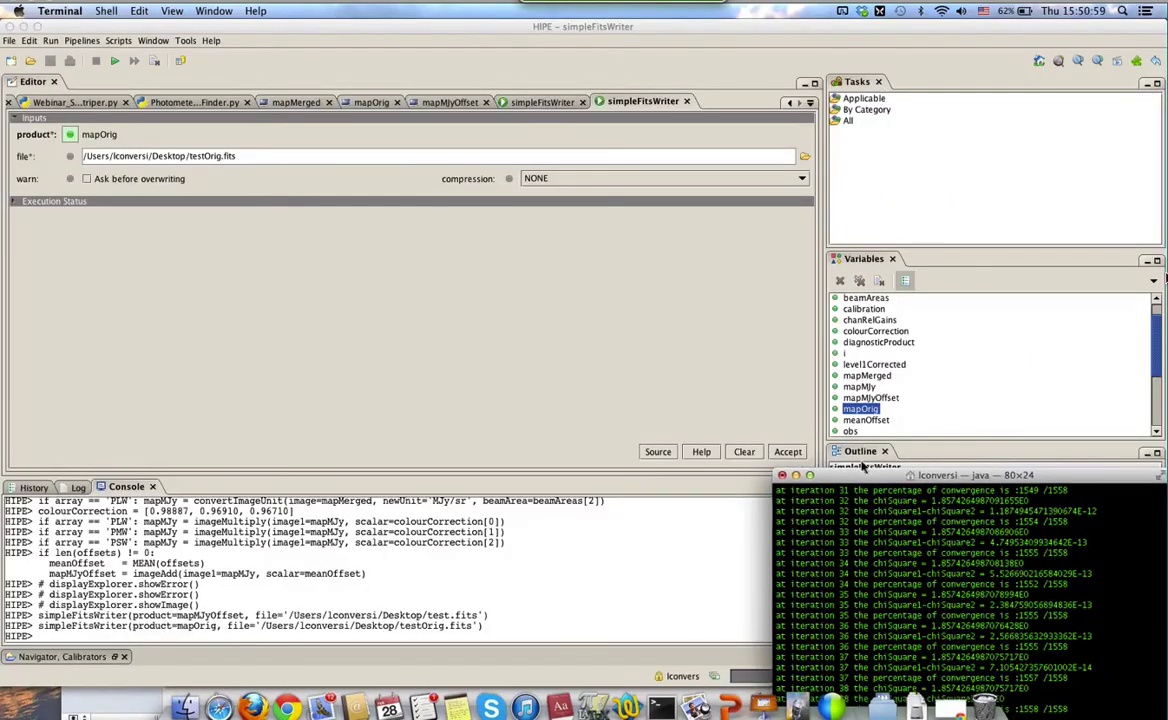
{"action": "left_click_drag", "start_coordinate": [862, 476], "coordinate": [750, 333]}
{"action": "key", "text": "super+t"}
{"action": "type", "text": "hsc"}
{"action": "key", "text": "Return"}
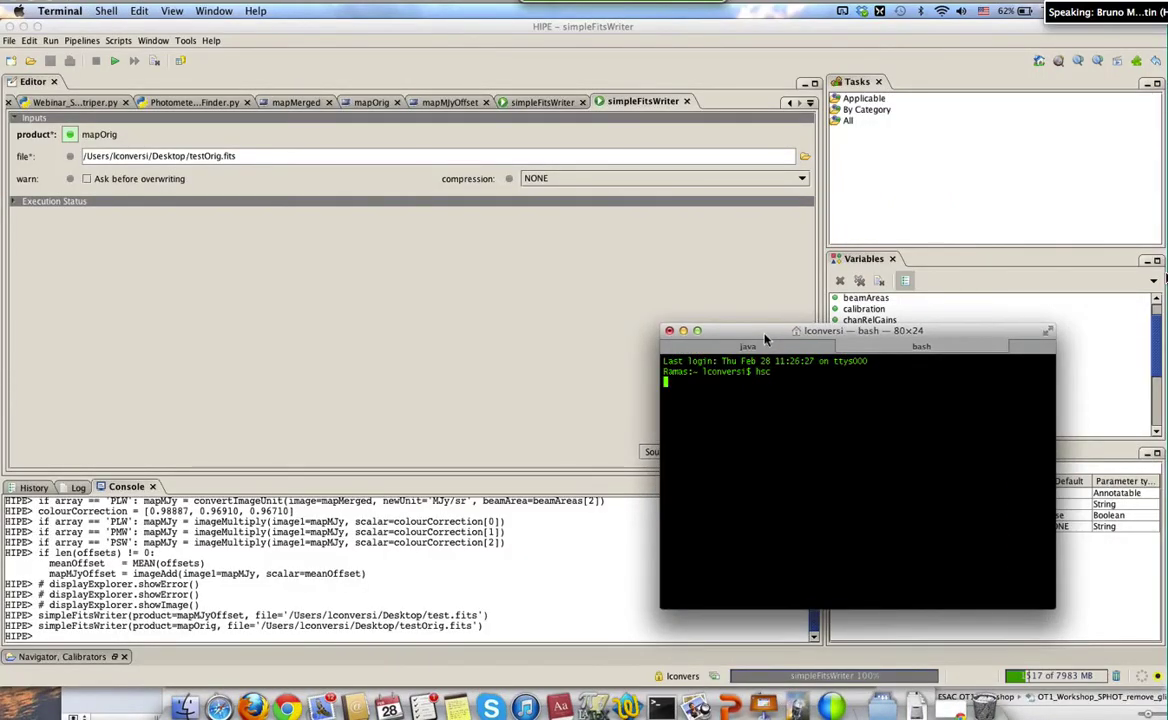
Launch ds9 remotely and close the active simpleFitsWriter view in HIPE
{"action": "type", "text": "ds9"}
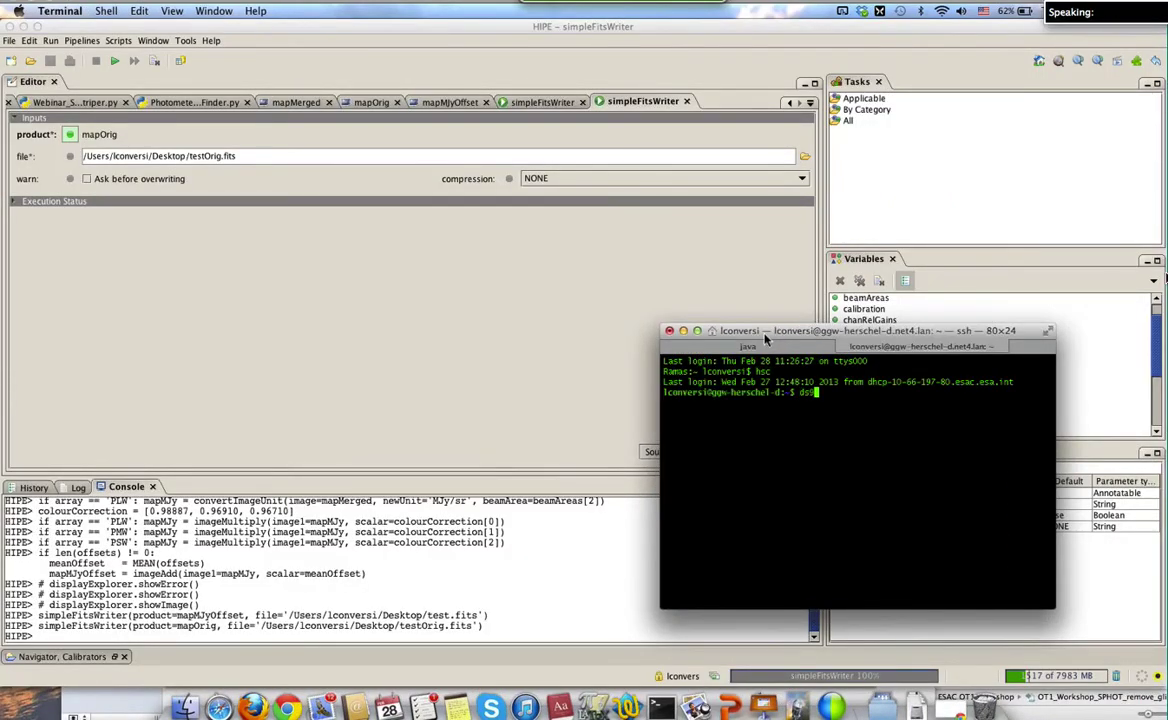
{"action": "key", "text": "Return"}
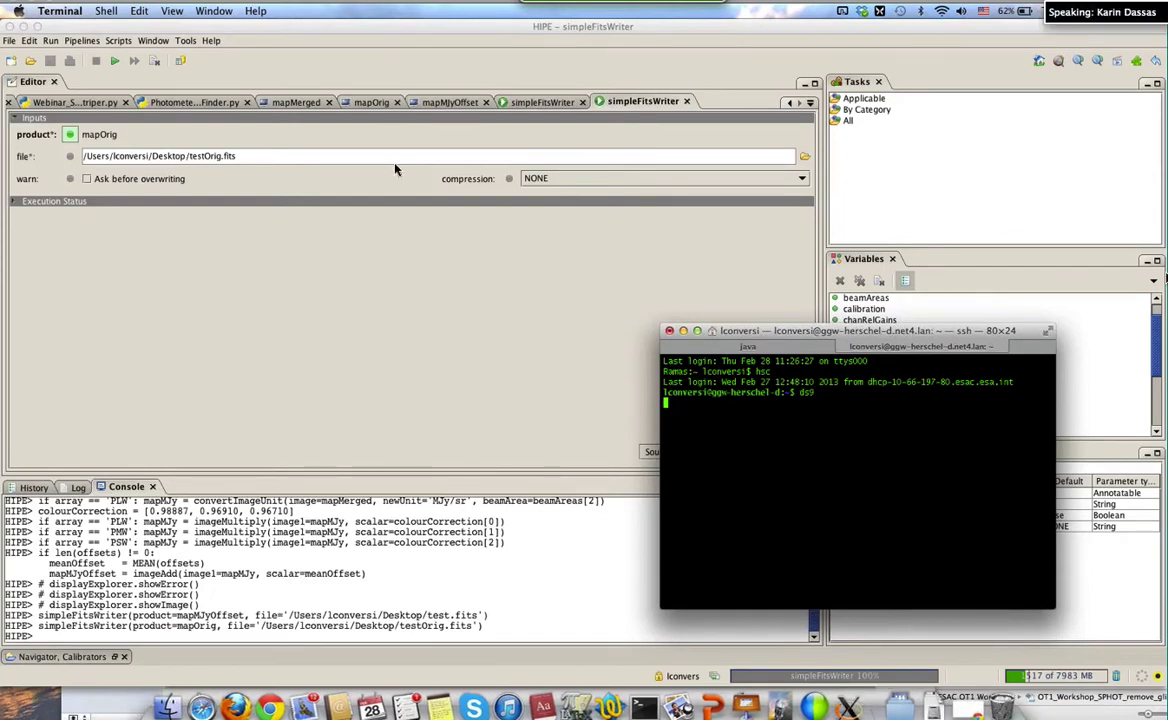
{"action": "left_click", "coordinate": [627, 91]}
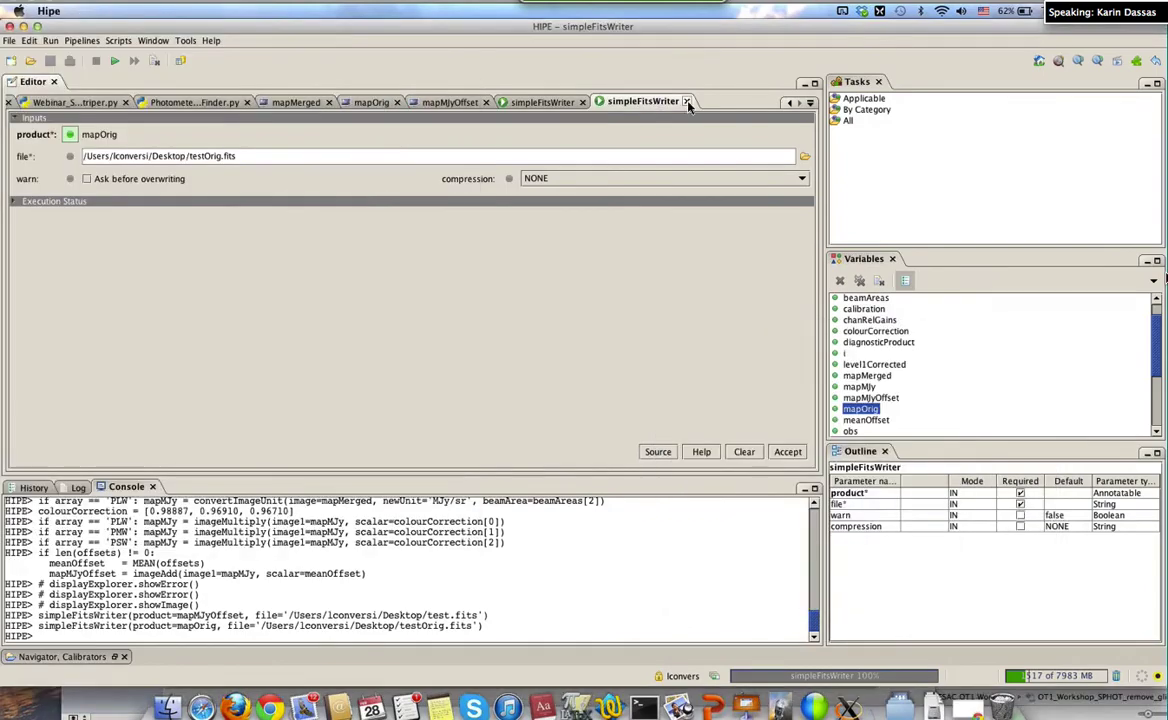
{"action": "left_click", "coordinate": [686, 102]}
Close the last simpleFitsWriter view, load test.fits as a Multi Ext Data Cube in ds9, then close ds9
{"action": "left_click", "coordinate": [704, 101]}
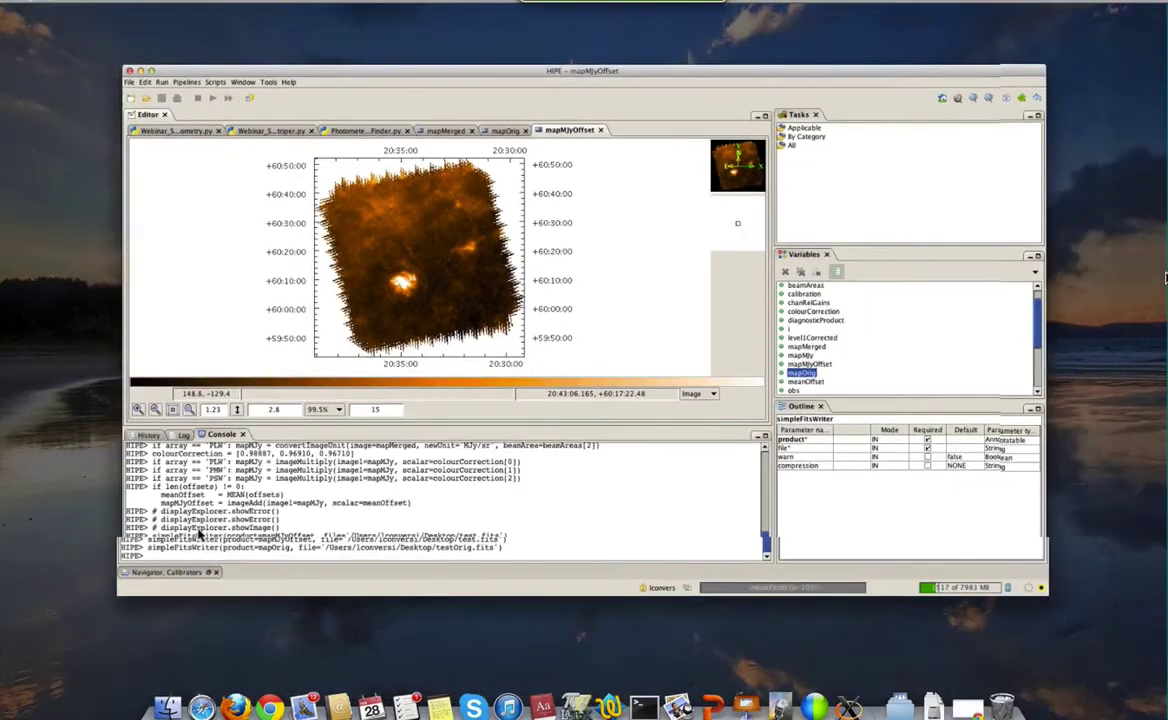
{"action": "key", "text": "ctrl+Up"}
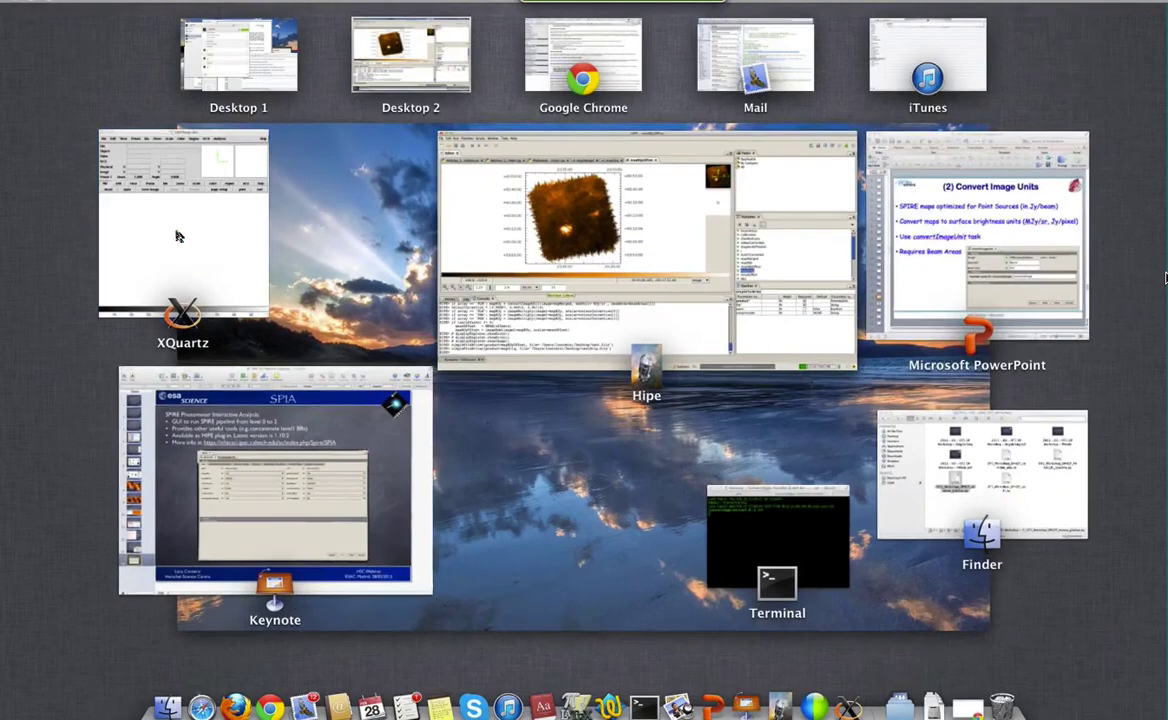
{"action": "left_click", "coordinate": [165, 215]}
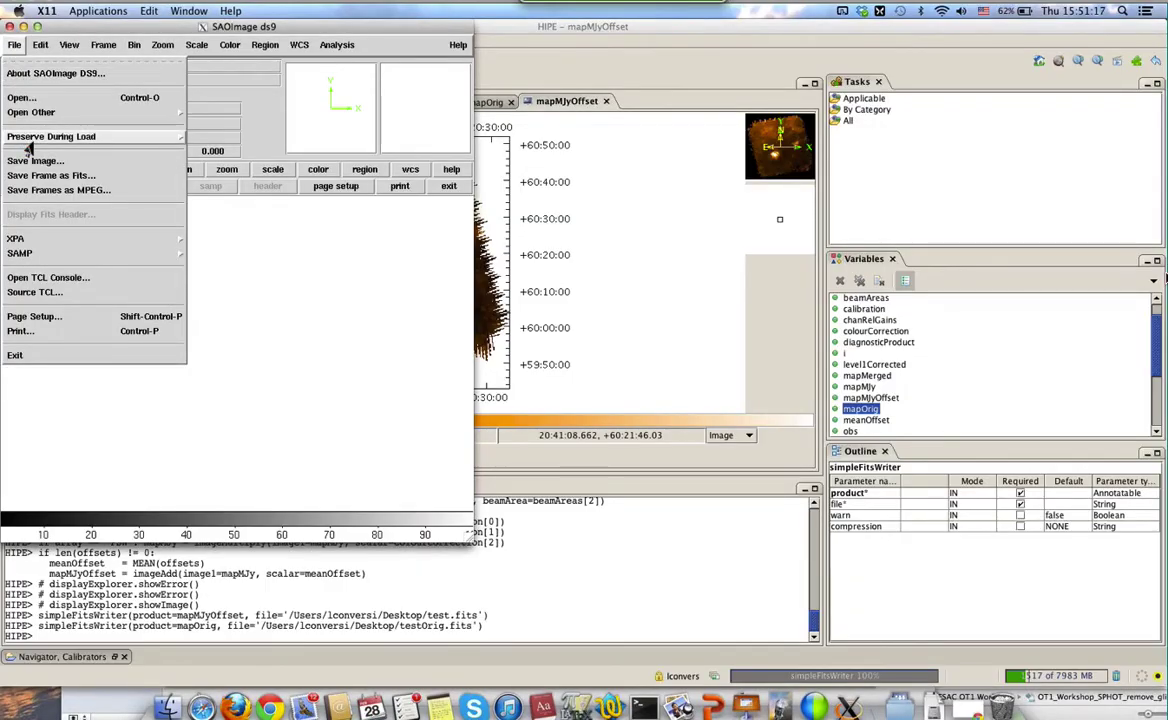
{"action": "mouse_move", "coordinate": [40, 112]}
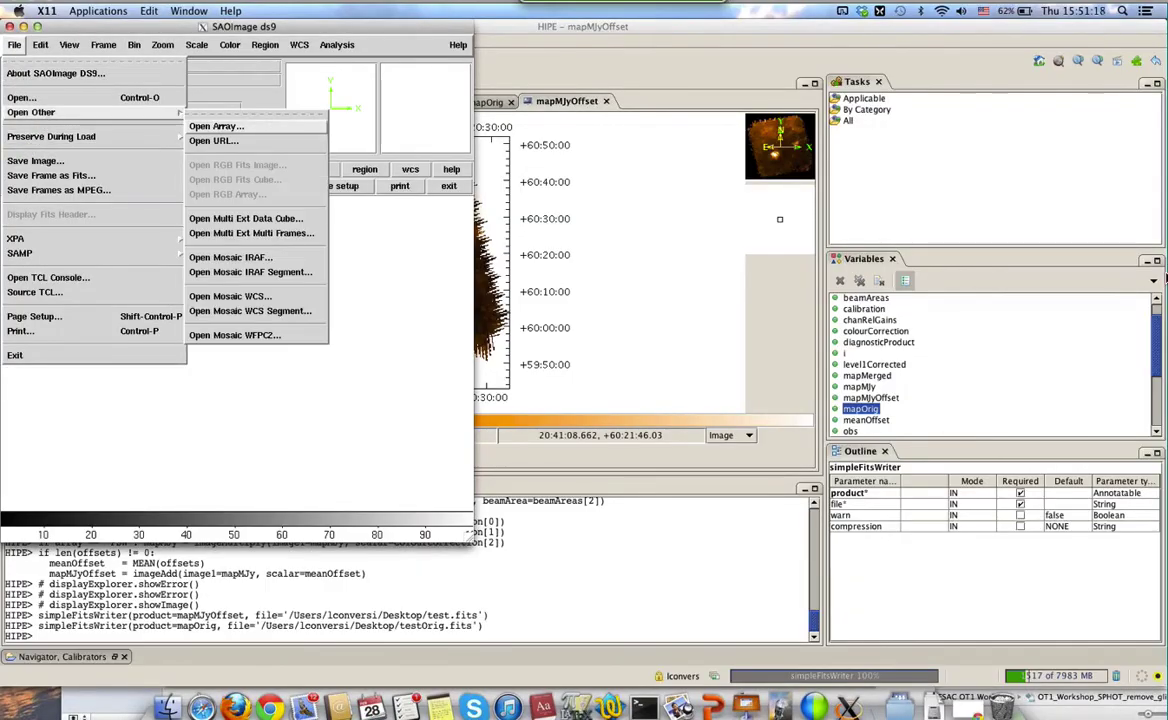
{"action": "left_click", "coordinate": [214, 217]}
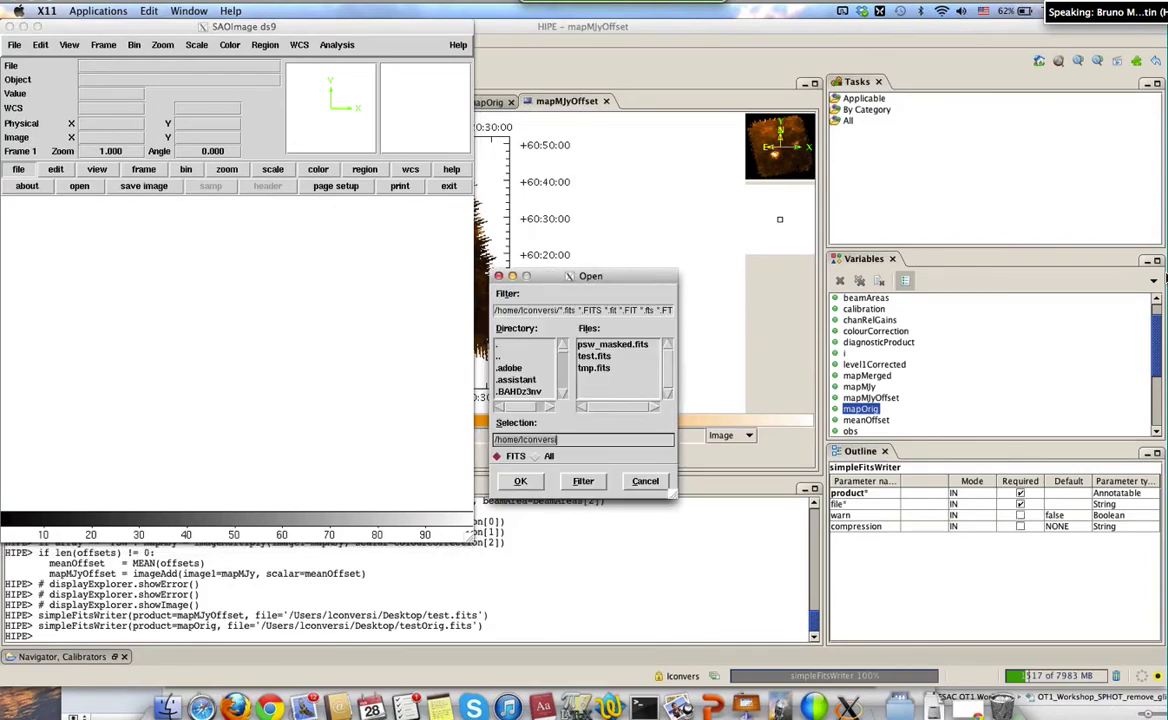
{"action": "left_click", "coordinate": [592, 356]}
{"action": "left_click", "coordinate": [520, 481]}
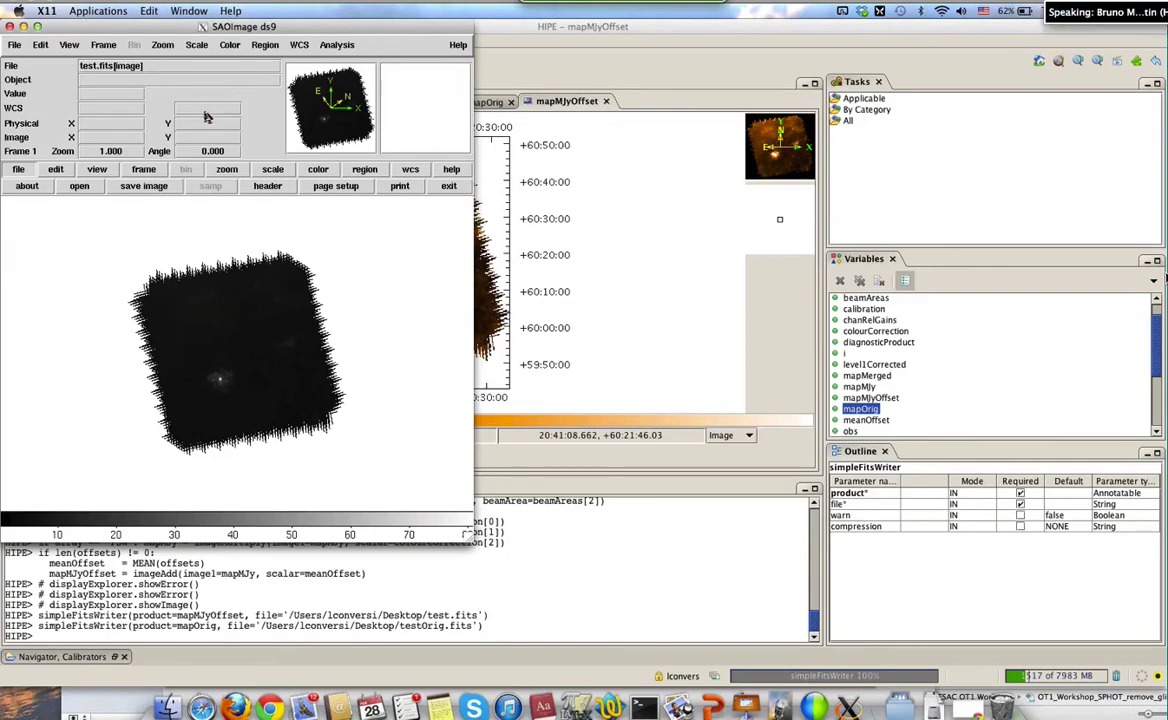
{"action": "left_click", "coordinate": [10, 26]}
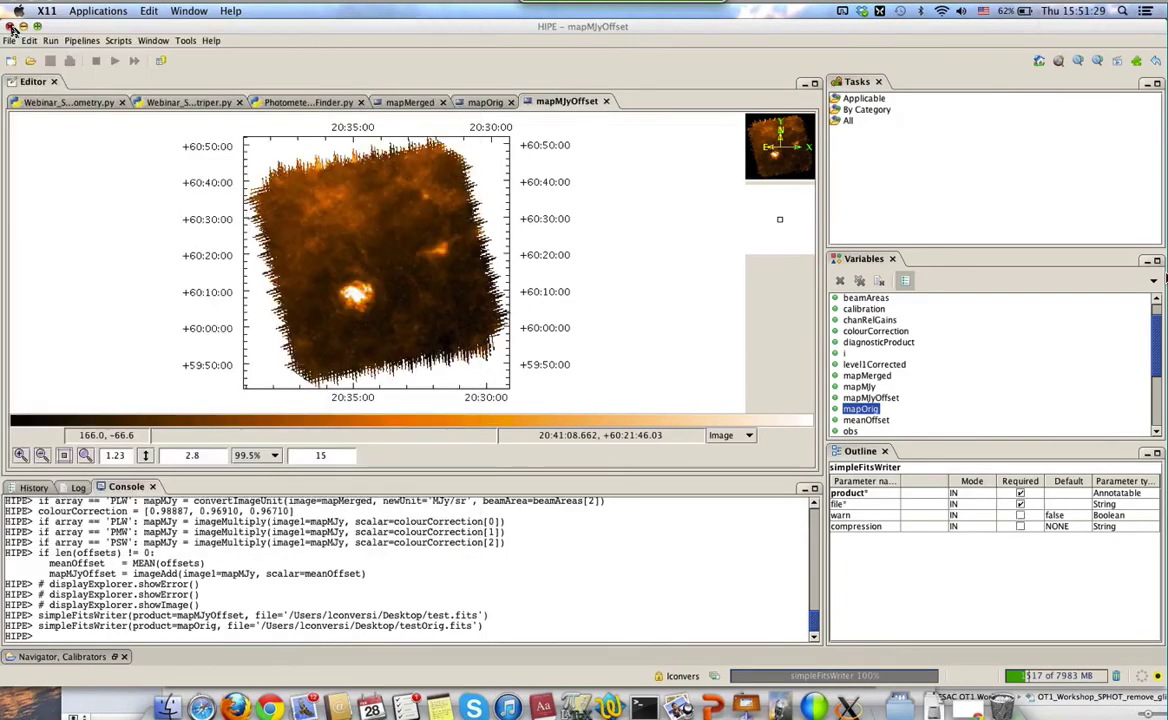
Close the mapMJyOffset, mapOrig, mapMerged and one other map tab in HIPE's editor
{"action": "left_click", "coordinate": [607, 102]}
{"action": "left_click", "coordinate": [607, 102]}
{"action": "left_click", "coordinate": [510, 102]}
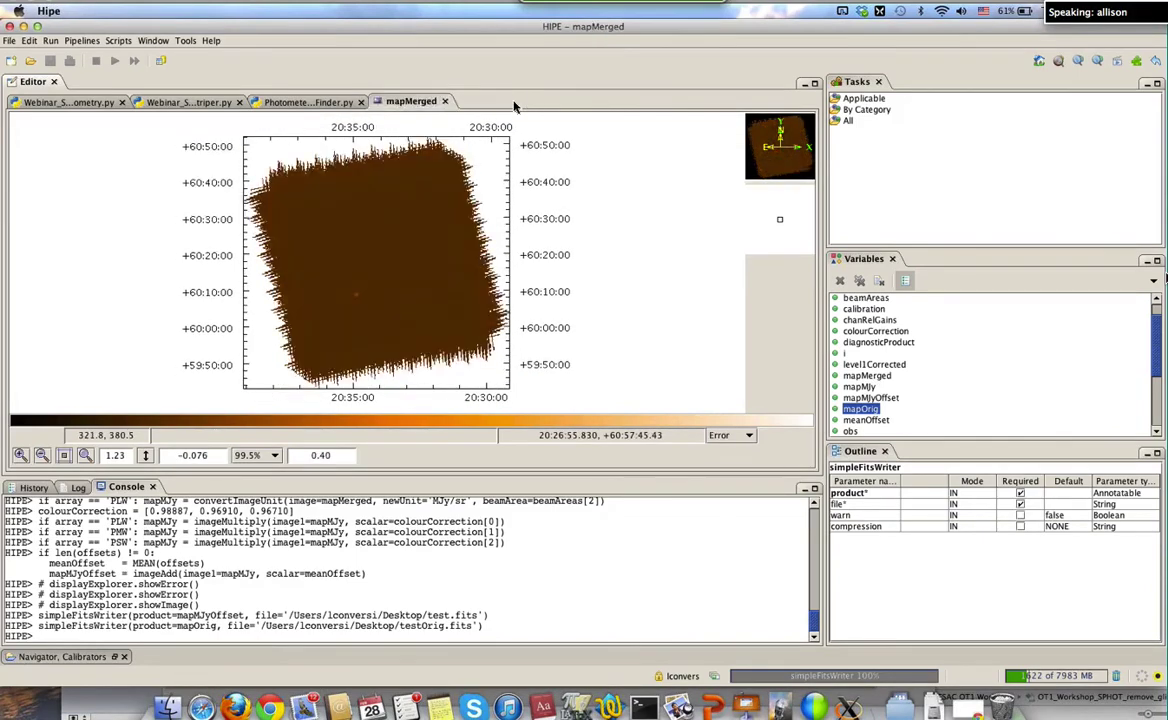
{"action": "left_click", "coordinate": [446, 102]}
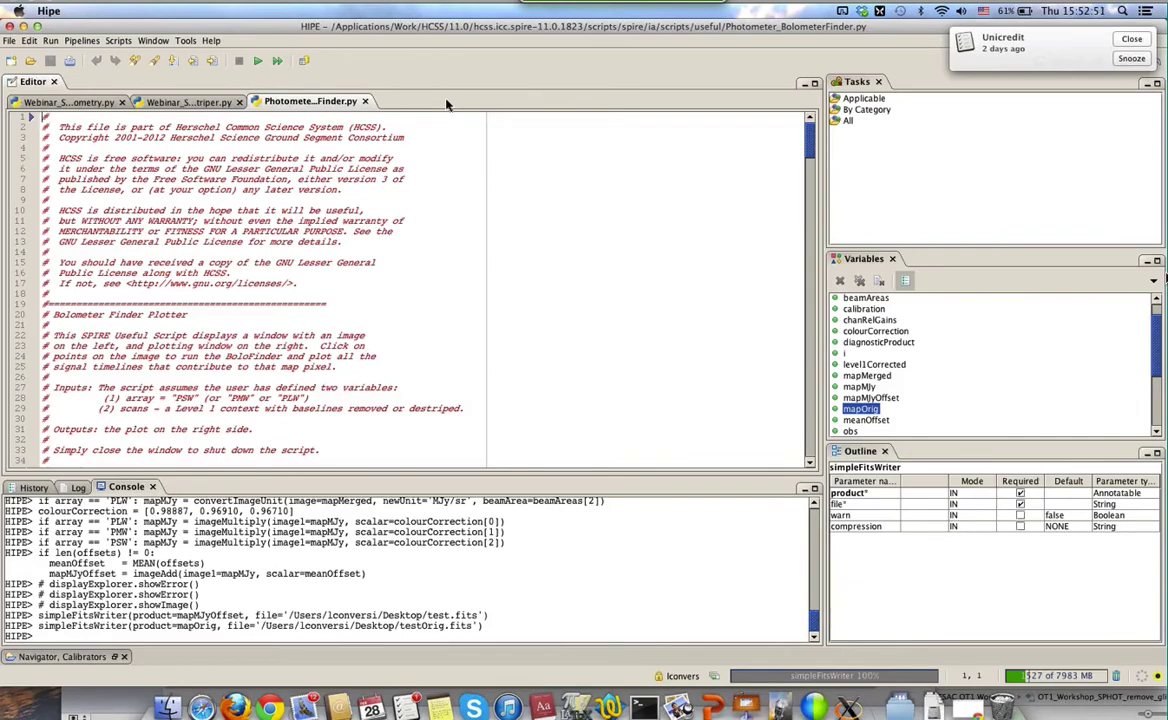
Dismiss the pop-up notification and bring the Webinar_SPHOT_Photometry.py script back into the editor
{"action": "left_click", "coordinate": [1126, 58]}
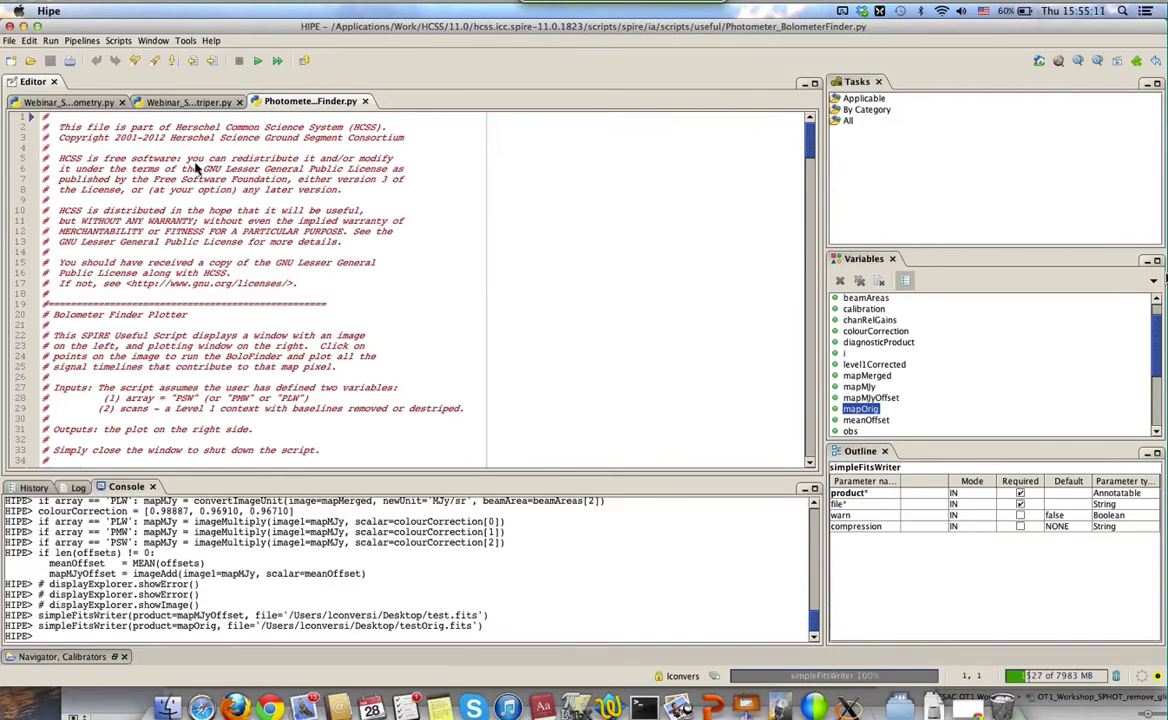
{"action": "left_click", "coordinate": [72, 104]}
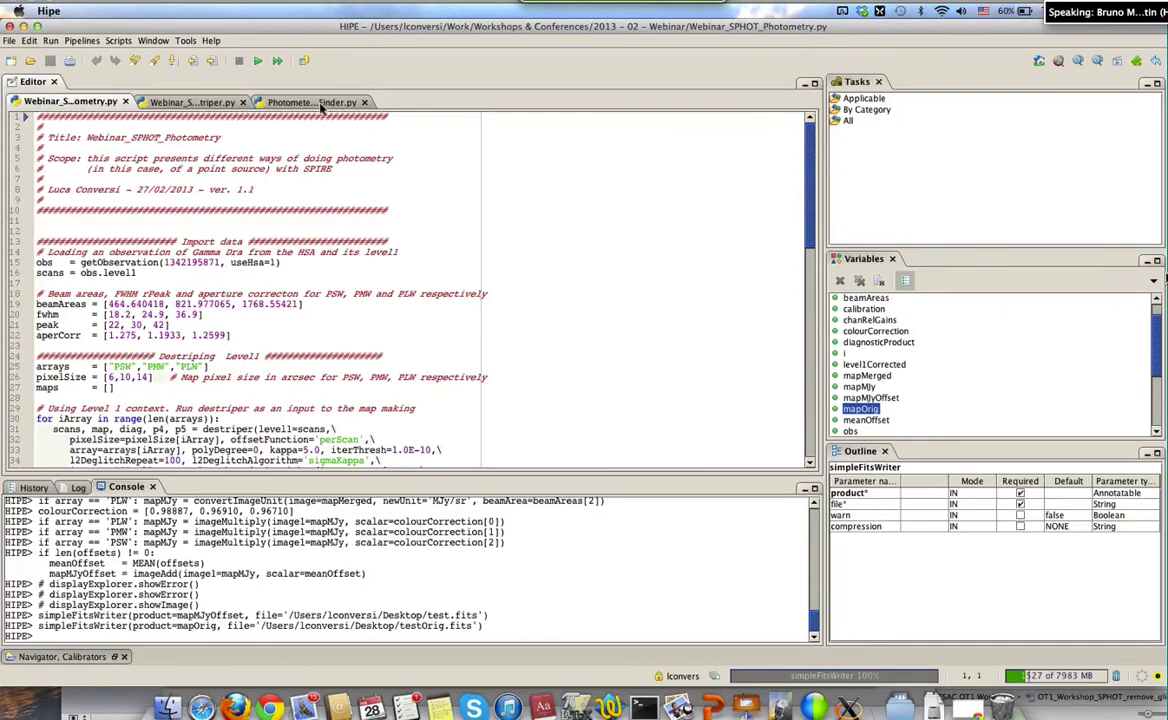
On the Photometer_BolometerFinder.py tab, delete all session variables from the Variables panel, confirming Yes
{"action": "left_click", "coordinate": [318, 104]}
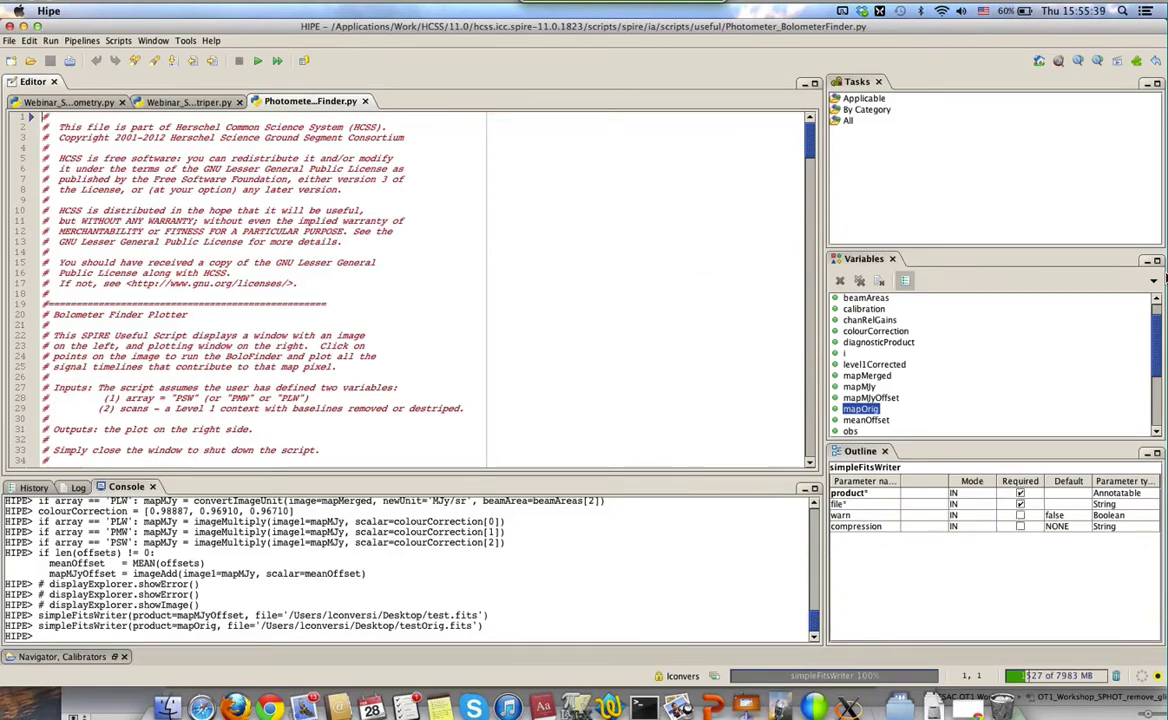
{"action": "left_click", "coordinate": [860, 281]}
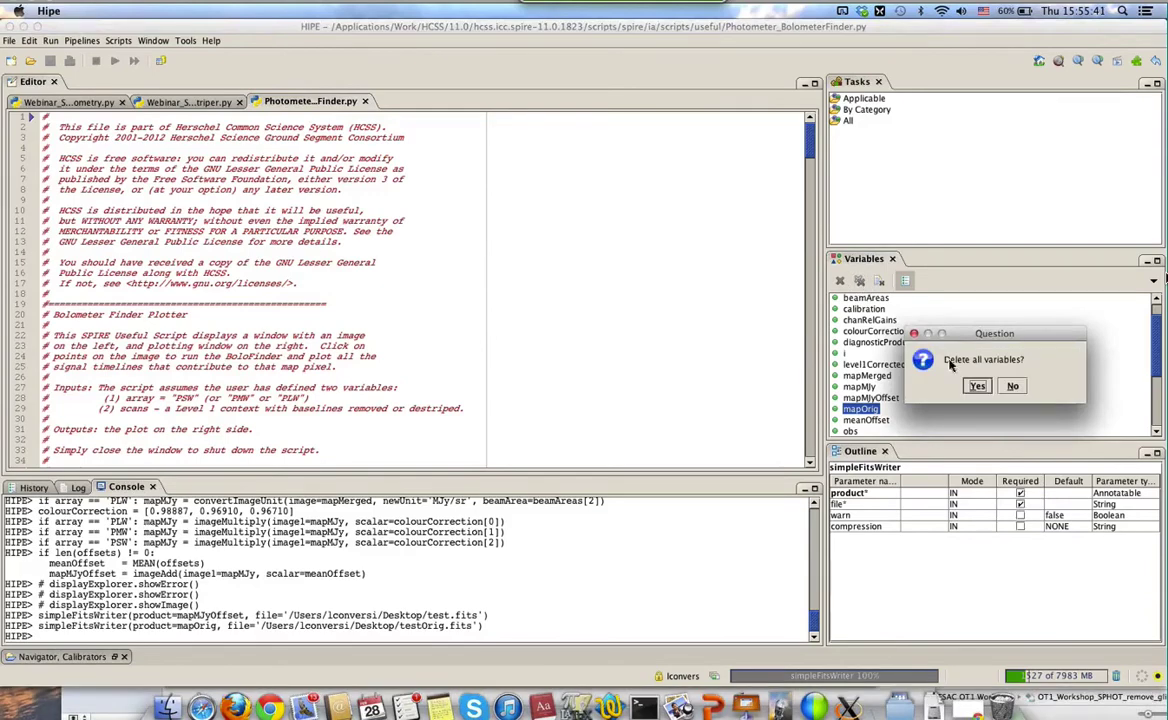
{"action": "left_click", "coordinate": [985, 389]}
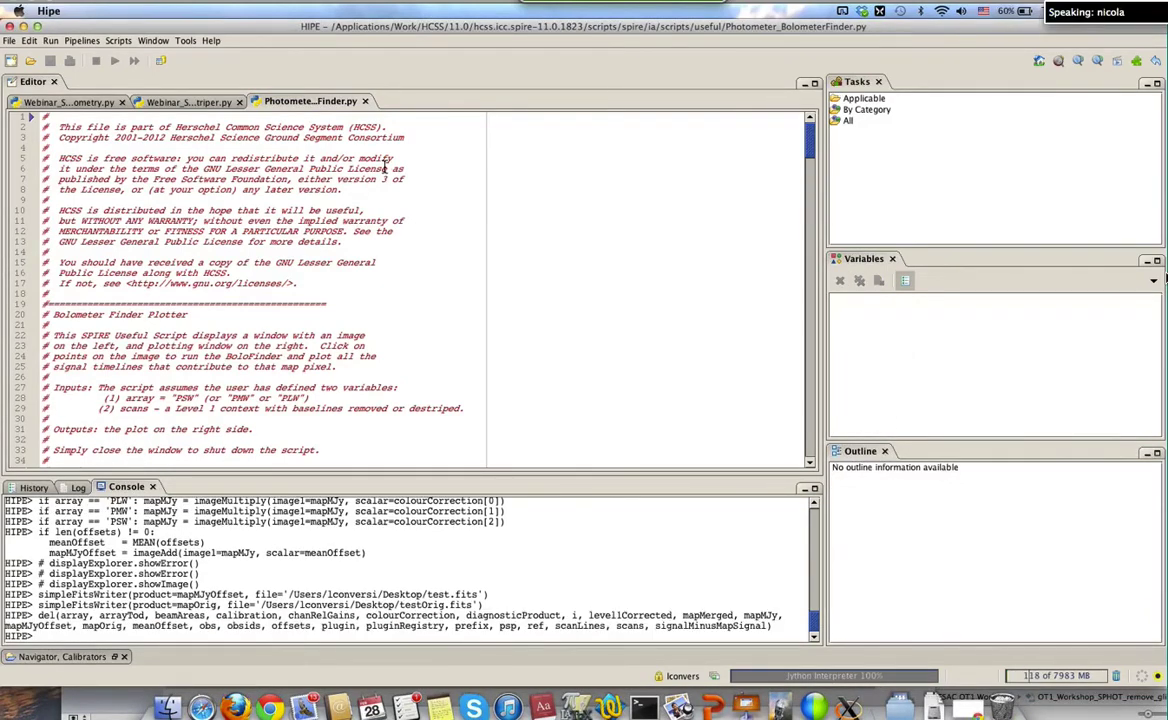
Close the Bolometer Finder script and reopen it from Scripts > SPIRE Useful scripts > Photometer Bolometer Finder
{"action": "left_click", "coordinate": [366, 101]}
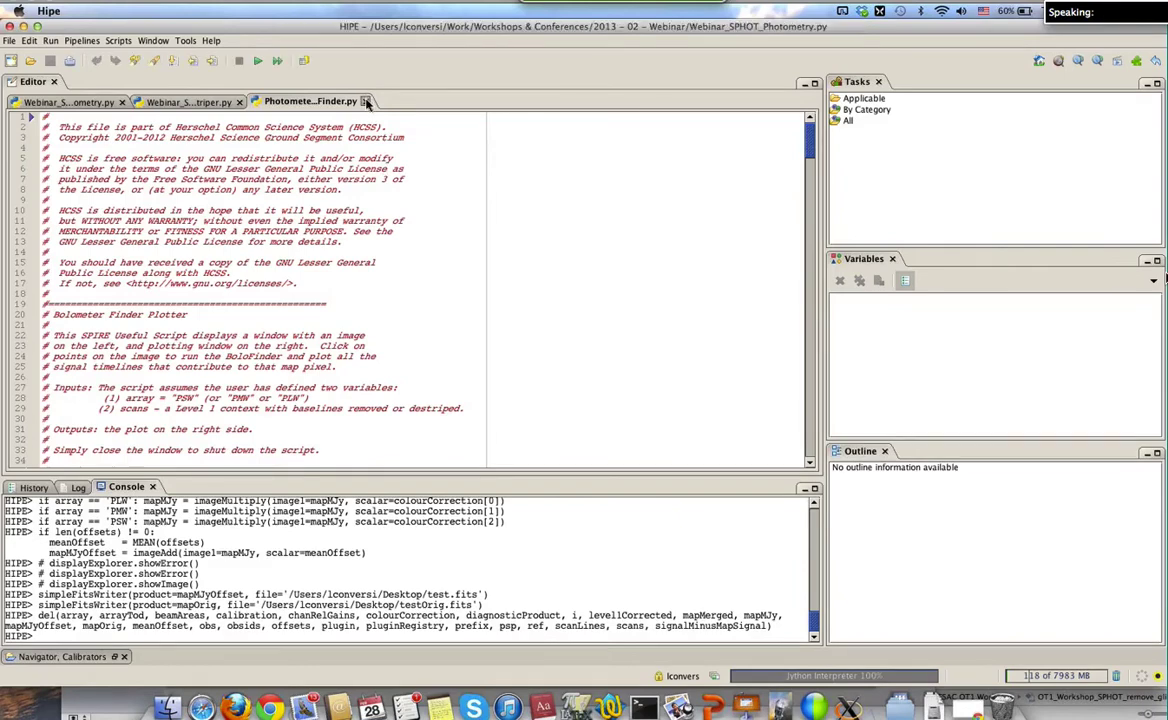
{"action": "left_click", "coordinate": [366, 101]}
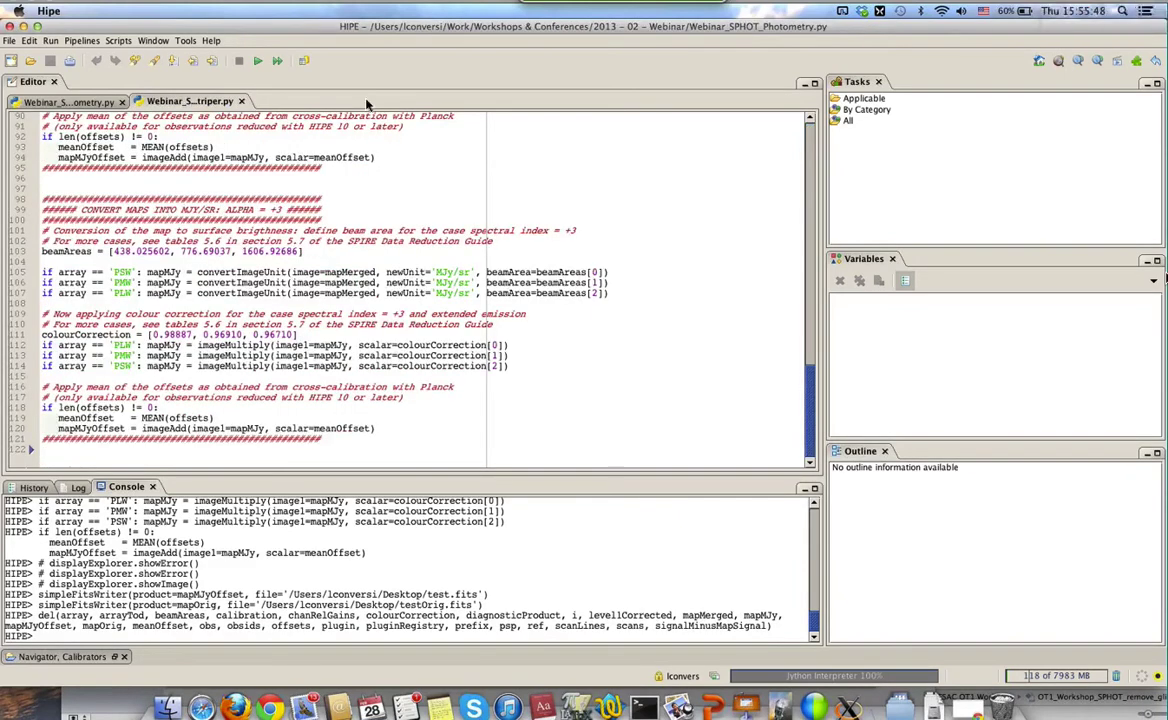
{"action": "left_click", "coordinate": [117, 41]}
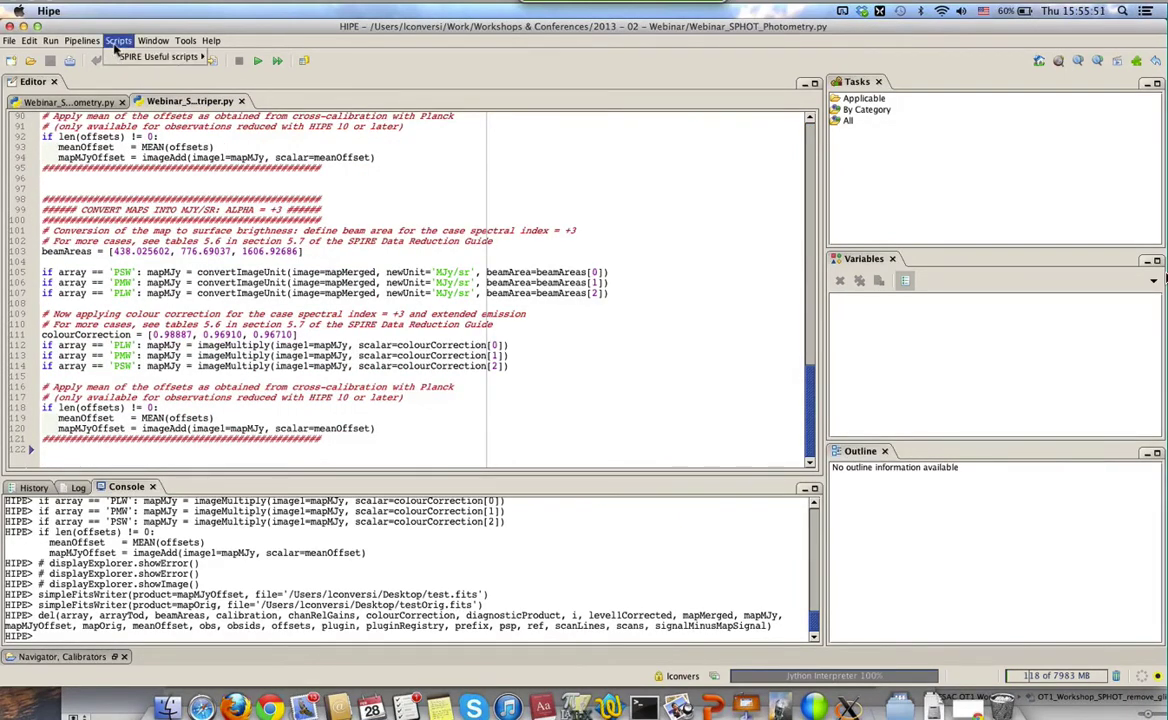
{"action": "mouse_move", "coordinate": [127, 62]}
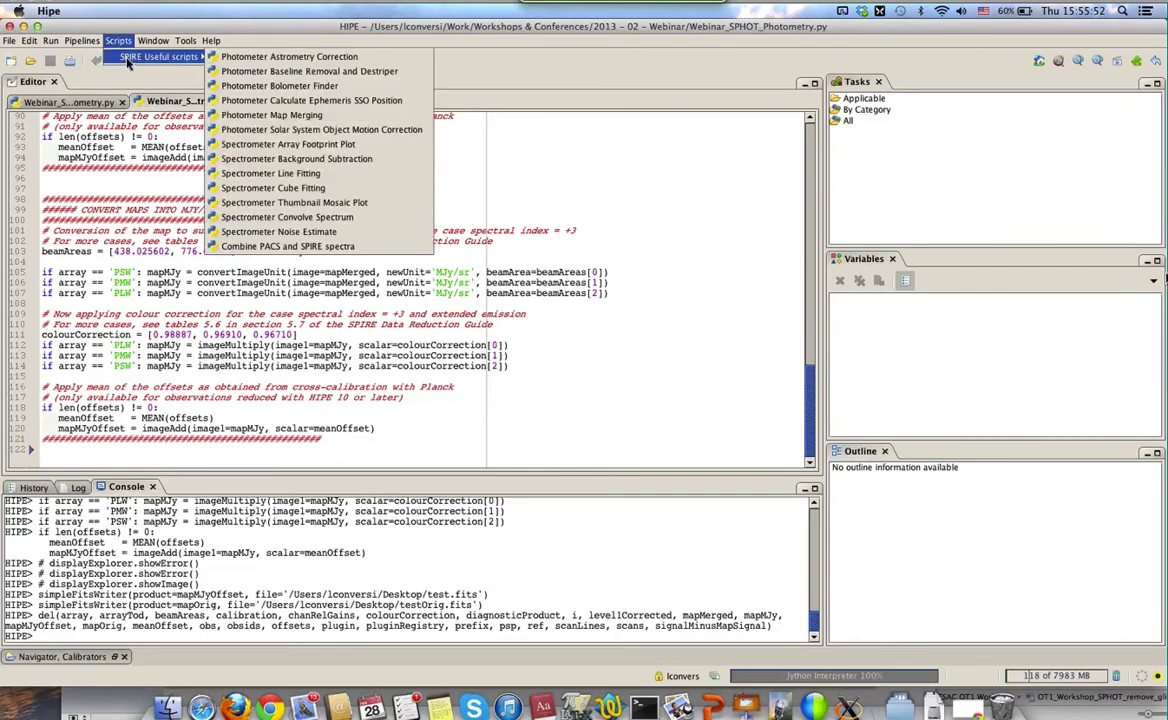
{"action": "left_click", "coordinate": [258, 90]}
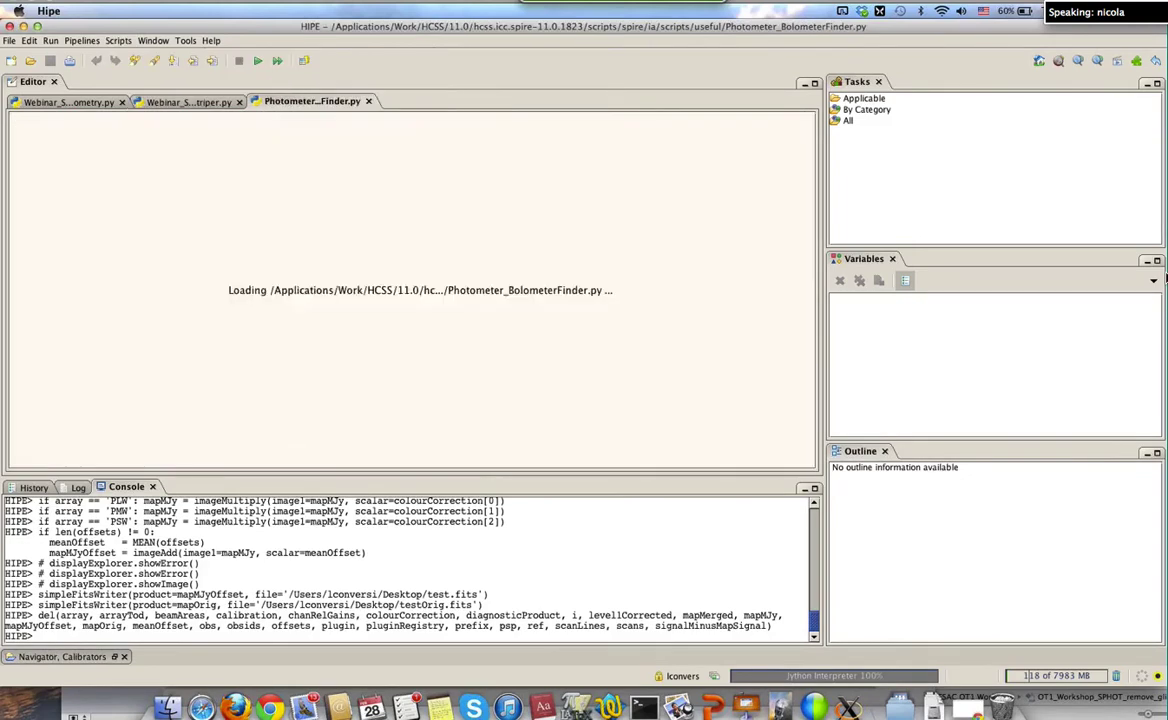
{"action": "scroll", "coordinate": [318, 230], "scroll_direction": "down", "scroll_amount": 10}
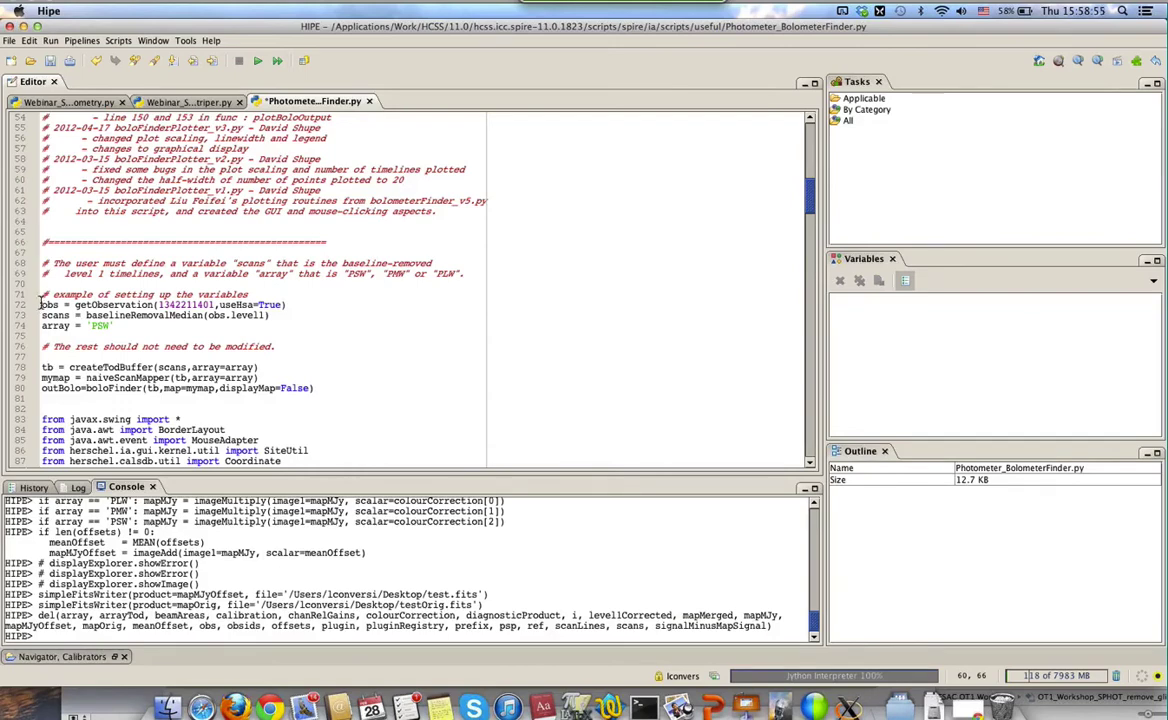
{"action": "left_click_drag", "start_coordinate": [42, 293], "coordinate": [41, 336]}
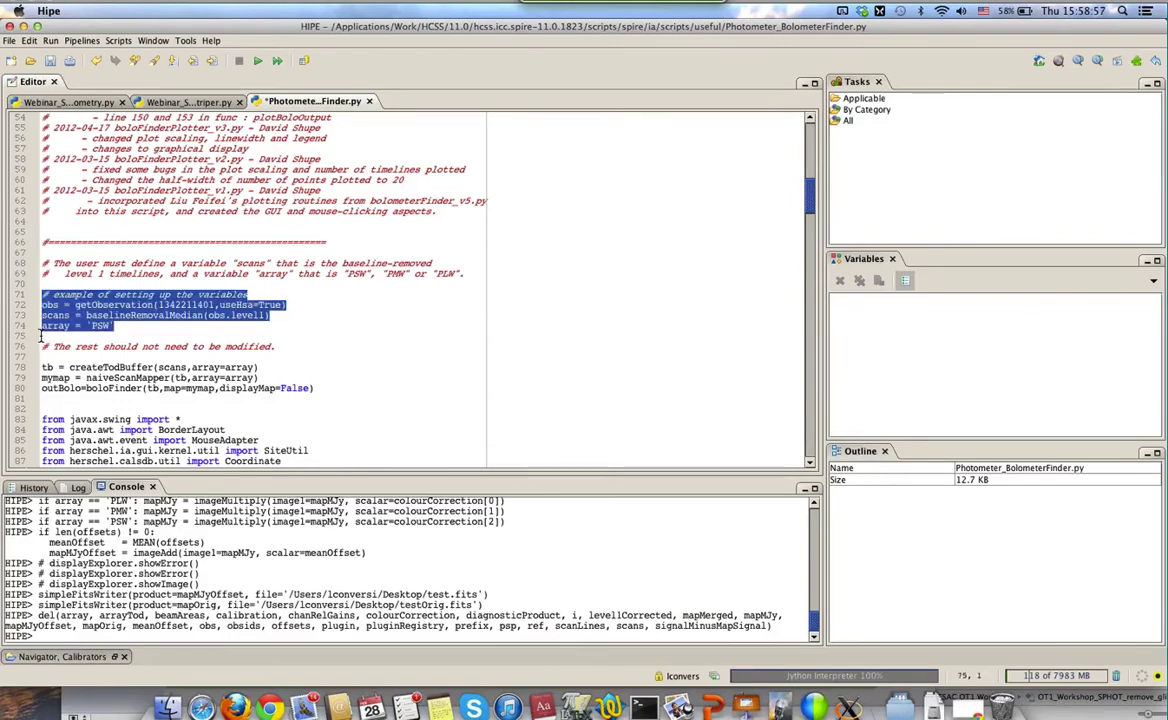
{"action": "left_click", "coordinate": [118, 325]}
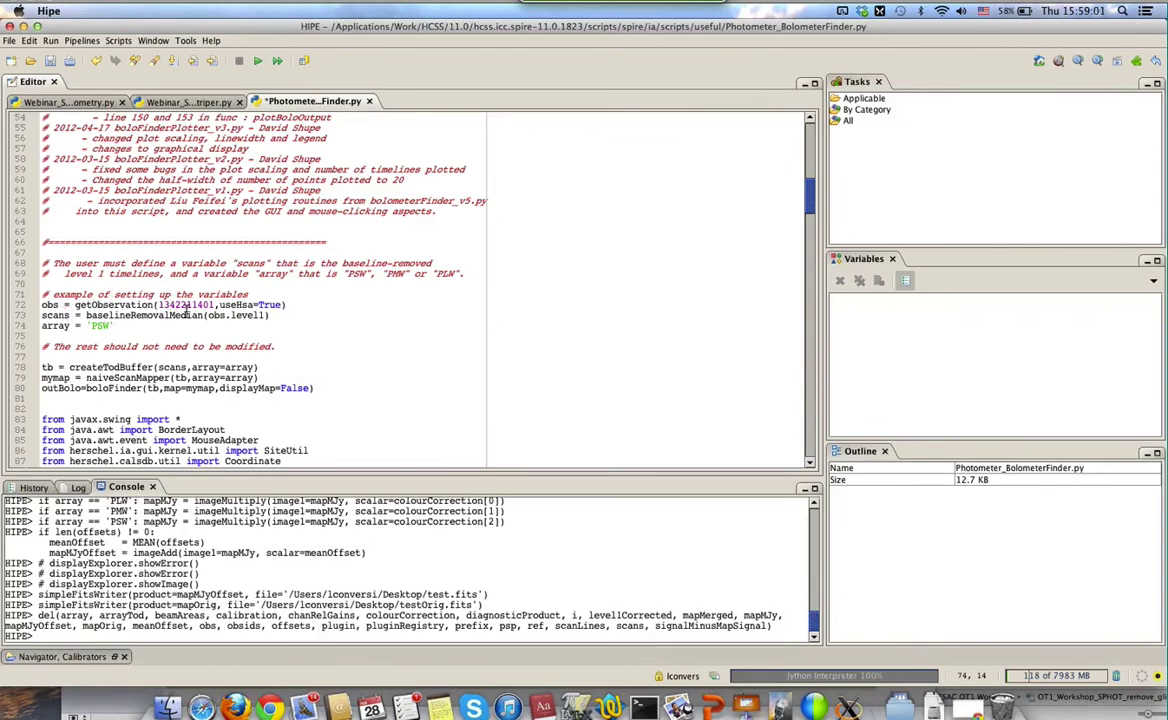
{"action": "double_click", "coordinate": [189, 304]}
{"action": "key", "text": "super+v"}
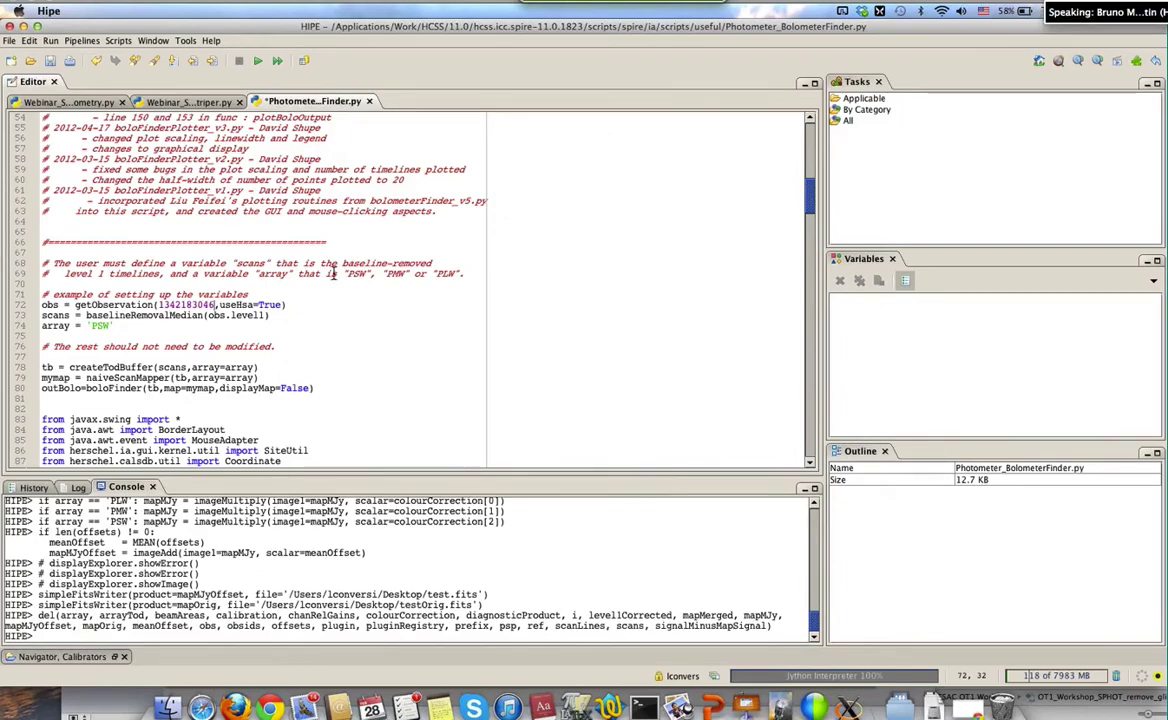
{"action": "left_click", "coordinate": [300, 306]}
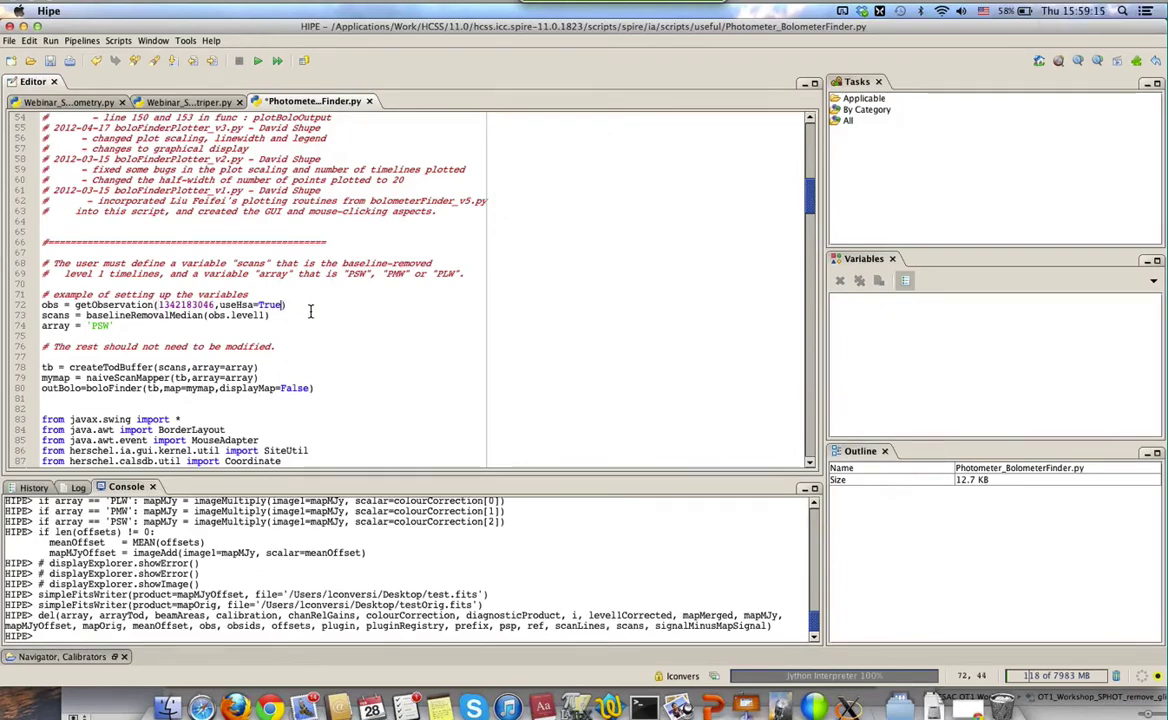
{"action": "type", "text": ",instrument="}
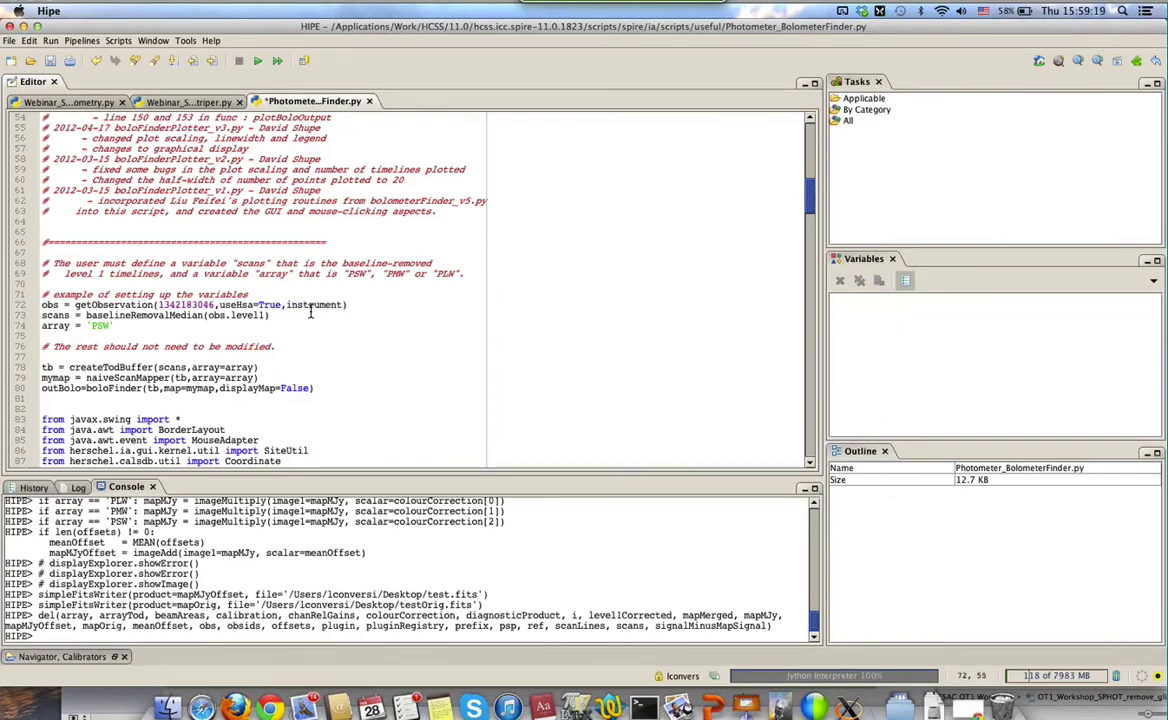
{"action": "type", "text": "'SPIRE'"}
{"action": "key", "text": "End"}
Change the array from 'PSW' to 'PLW' and mark line 72 as the execution start
{"action": "key", "text": "Down"}
{"action": "key", "text": "Down"}
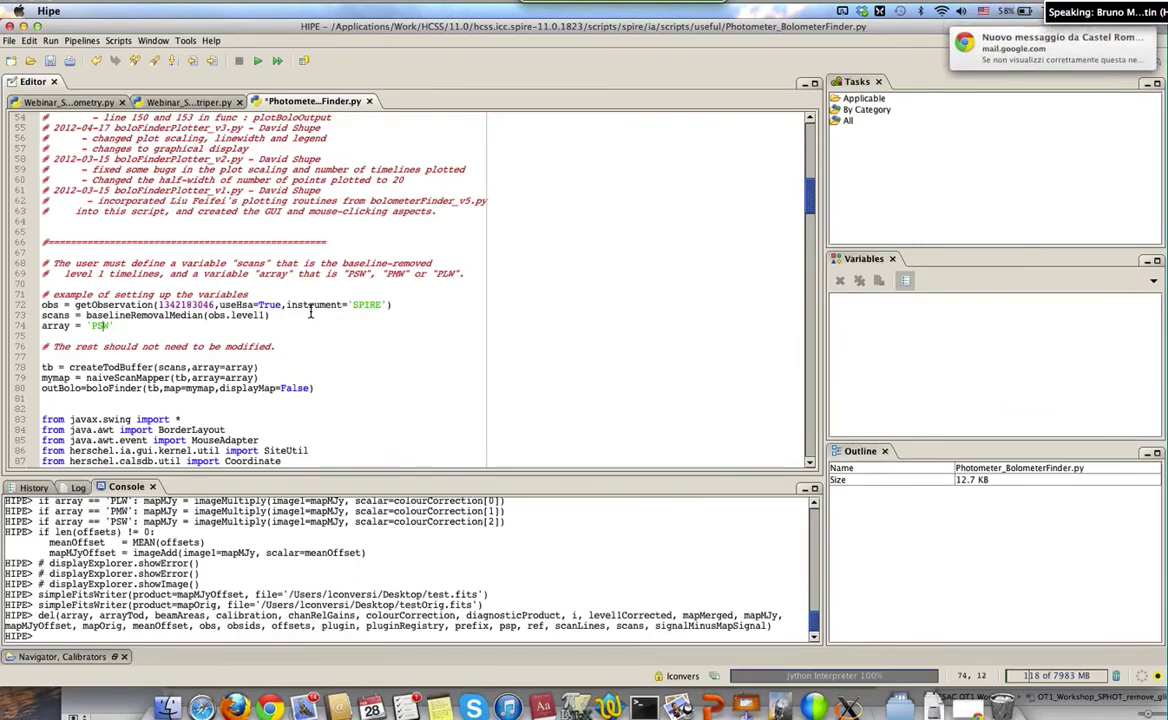
{"action": "key", "text": "BackSpace"}
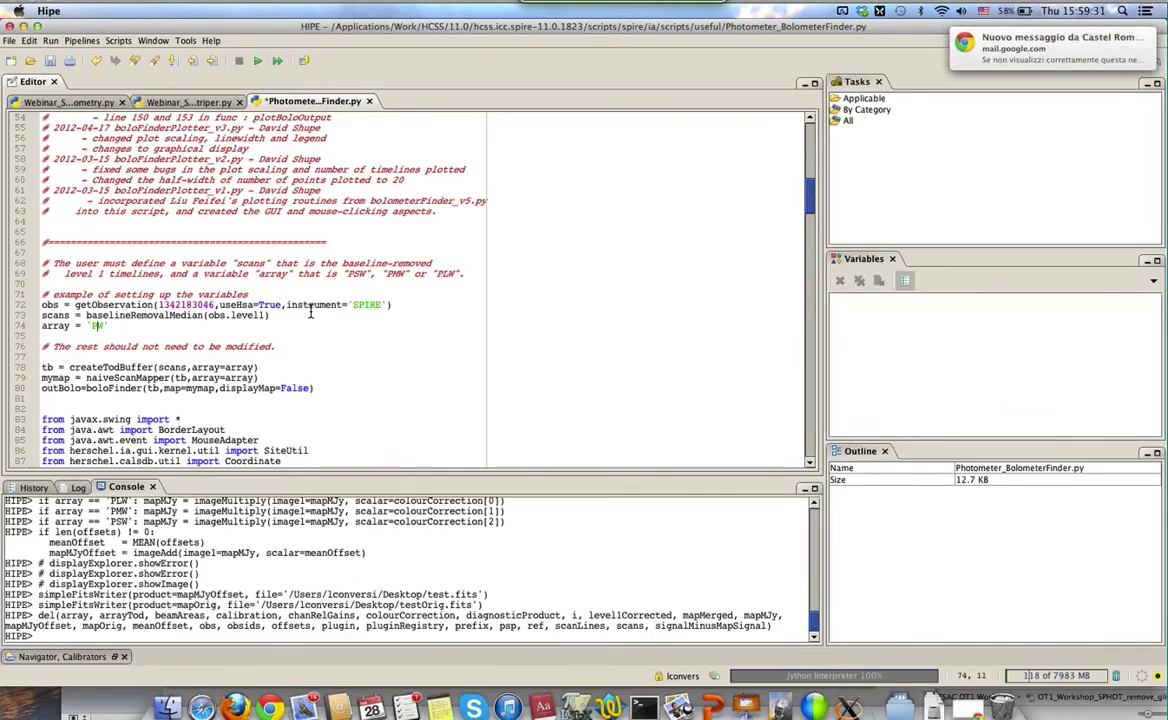
{"action": "type", "text": "L"}
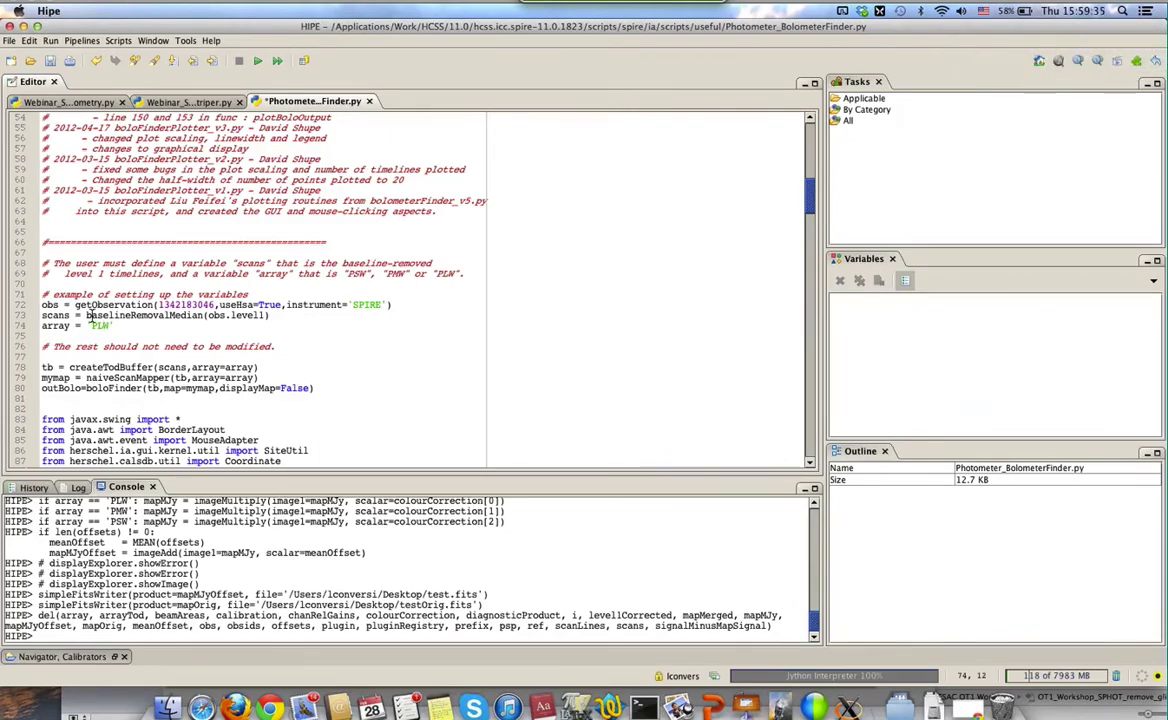
{"action": "left_click", "coordinate": [30, 304]}
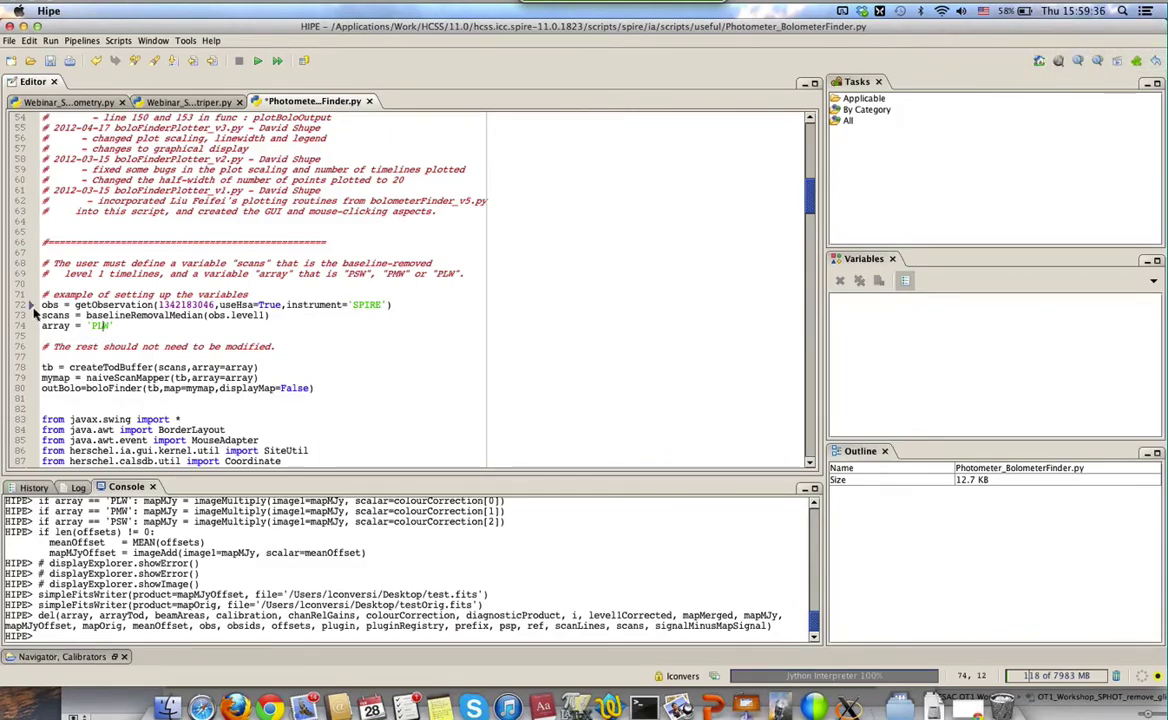
Run the whole Bolometer Finder script and move through the getObservation and baselineRemovalMedian lines while the PLW map loads
{"action": "left_click", "coordinate": [278, 62]}
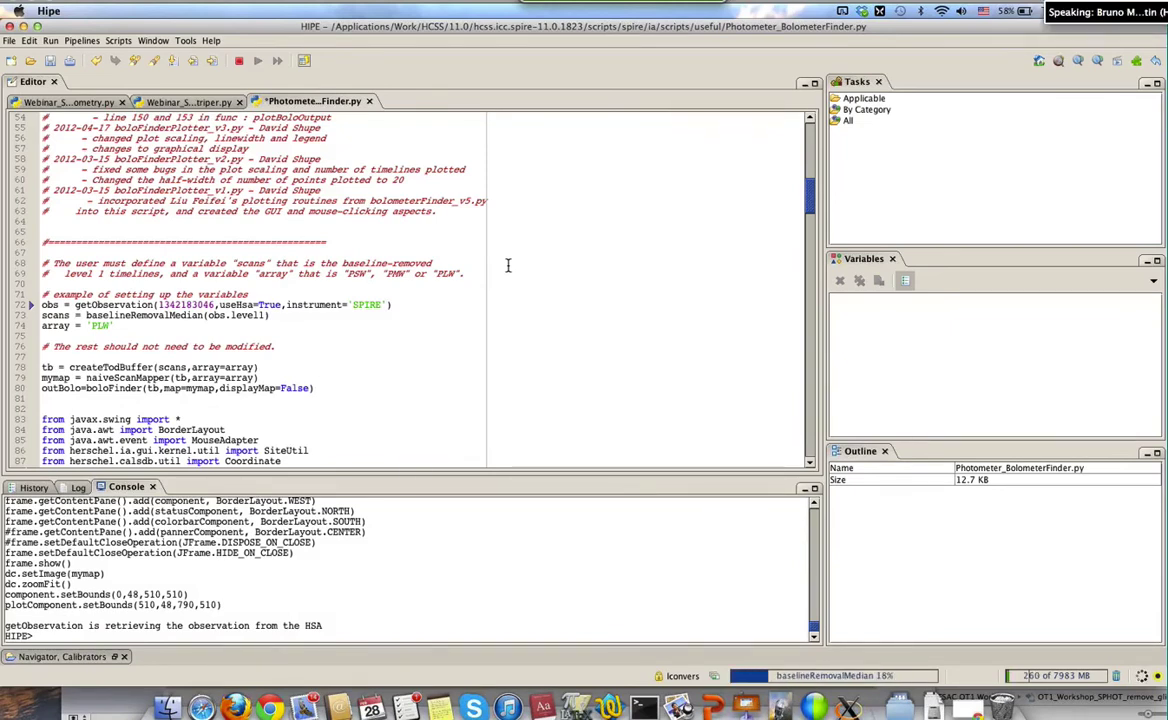
{"action": "left_click", "coordinate": [62, 338]}
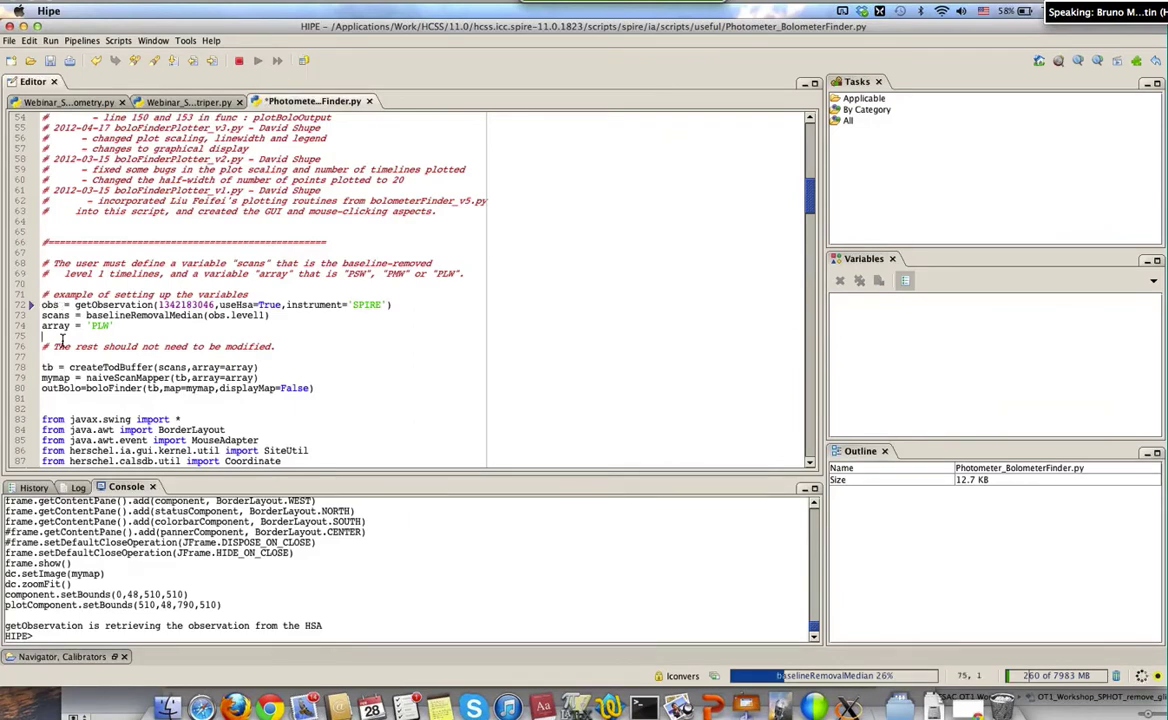
{"action": "key", "text": "Up"}
{"action": "key", "text": "Up"}
{"action": "key", "text": "Up"}
{"action": "key", "text": "Right"}
{"action": "key", "text": "Right"}
{"action": "key", "text": "Right"}
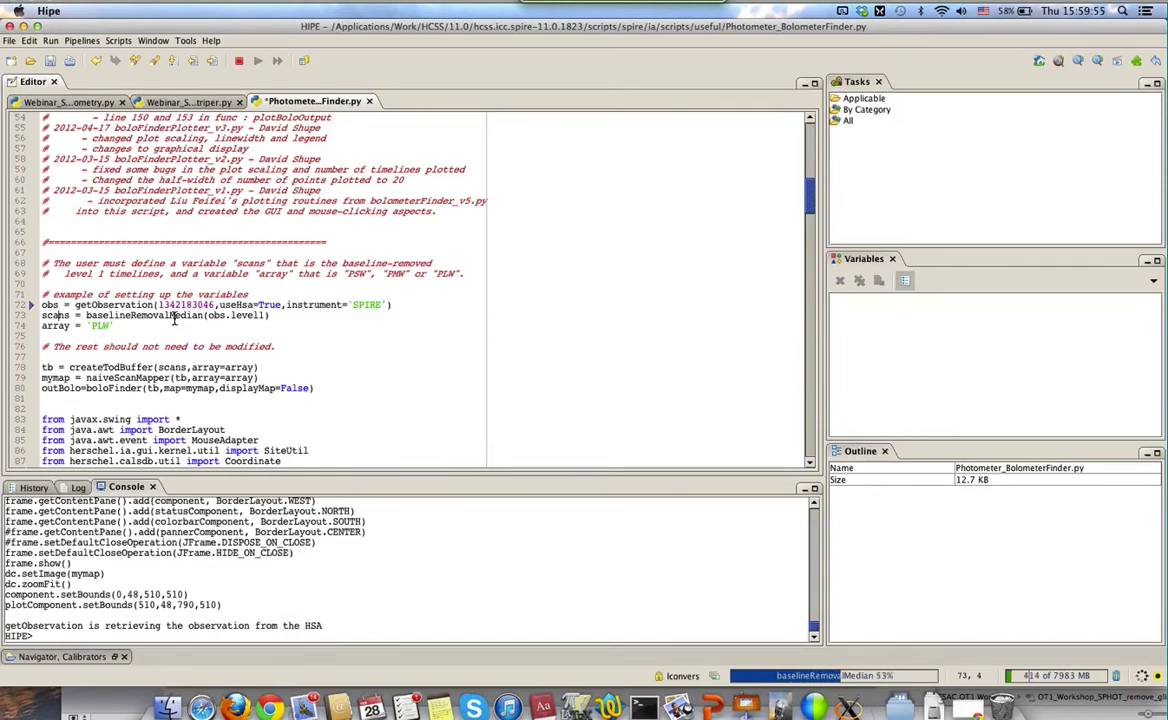
{"action": "left_click", "coordinate": [173, 317]}
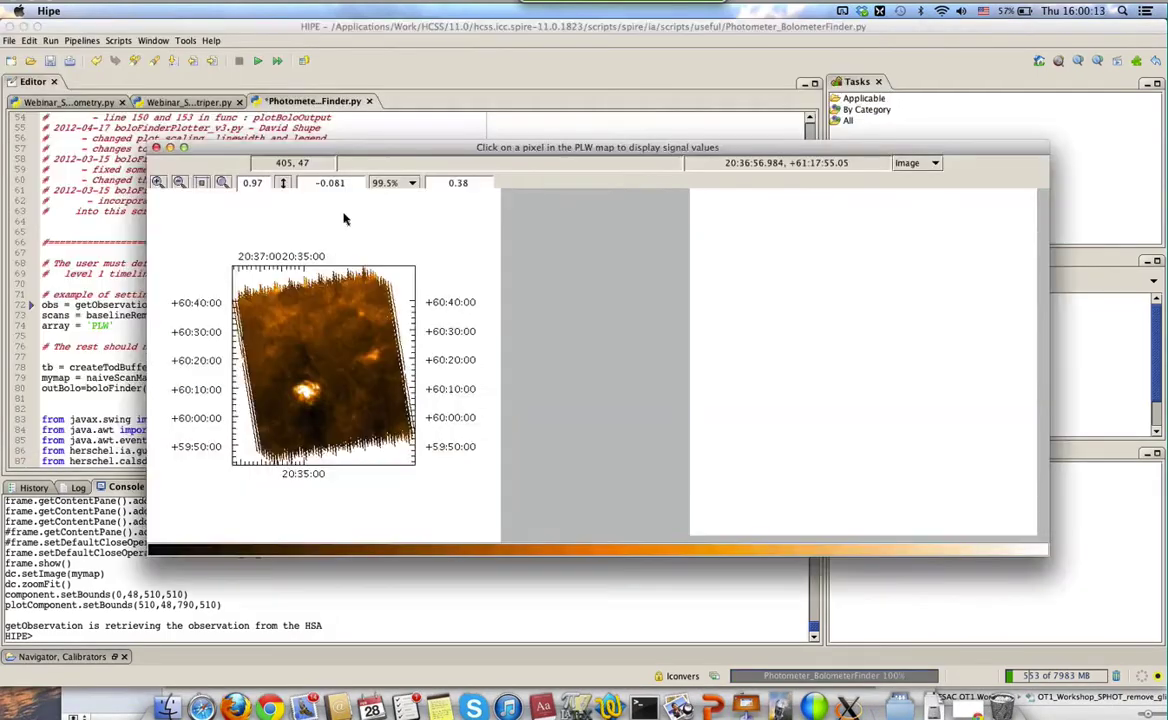
Reposition the PLW map window, zoom in, and pan so the bright source sits near the top
{"action": "left_click_drag", "start_coordinate": [343, 218], "coordinate": [694, 259]}
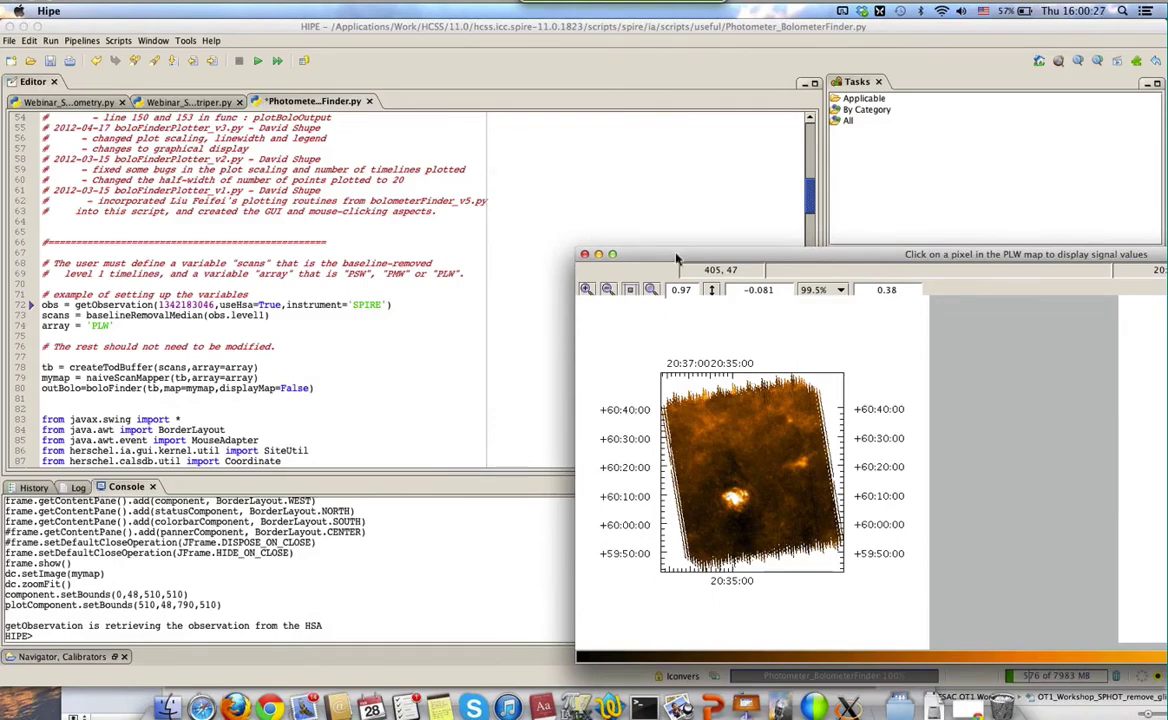
{"action": "left_click_drag", "start_coordinate": [643, 250], "coordinate": [171, 61]}
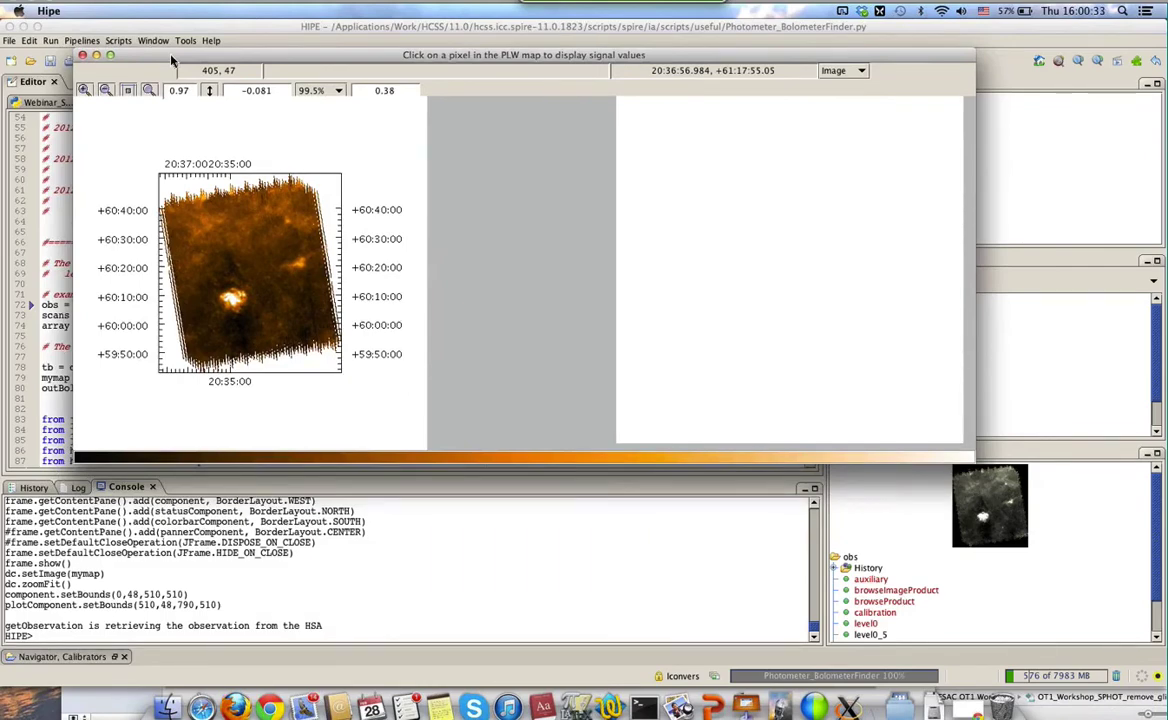
{"action": "left_click", "coordinate": [84, 92]}
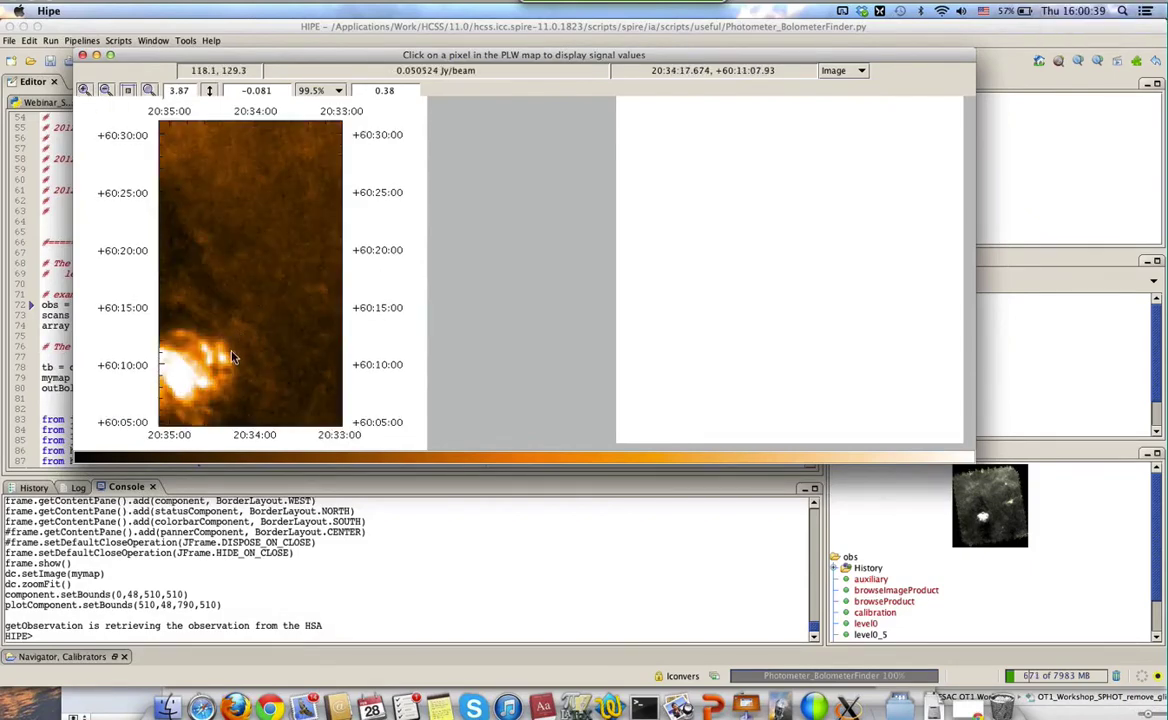
{"action": "left_click_drag", "start_coordinate": [232, 357], "coordinate": [266, 250]}
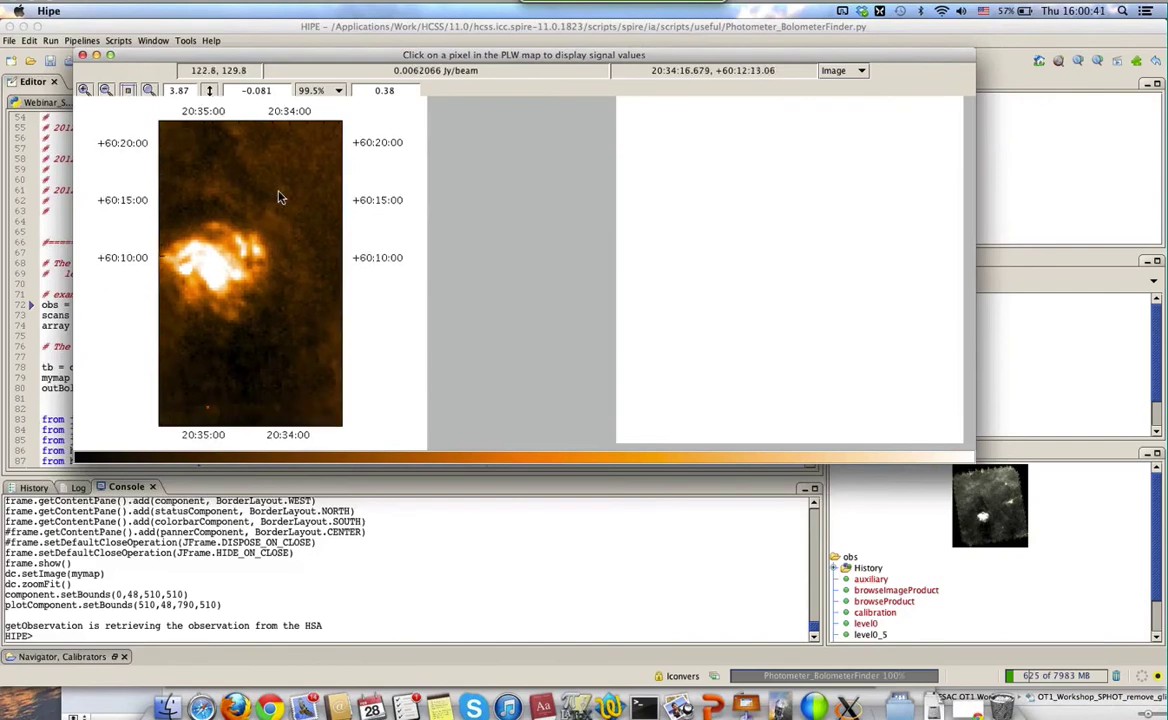
{"action": "left_click_drag", "start_coordinate": [280, 197], "coordinate": [267, 146]}
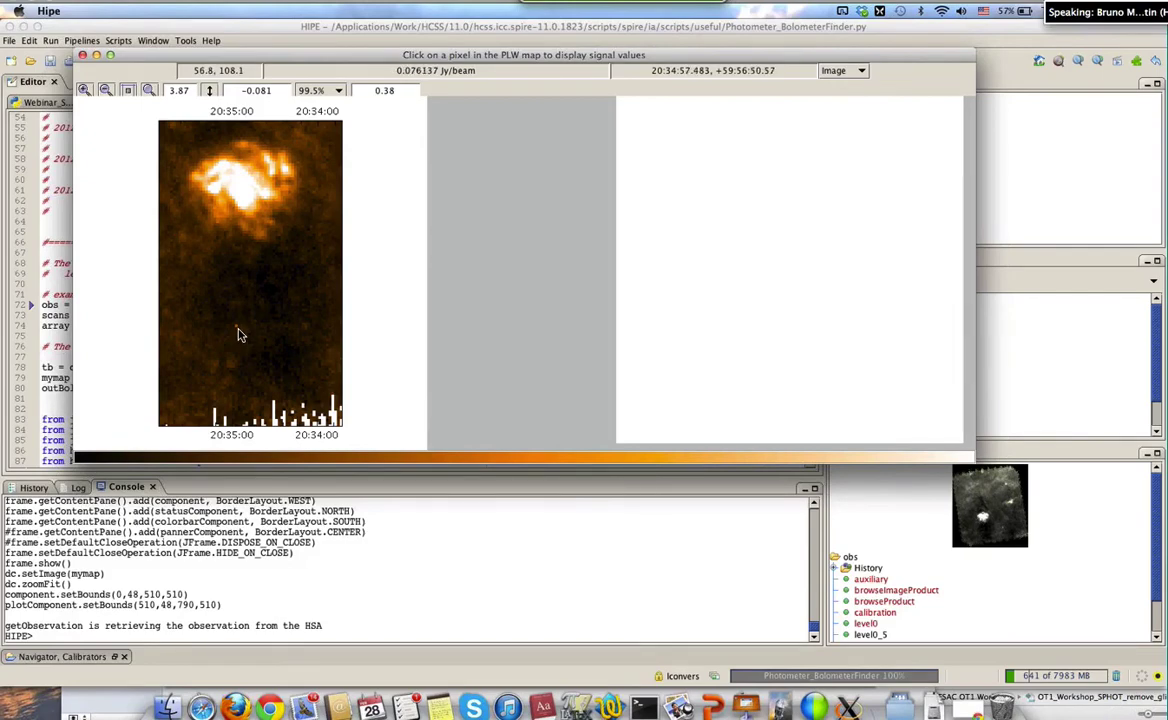
Plot the pixel below the source, zoom and pan further, then plot the bright pixel at x=108, y=57
{"action": "left_click", "coordinate": [238, 335]}
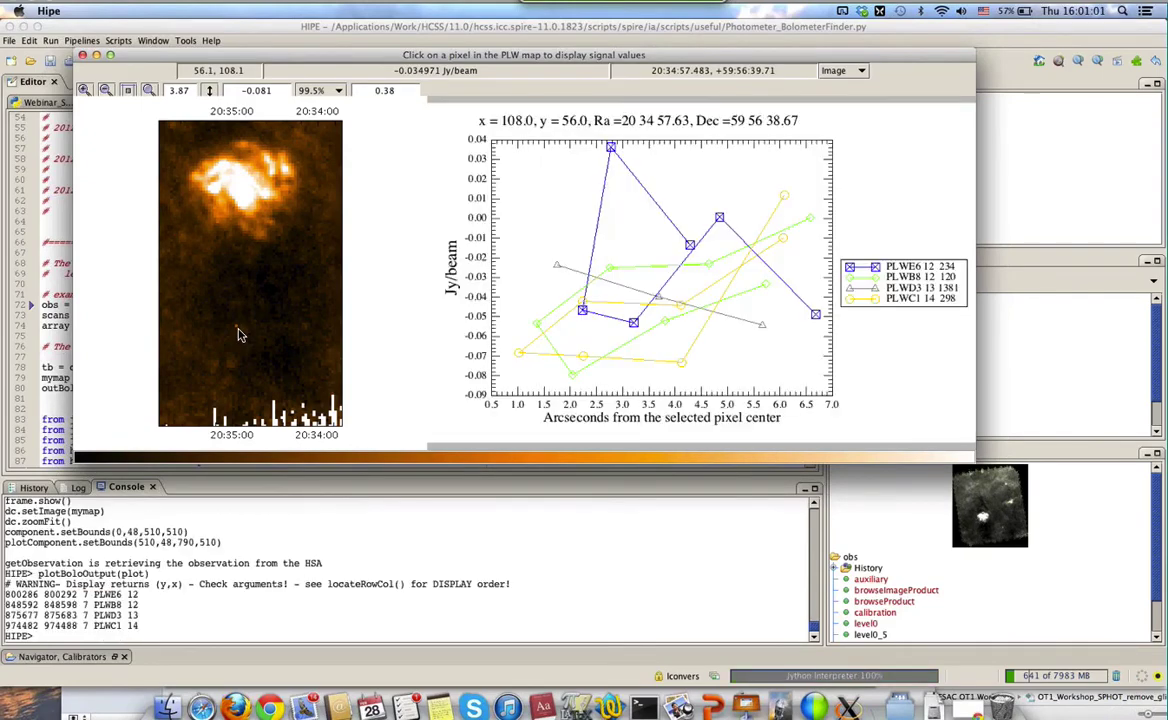
{"action": "scroll", "coordinate": [215, 186], "scroll_direction": "up", "scroll_amount": 2}
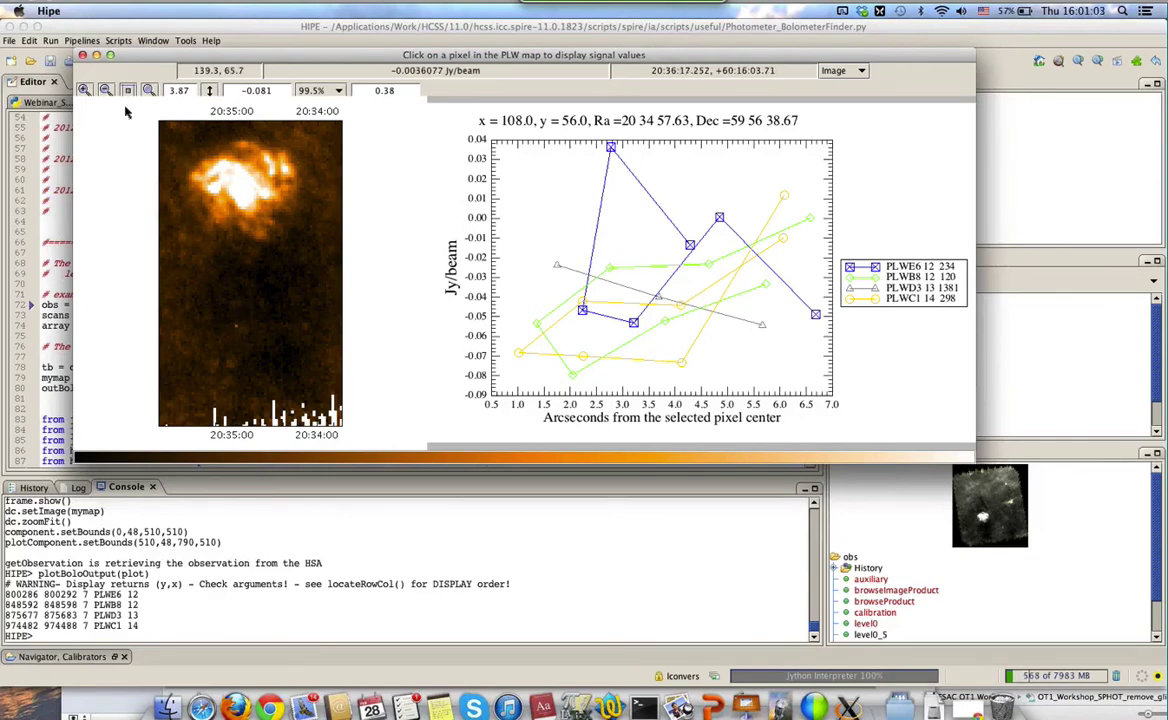
{"action": "left_click_drag", "start_coordinate": [213, 188], "coordinate": [270, 175]}
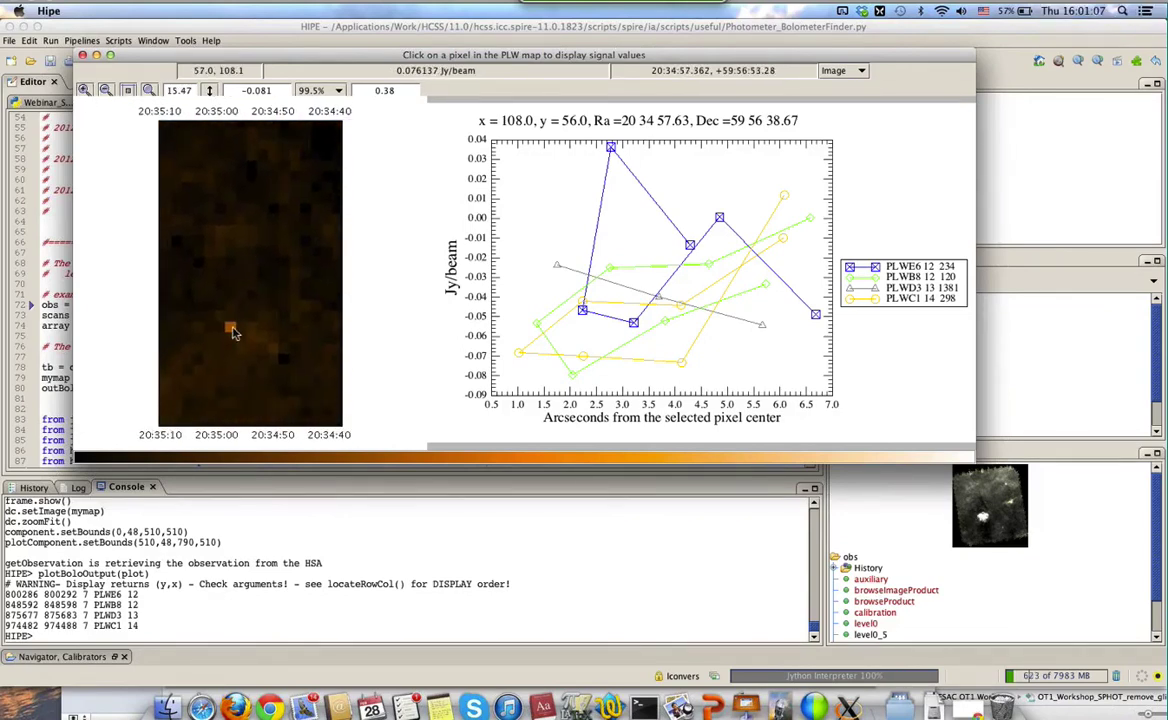
{"action": "left_click", "coordinate": [231, 331]}
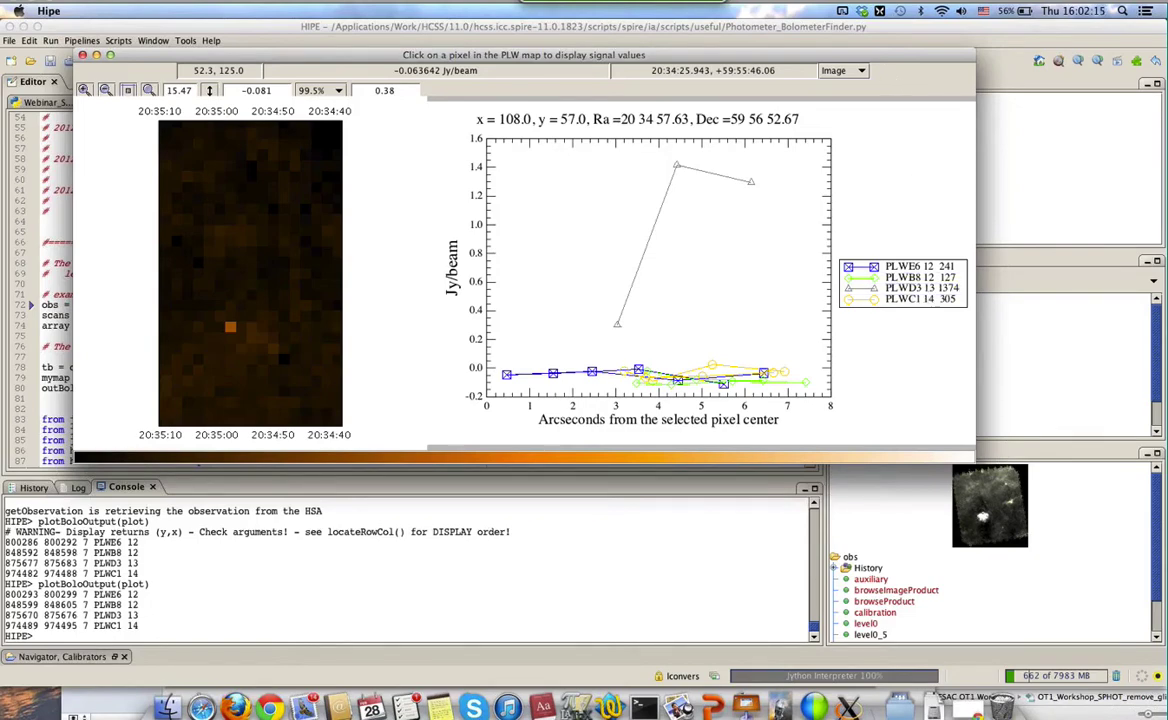
Close the PLW map window and open the obs variable with Open With > Level1 SpireMaskEditor
{"action": "key", "text": "super+w"}
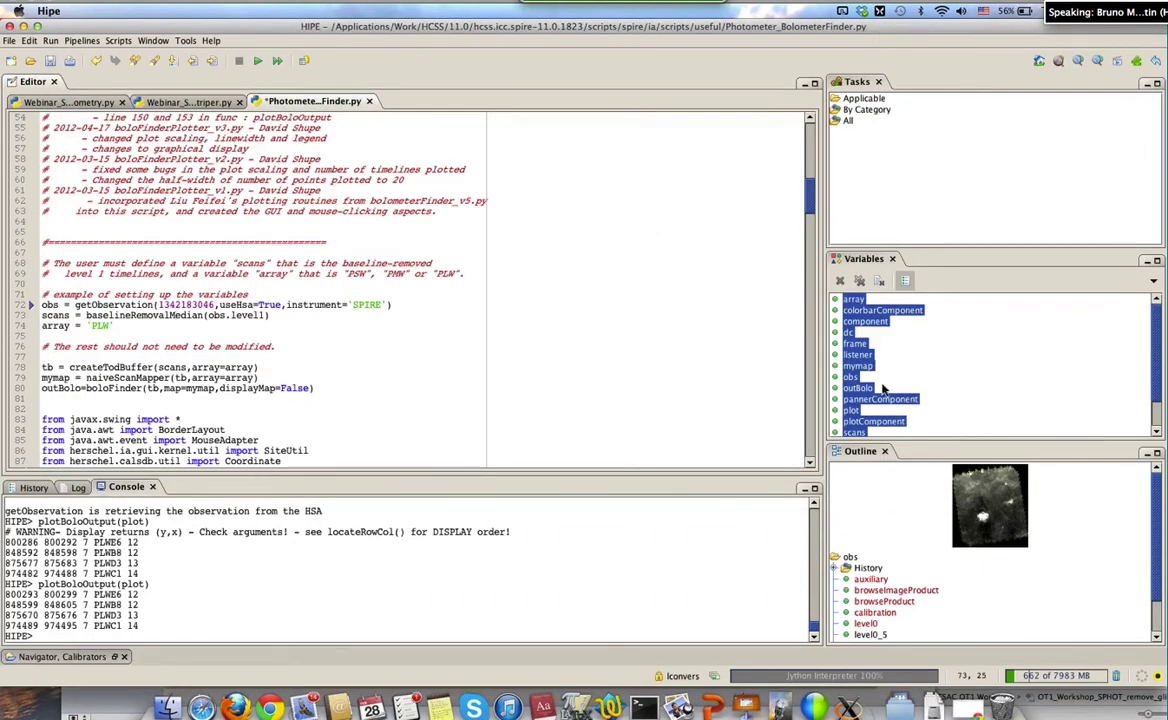
{"action": "left_click", "coordinate": [850, 377]}
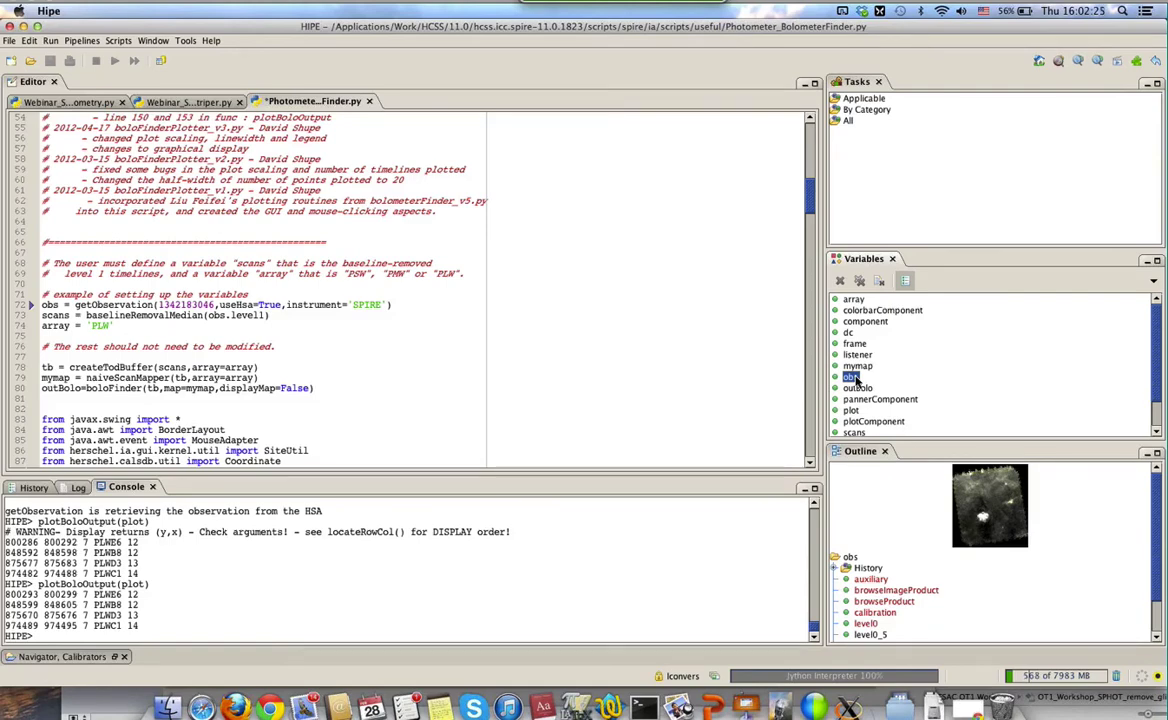
{"action": "right_click", "coordinate": [855, 379]}
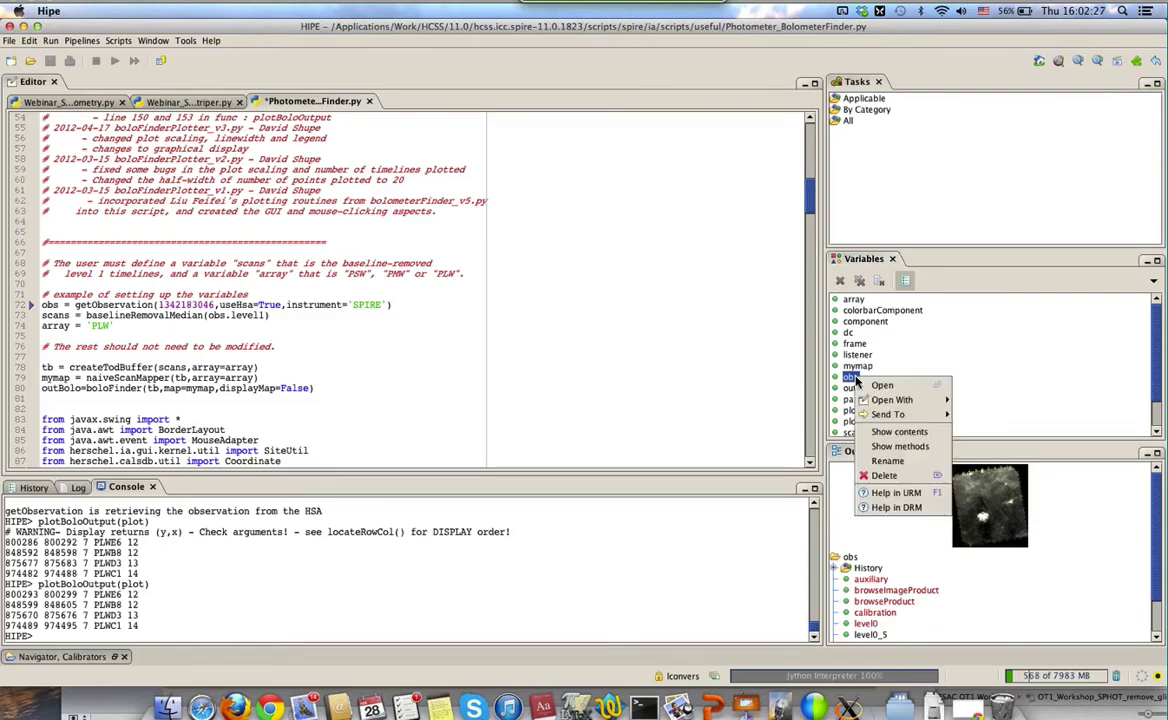
{"action": "mouse_move", "coordinate": [910, 404]}
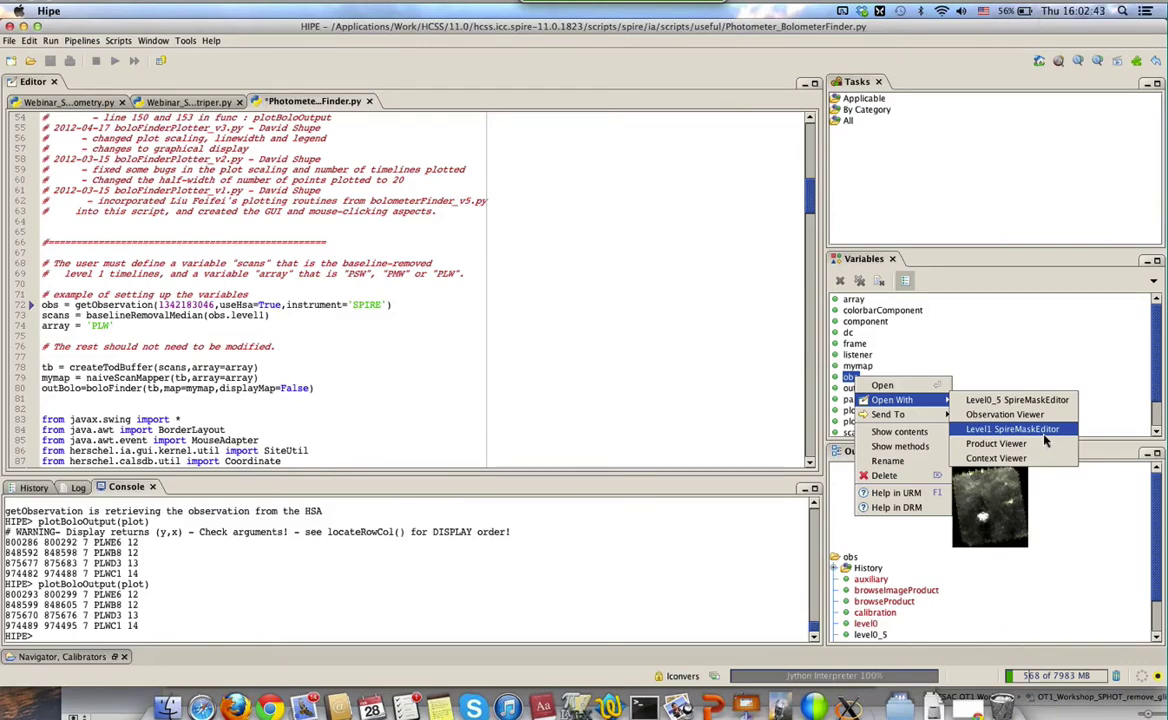
{"action": "left_click", "coordinate": [1044, 433]}
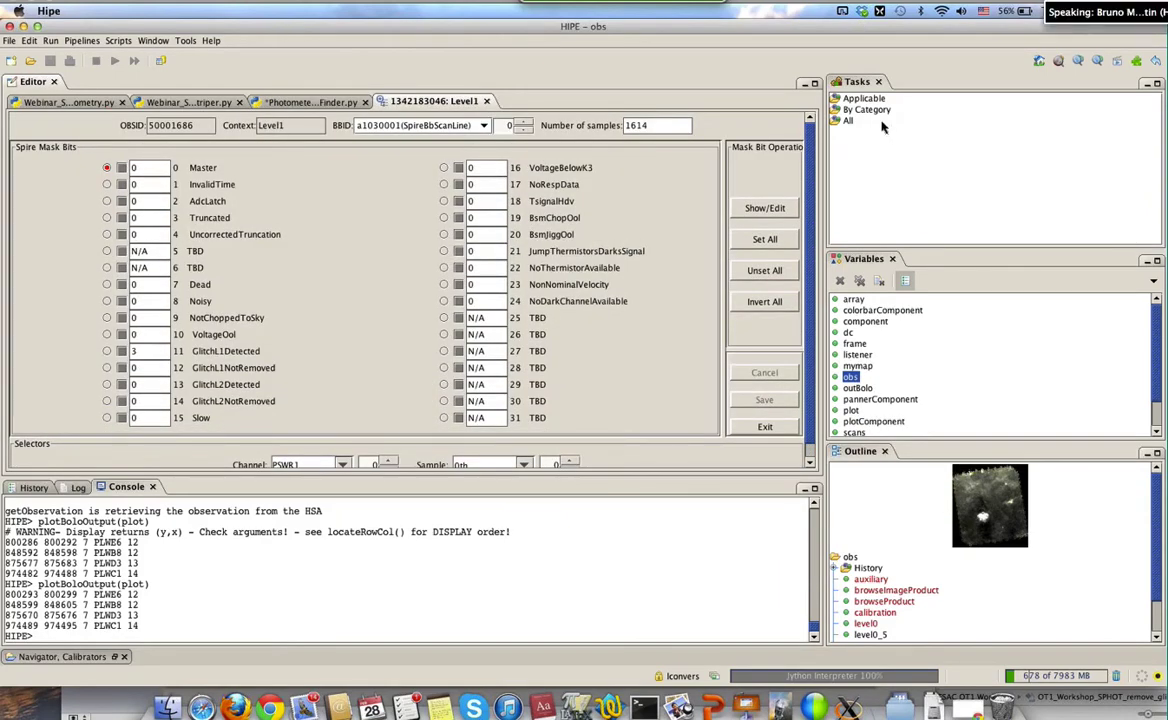
Maximize the editor, choose scan line a103000e and channel PLWD3, then select the GlitchL1Detected bit
{"action": "left_click", "coordinate": [814, 83]}
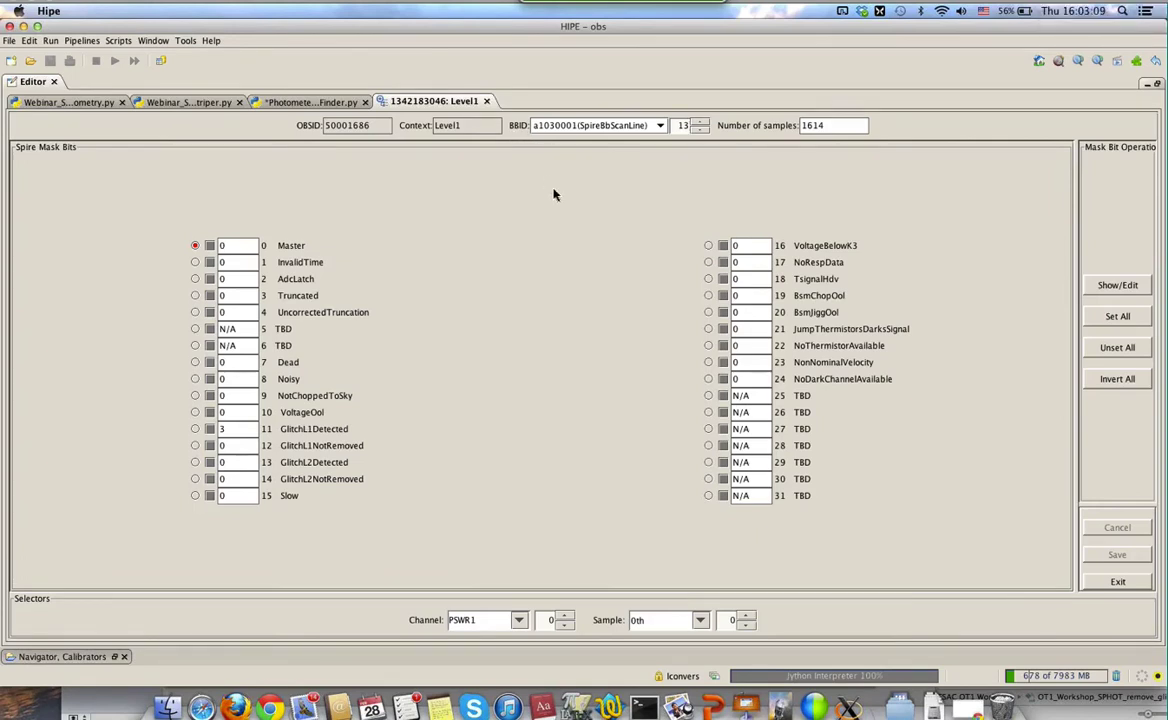
{"action": "key", "text": "Down"}
{"action": "double_click", "coordinate": [485, 625]}
{"action": "key", "text": "BackSpace"}
{"action": "type", "text": "plw"}
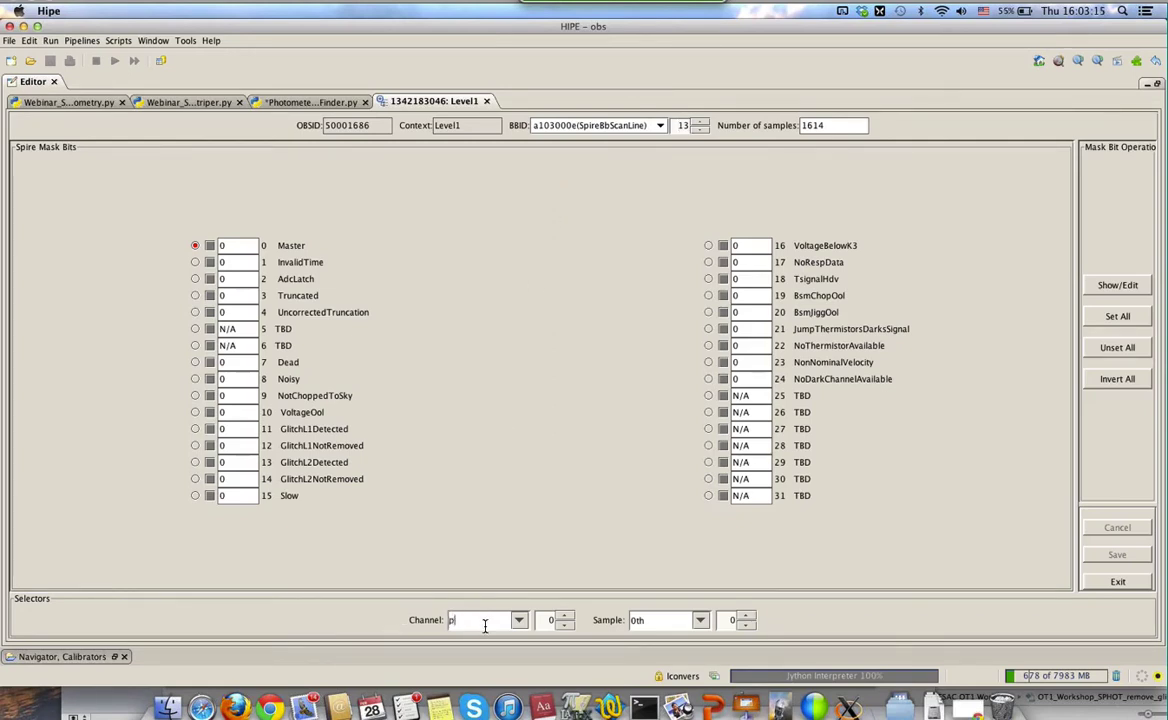
{"action": "type", "text": "d3"}
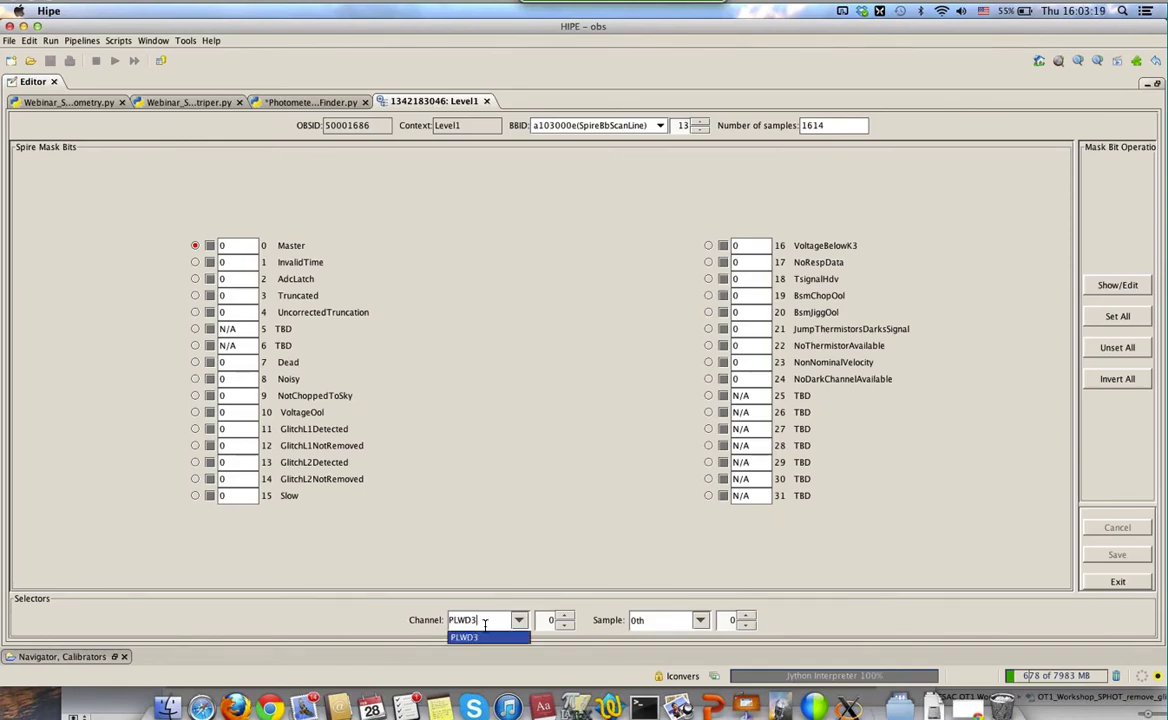
{"action": "key", "text": "BackSpace"}
{"action": "key", "text": "BackSpace"}
{"action": "key", "text": "BackSpace"}
{"action": "key", "text": "BackSpace"}
{"action": "key", "text": "BackSpace"}
{"action": "left_click", "coordinate": [483, 638]}
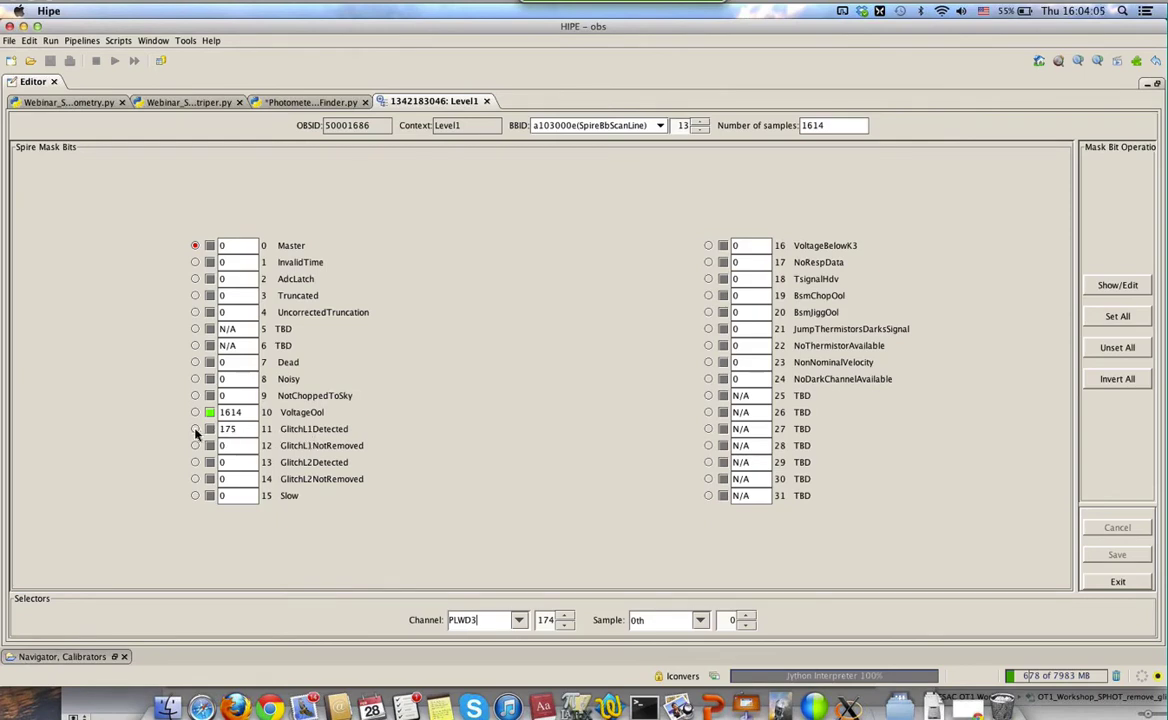
{"action": "left_click", "coordinate": [195, 429]}
{"action": "left_click", "coordinate": [1118, 286]}
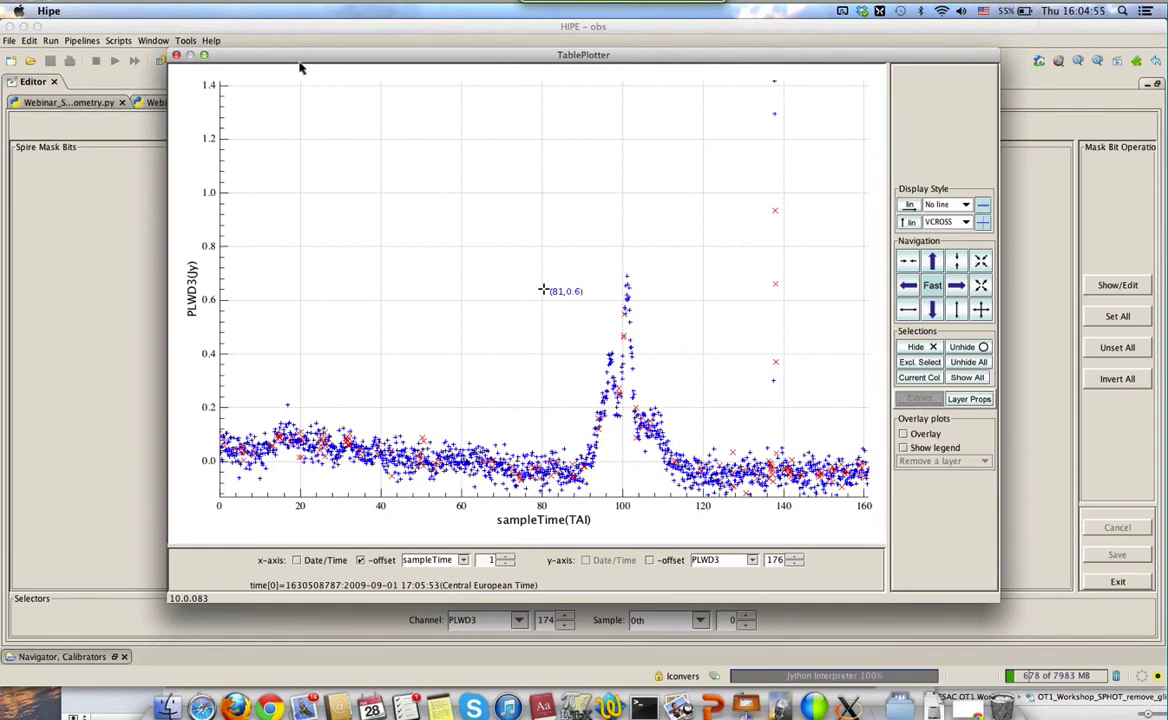
{"action": "left_click_drag", "start_coordinate": [301, 68], "coordinate": [591, 114]}
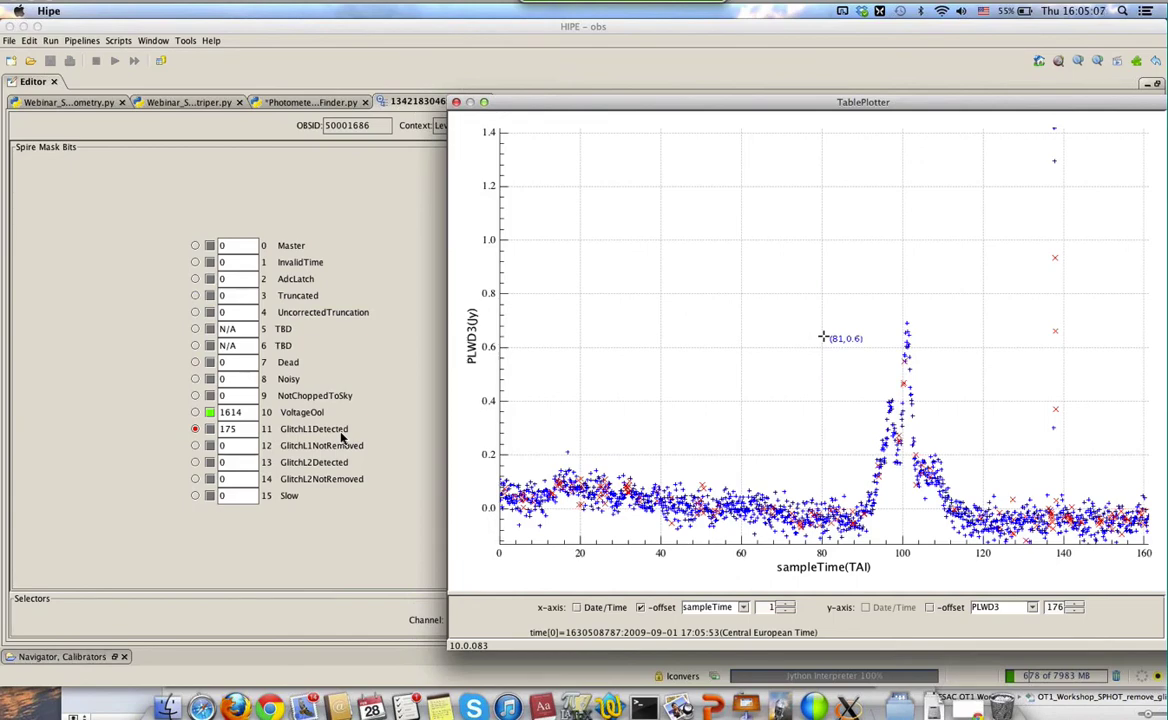
{"action": "left_click", "coordinate": [456, 102]}
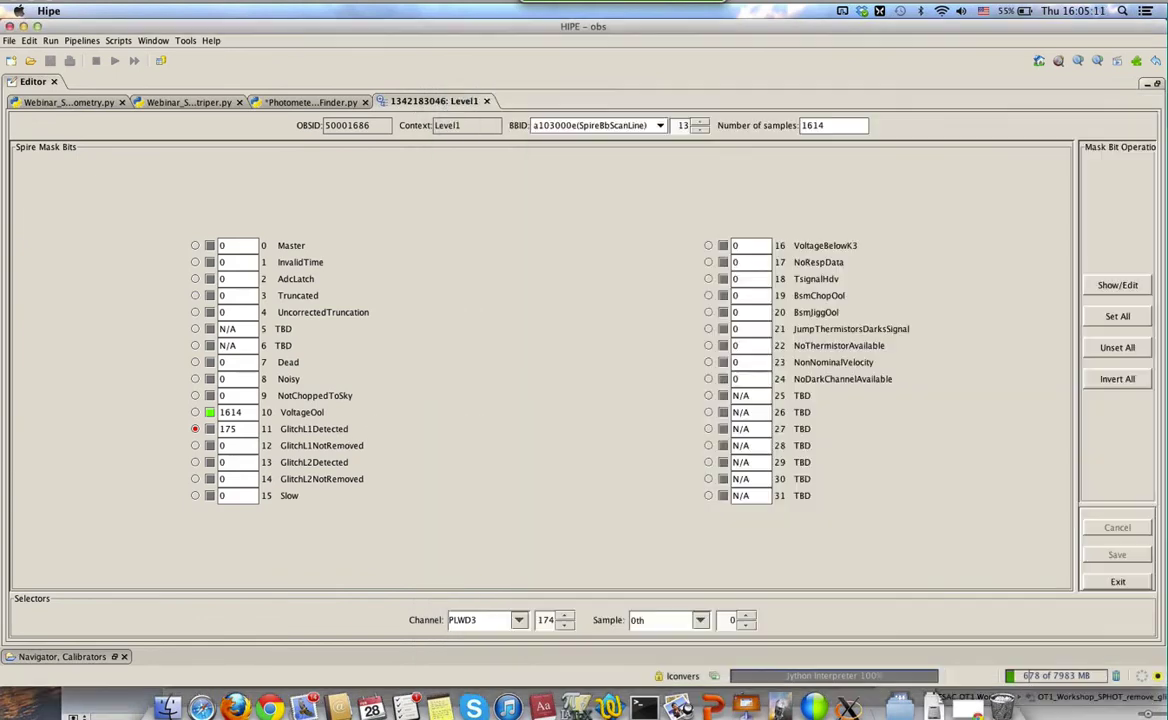
Reselect the Master bit, plot PLWD3's signal, and box-select the outlying high points near sample 138
{"action": "left_click", "coordinate": [196, 247]}
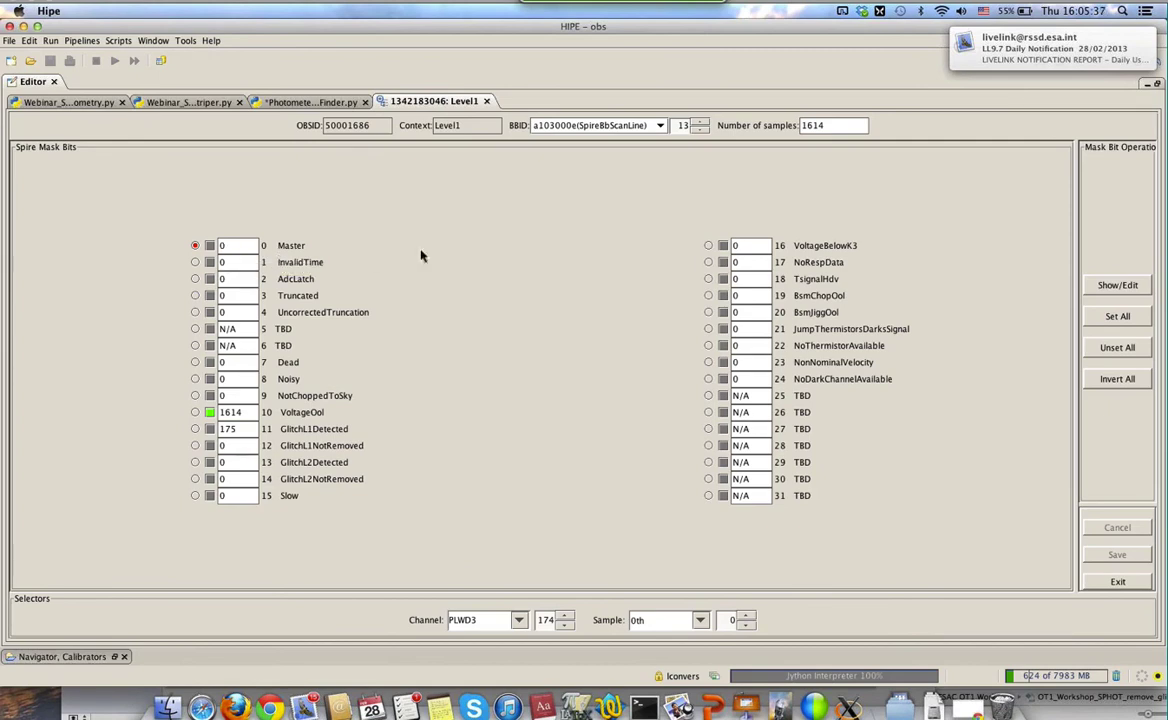
{"action": "left_click", "coordinate": [1118, 287]}
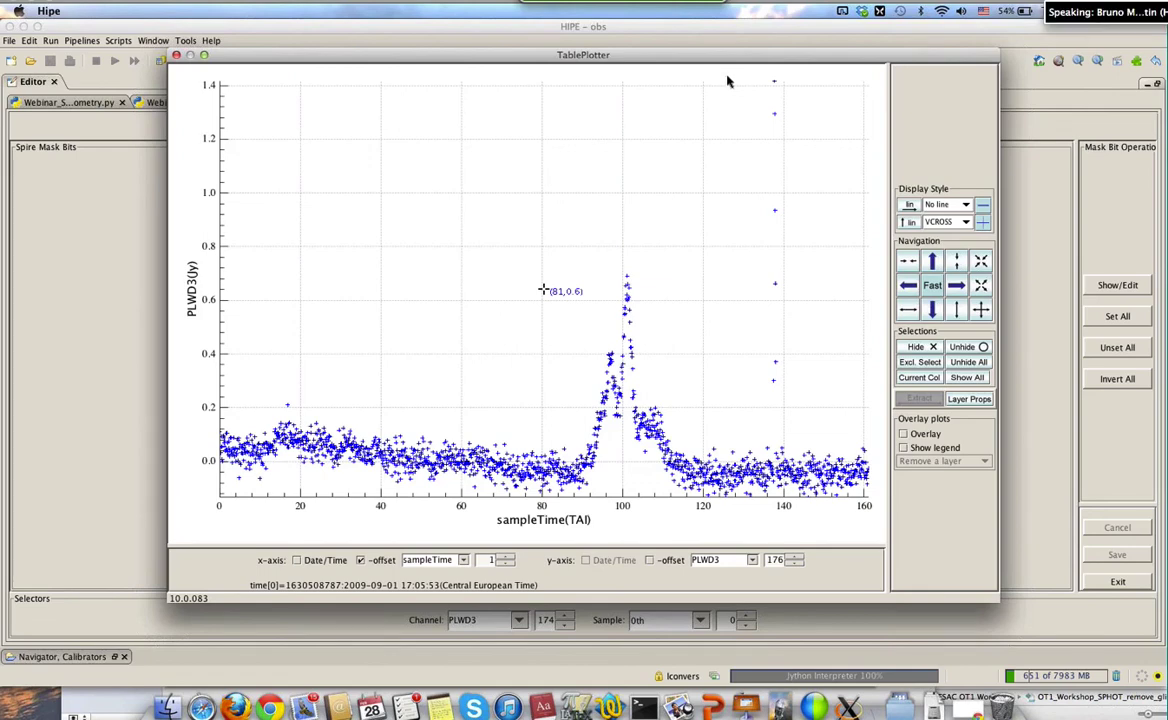
{"action": "left_click_drag", "start_coordinate": [727, 78], "coordinate": [829, 416]}
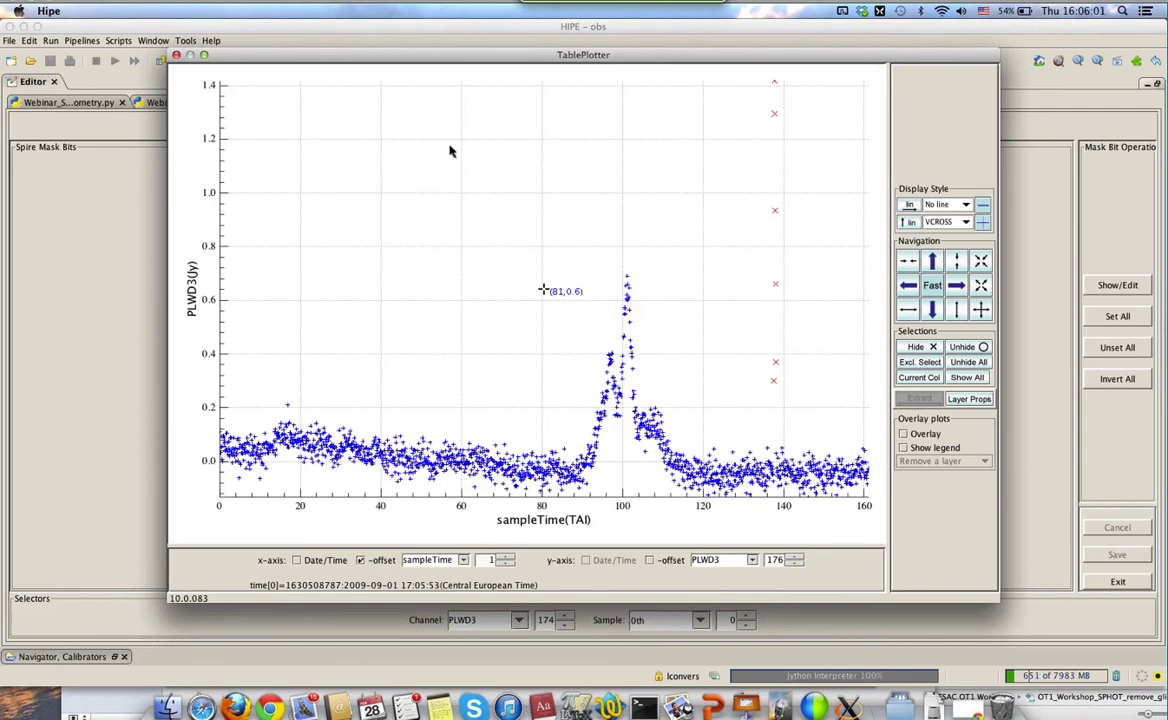
Close the signal plot, save the edited glitch masks, and exit the mask editor
{"action": "left_click", "coordinate": [176, 56]}
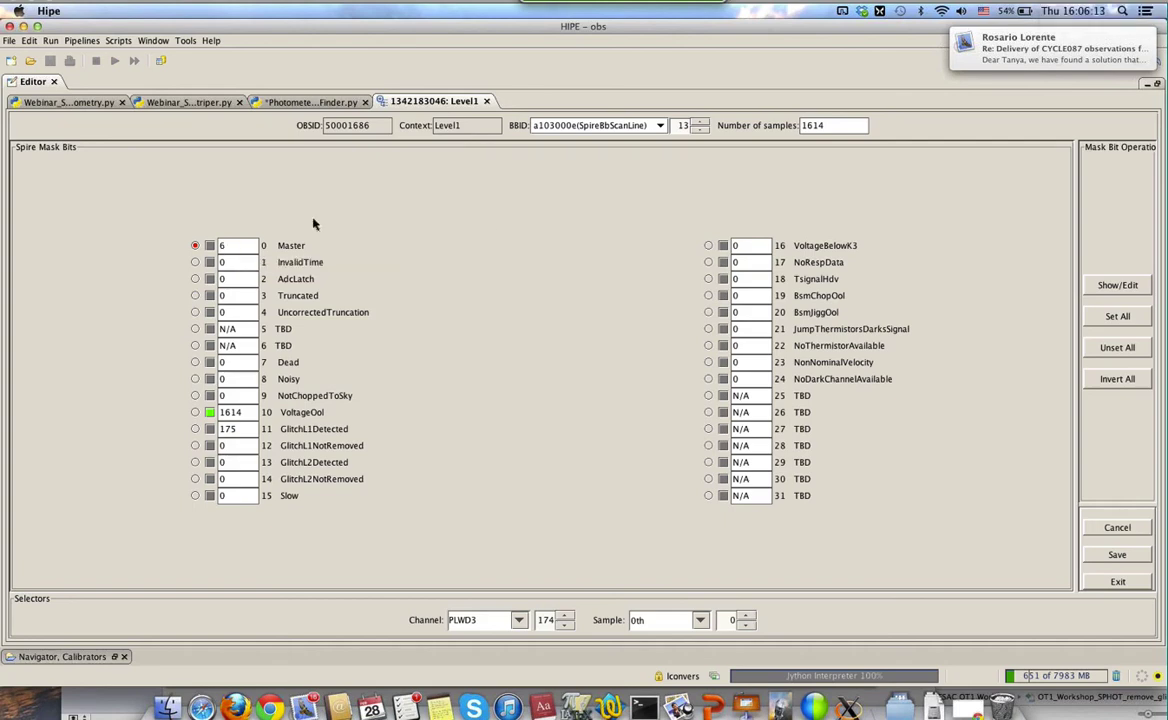
{"action": "left_click", "coordinate": [1112, 556]}
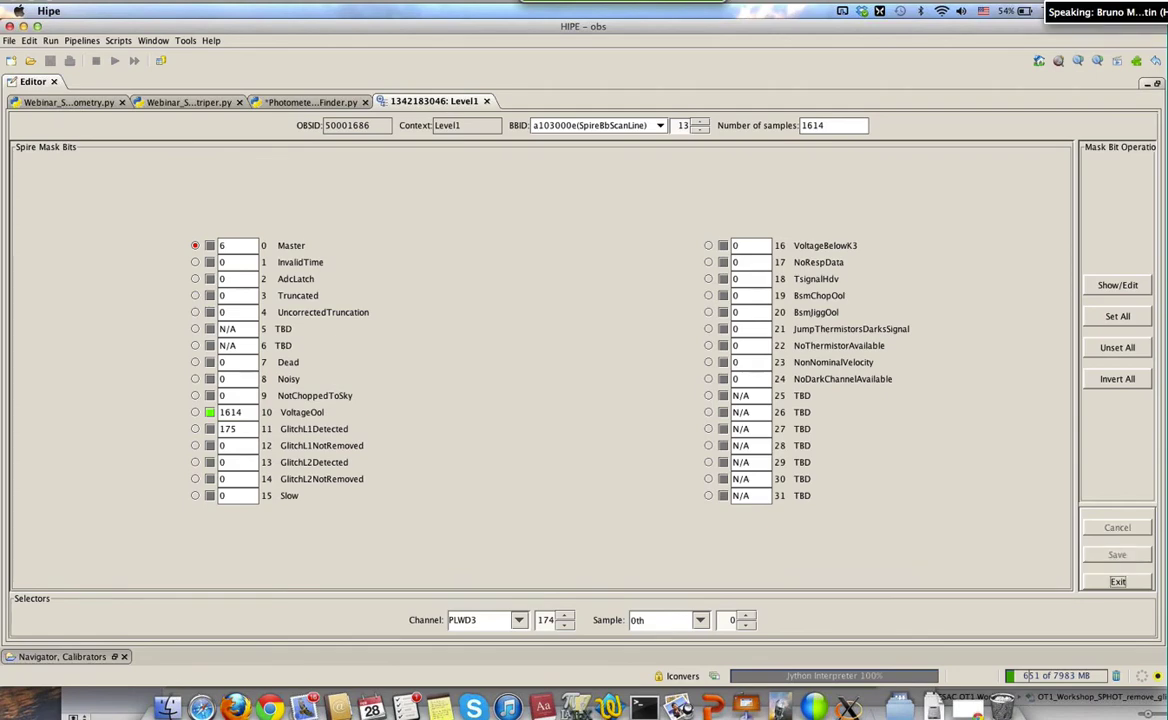
{"action": "left_click", "coordinate": [1110, 584]}
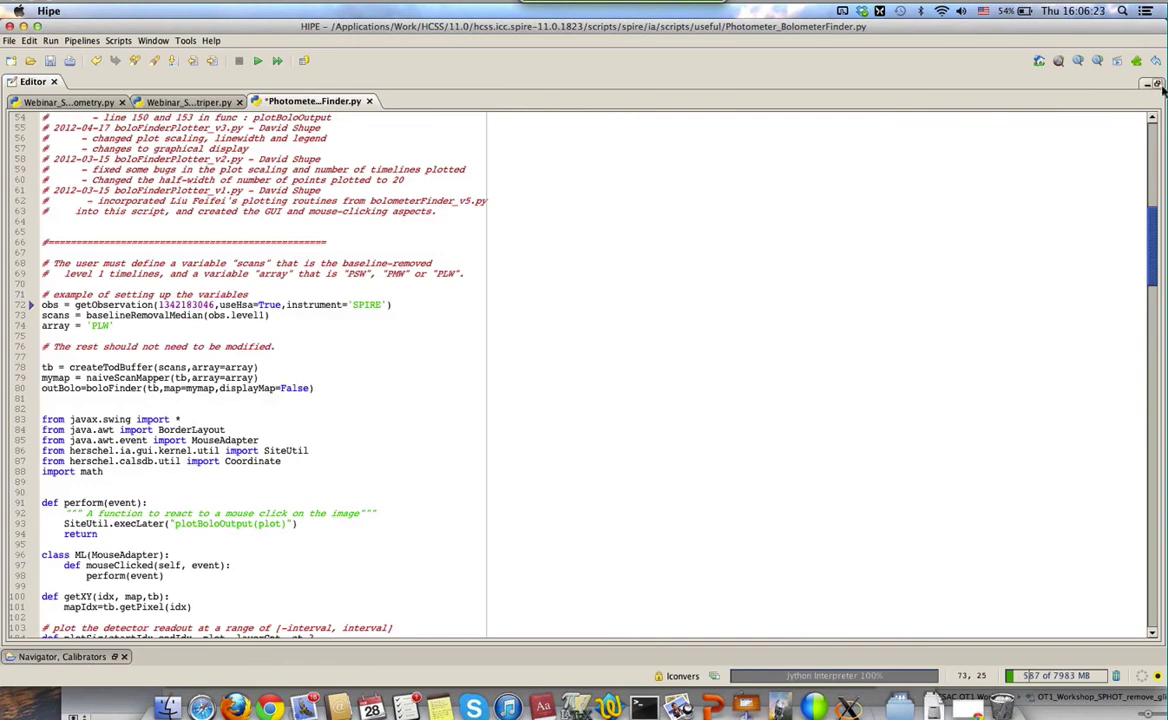
Restore the panels, assign level1 = obs.level1 in the Console, and list level1's applicable tasks
{"action": "left_click", "coordinate": [1161, 86]}
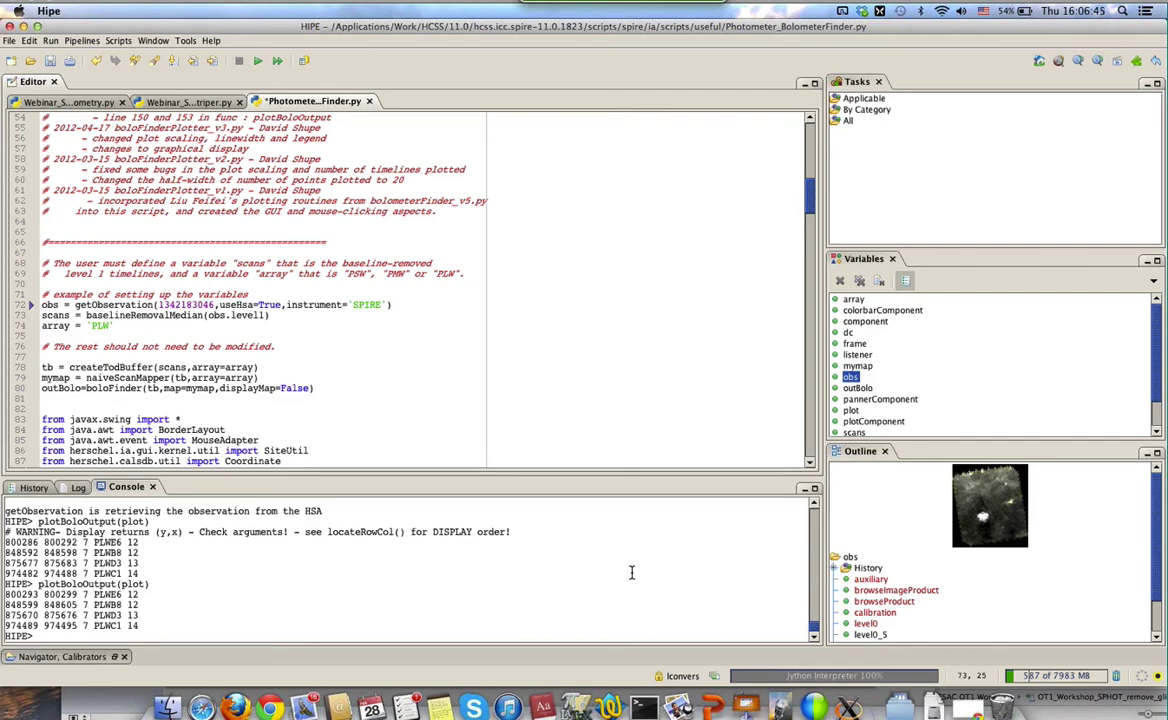
{"action": "left_click", "coordinate": [174, 636]}
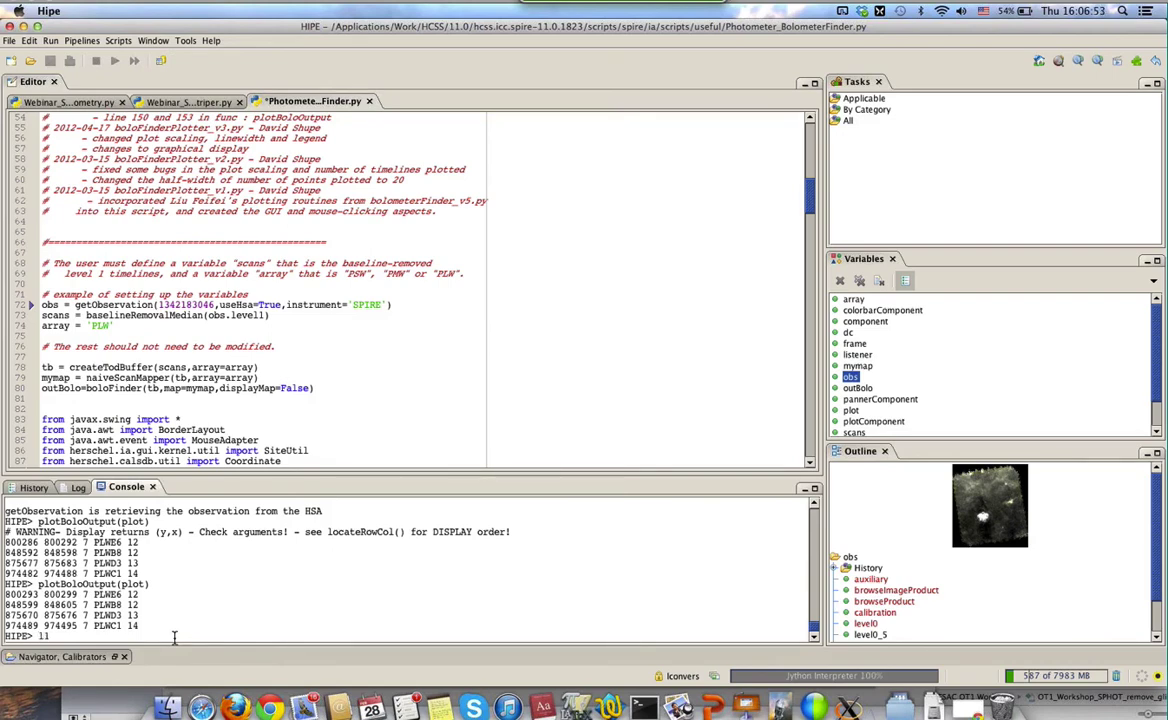
{"action": "type", "text": "level1 = obs.level1"}
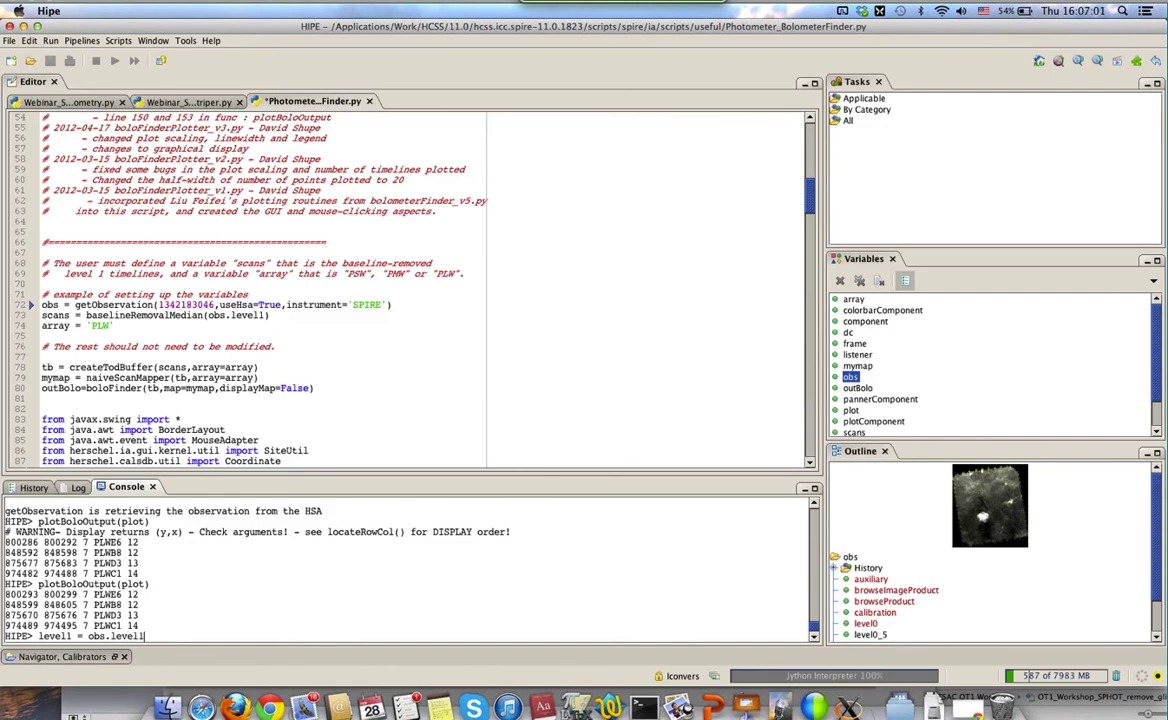
{"action": "key", "text": "Return"}
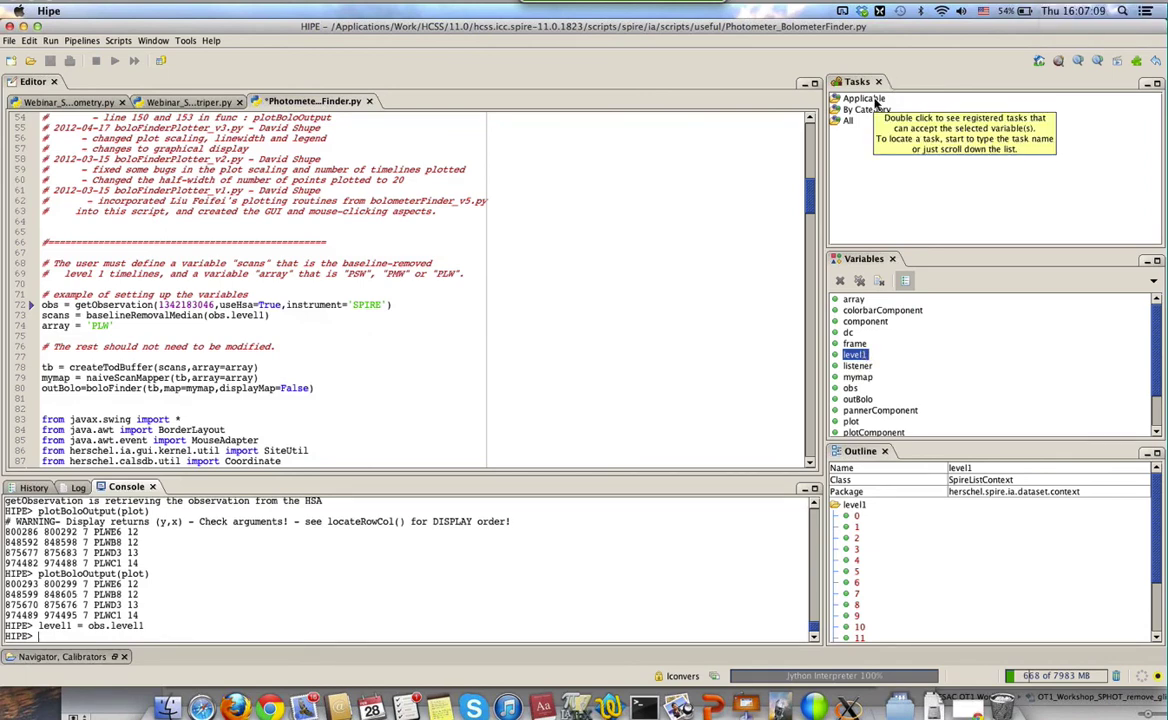
{"action": "double_click", "coordinate": [866, 99]}
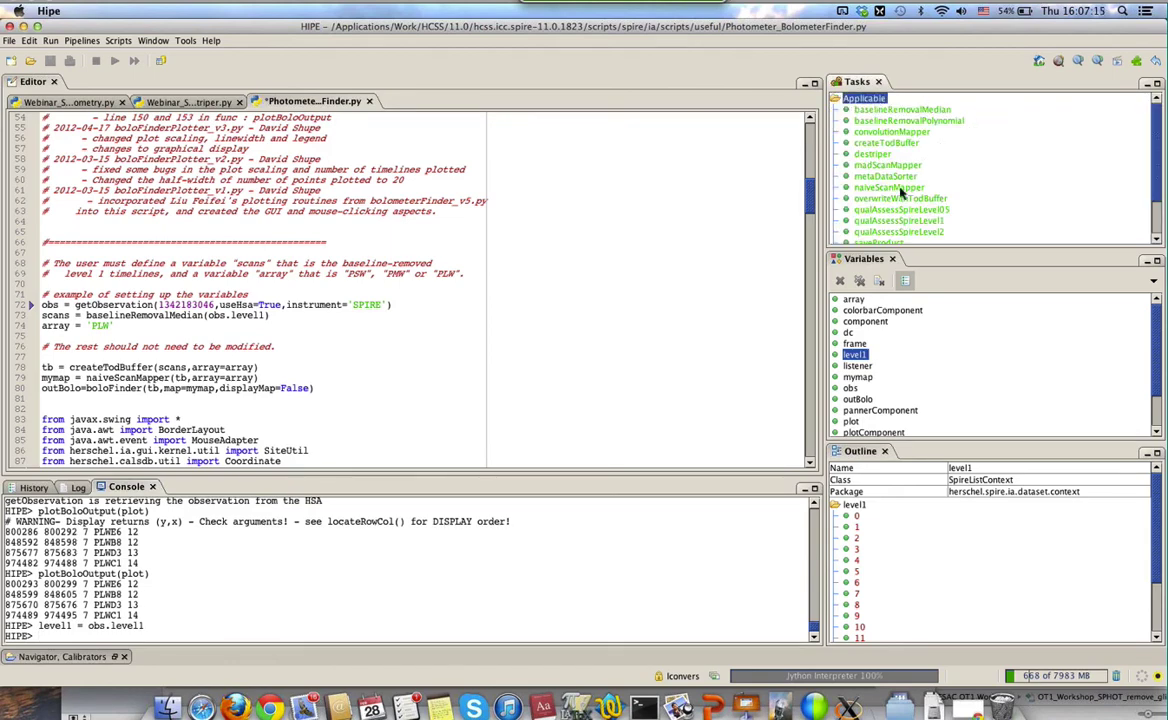
{"action": "mouse_move", "coordinate": [901, 192]}
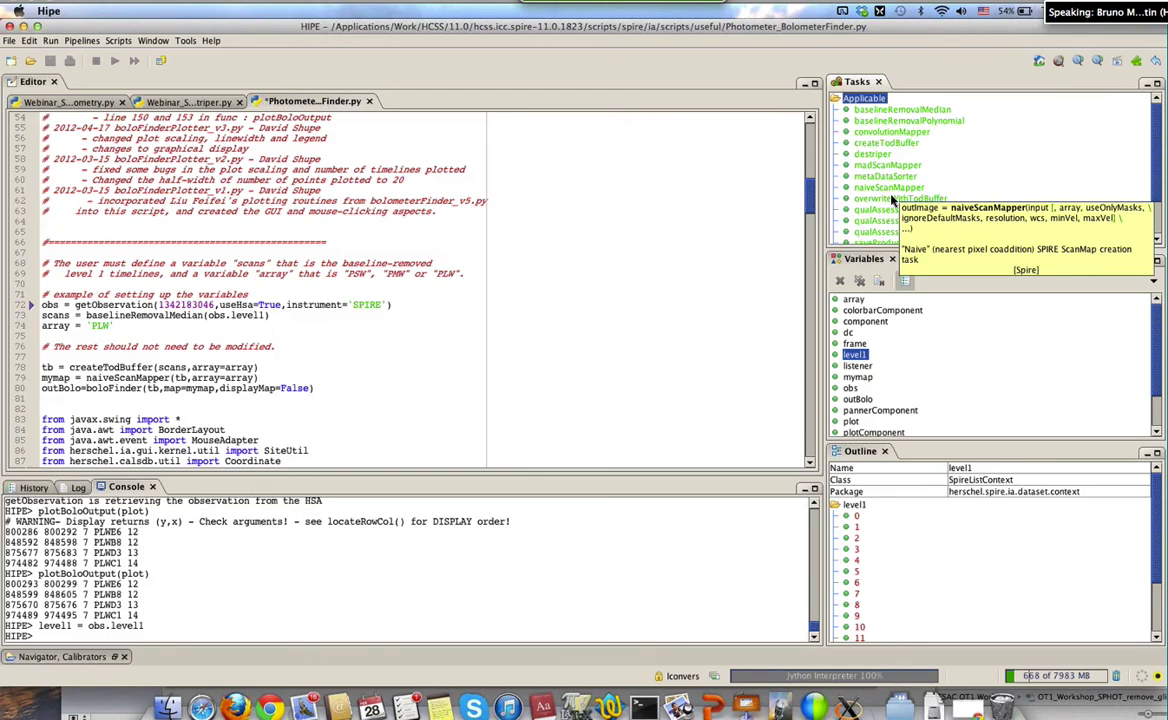
Run naiveScanMapper on level1 with the array changed from PSW to PLW
{"action": "double_click", "coordinate": [889, 189]}
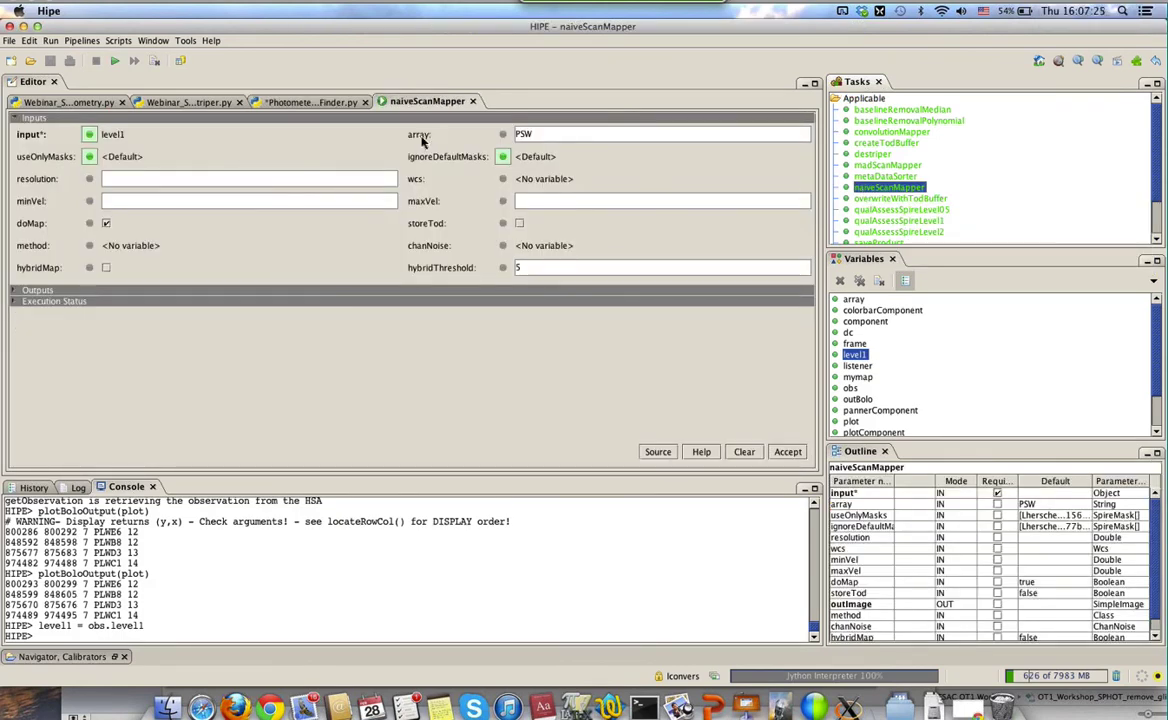
{"action": "key", "text": "Up"}
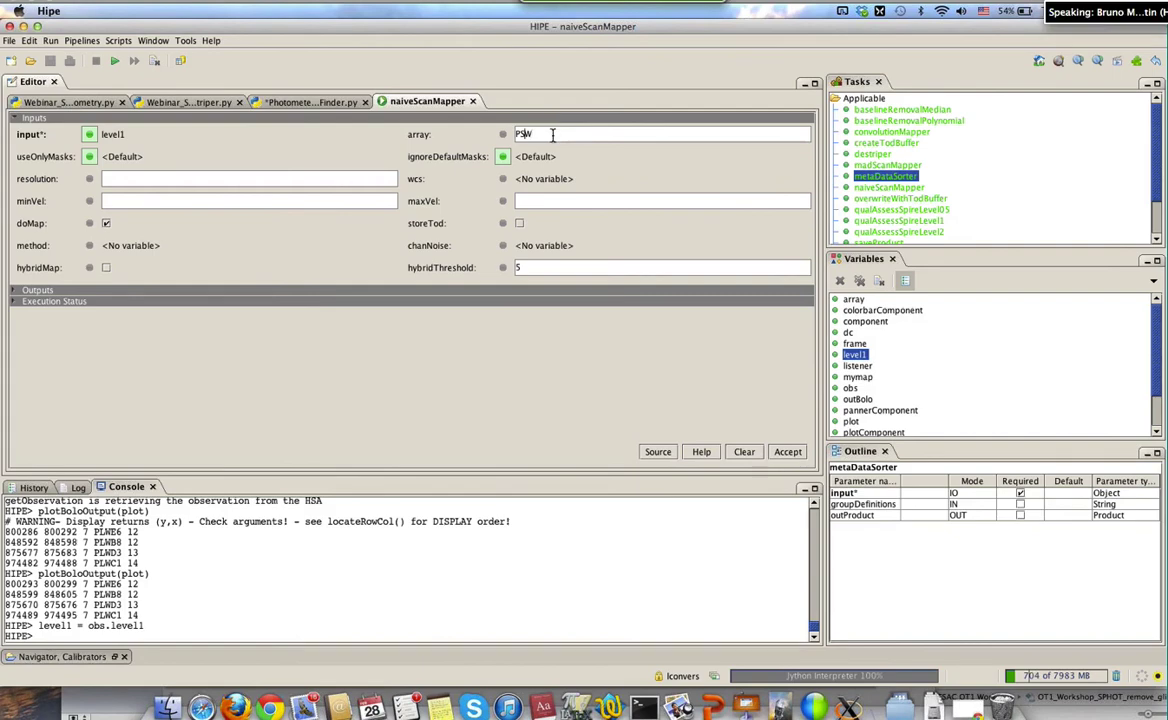
{"action": "key", "text": "BackSpace"}
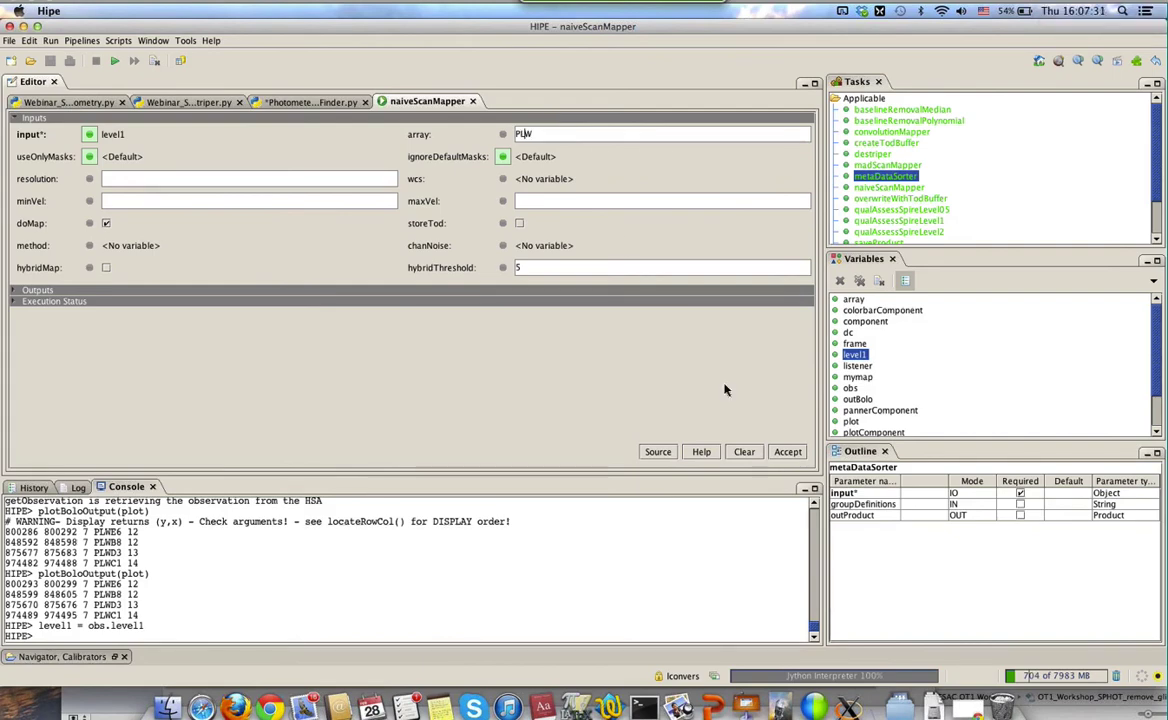
{"action": "left_click", "coordinate": [788, 452]}
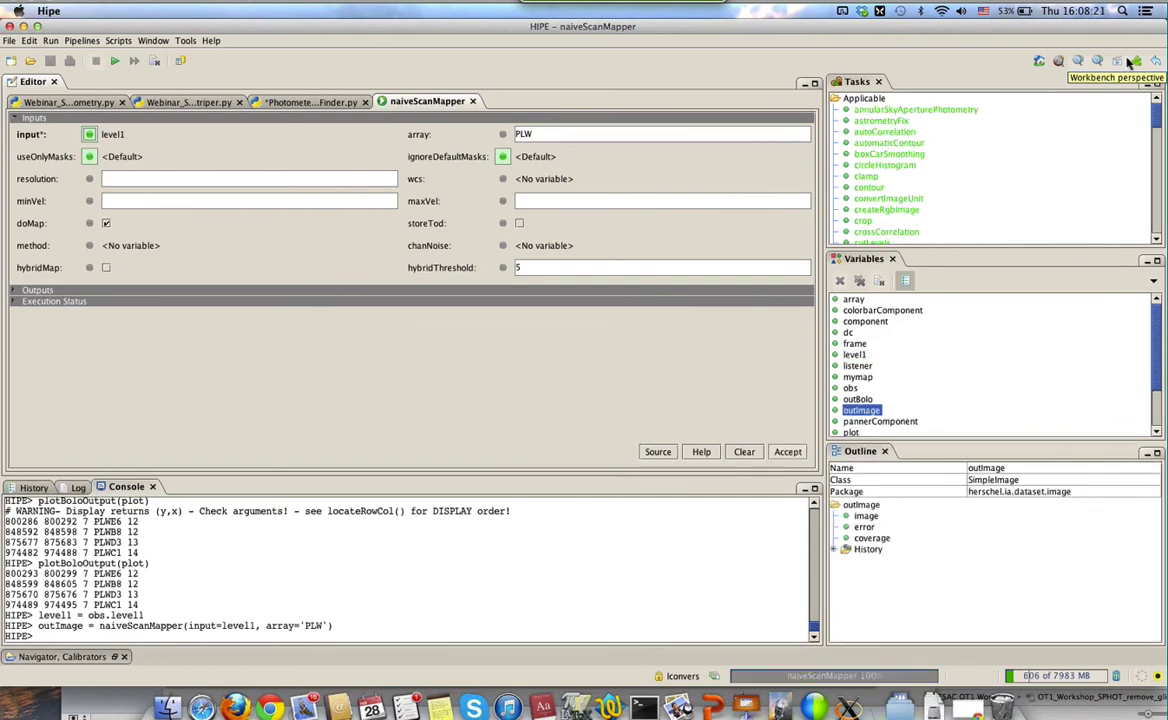
Open the PLW outImage map zoomed in and panned down, then bring up the window overview
{"action": "double_click", "coordinate": [857, 411]}
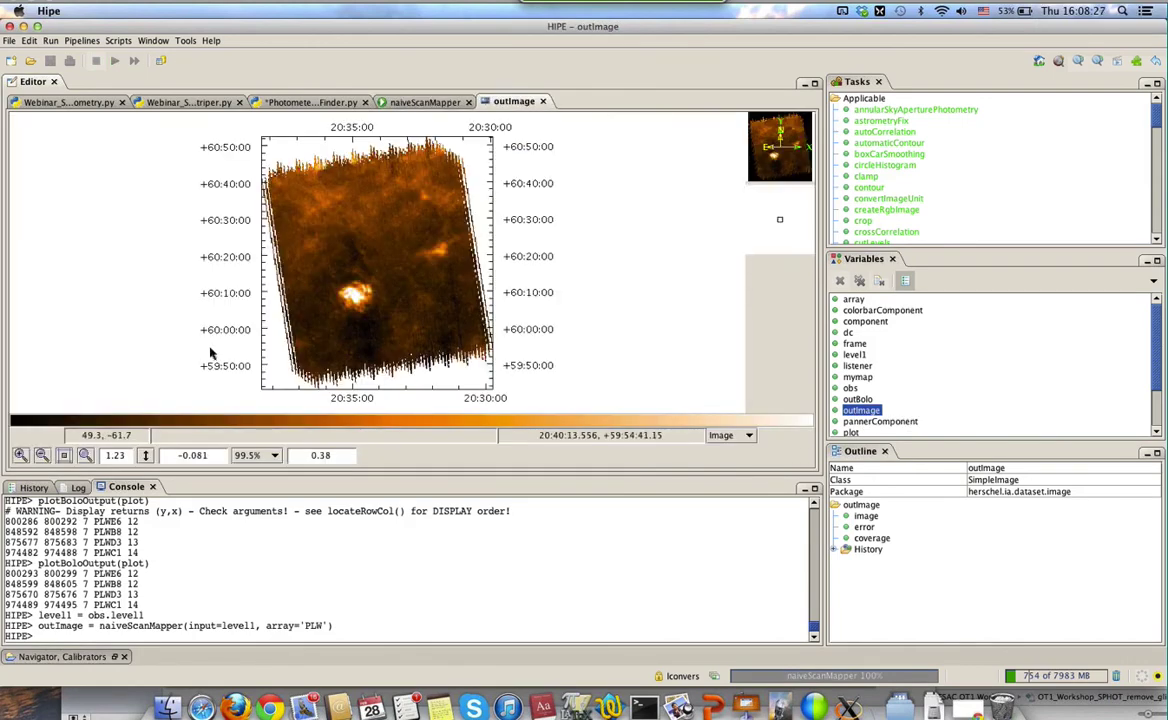
{"action": "left_click", "coordinate": [20, 455]}
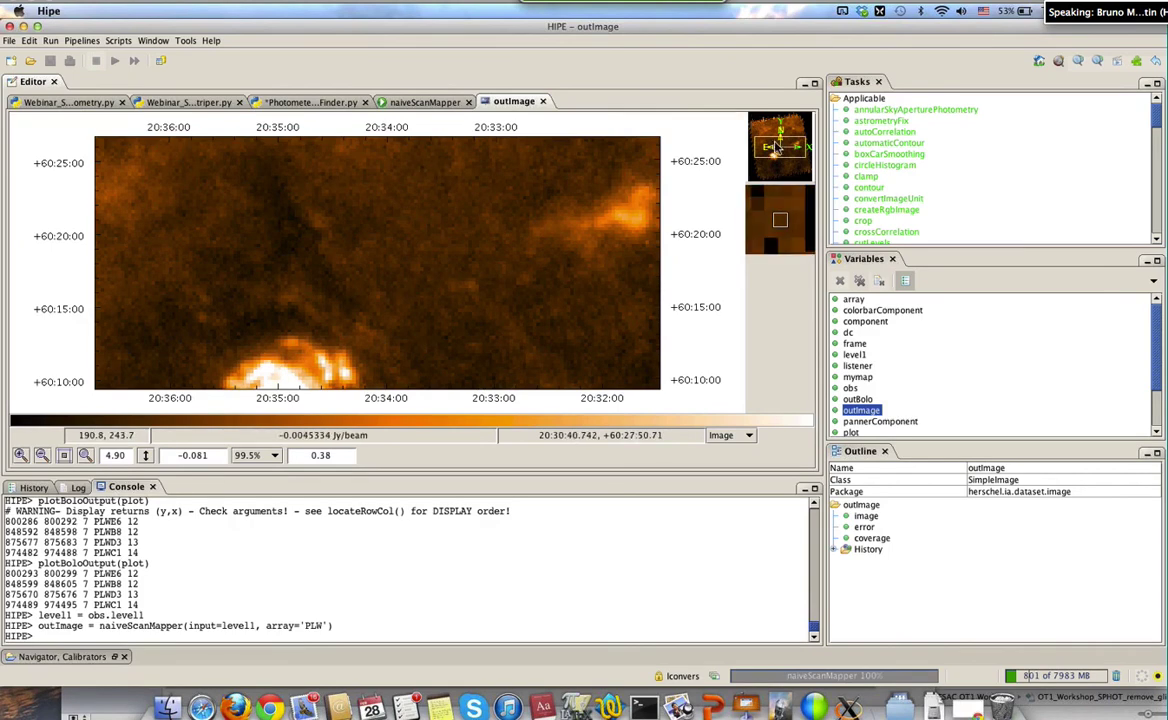
{"action": "left_click_drag", "start_coordinate": [772, 163], "coordinate": [651, 186]}
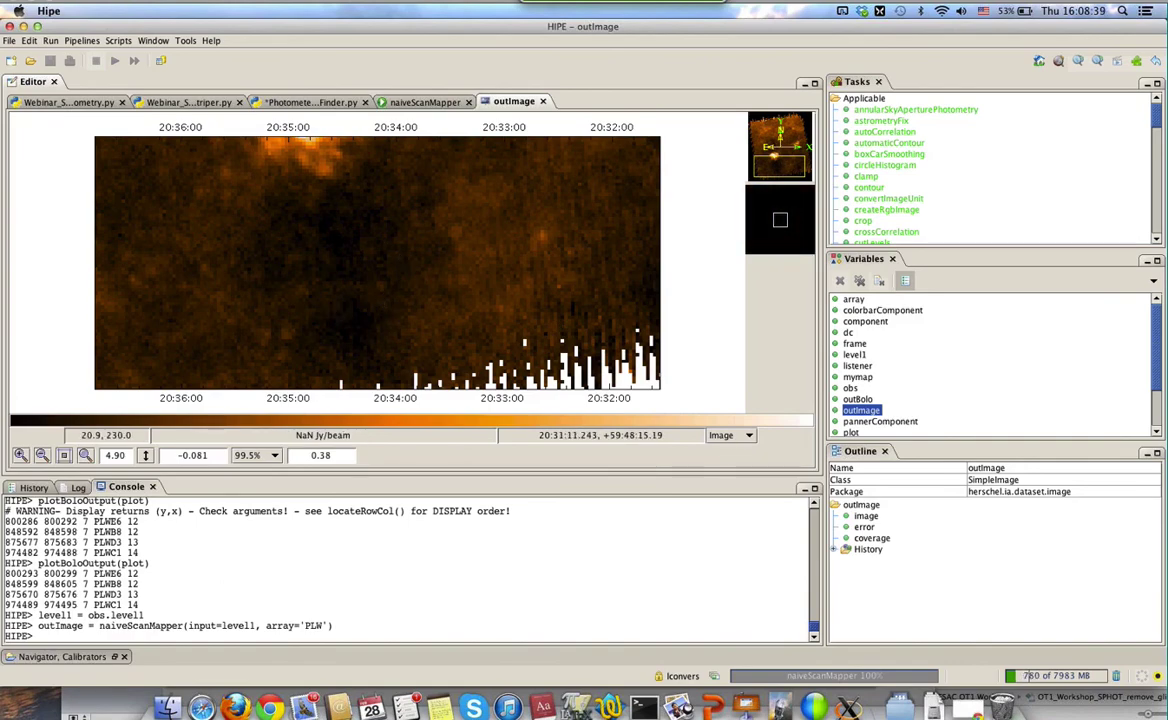
{"action": "key", "text": "F3"}
Zoom out the small PLW map and place the signal-plot window at the lower left
{"action": "left_click", "coordinate": [505, 488]}
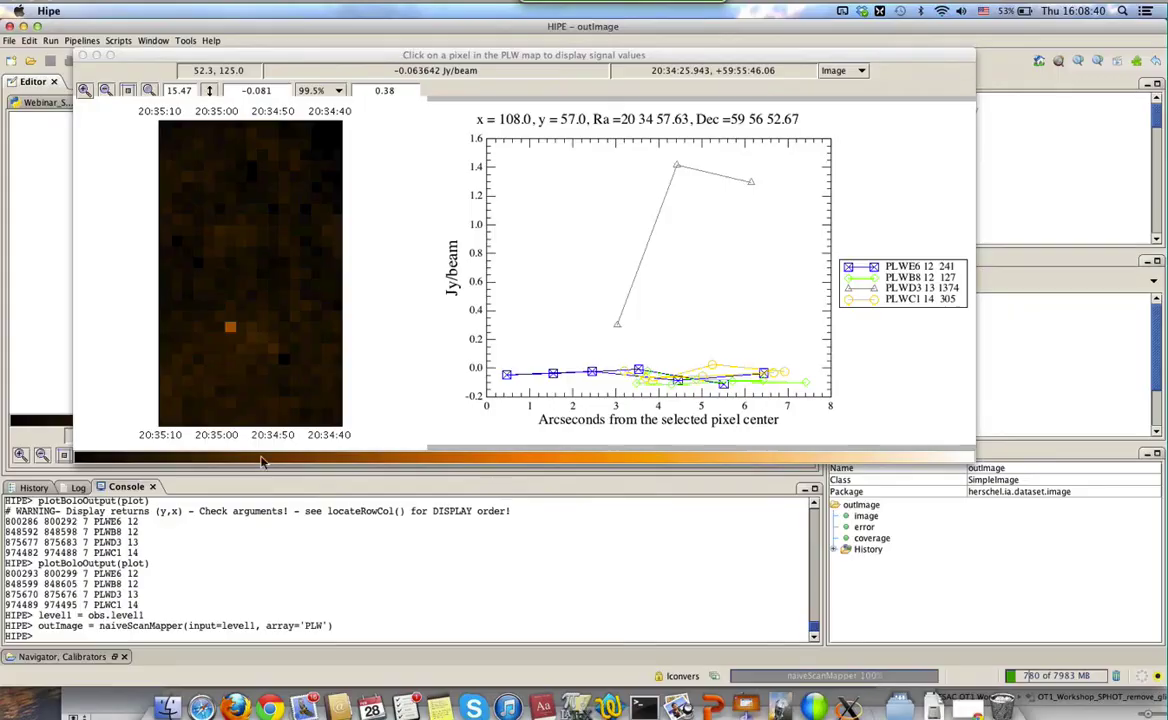
{"action": "left_click", "coordinate": [148, 90]}
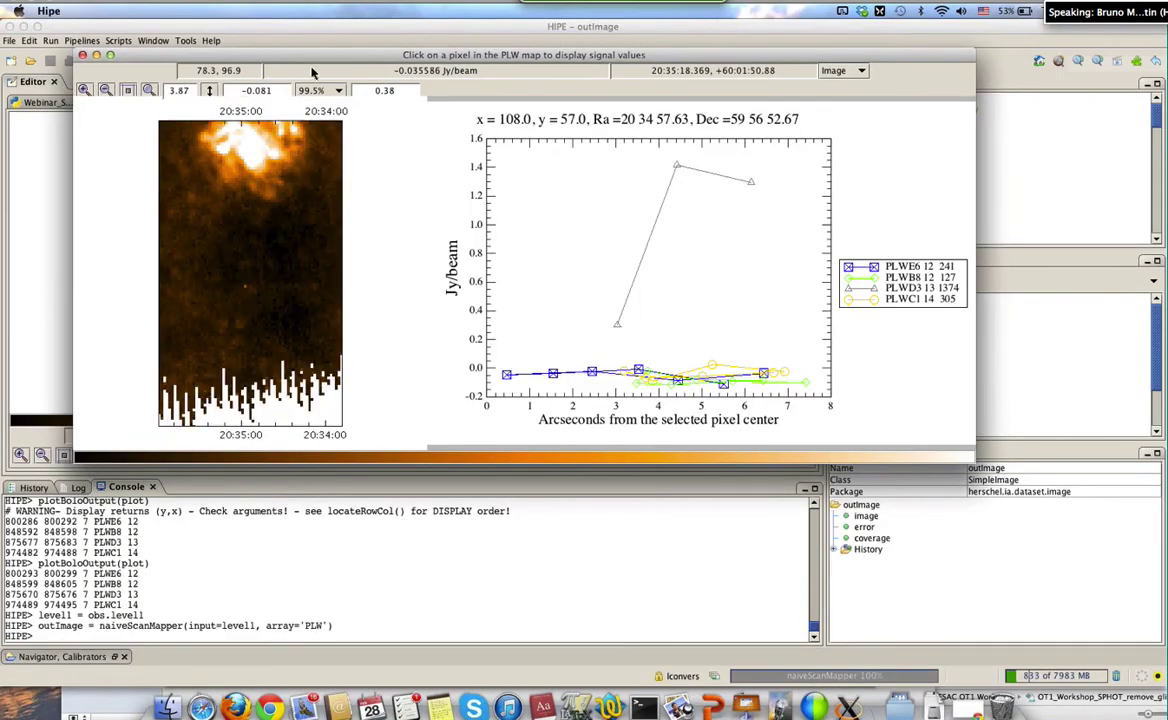
{"action": "left_click_drag", "start_coordinate": [312, 60], "coordinate": [665, 73]}
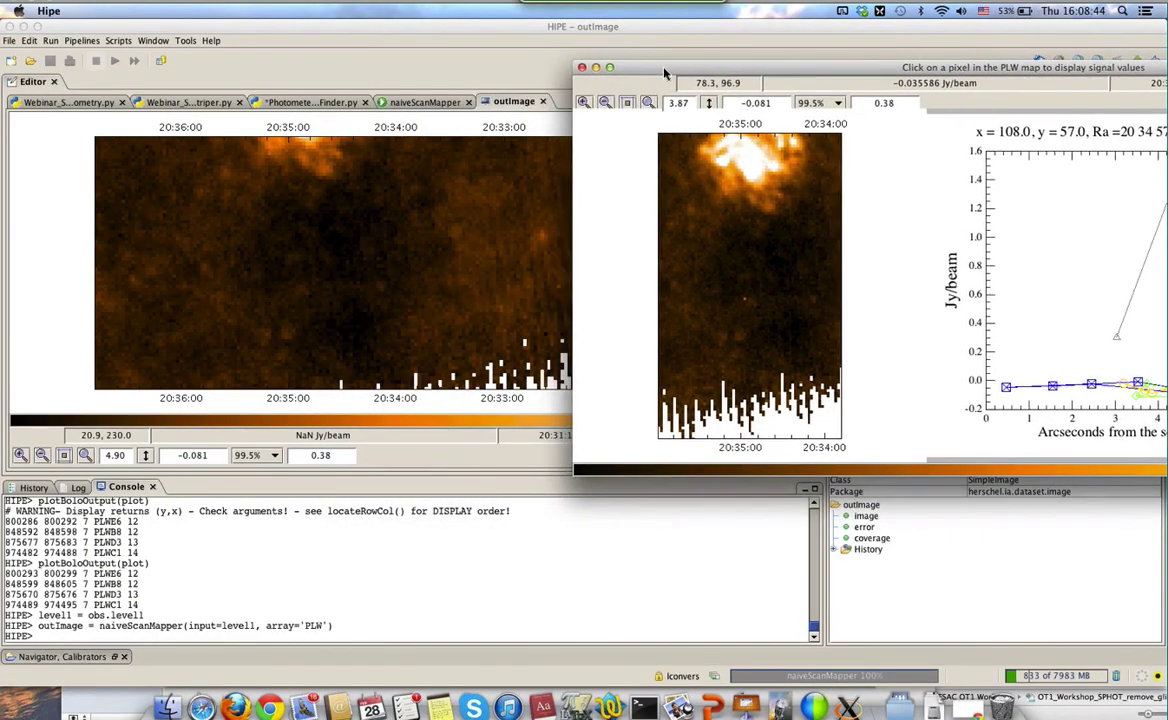
{"action": "left_click", "coordinate": [373, 266]}
{"action": "key", "text": "F3"}
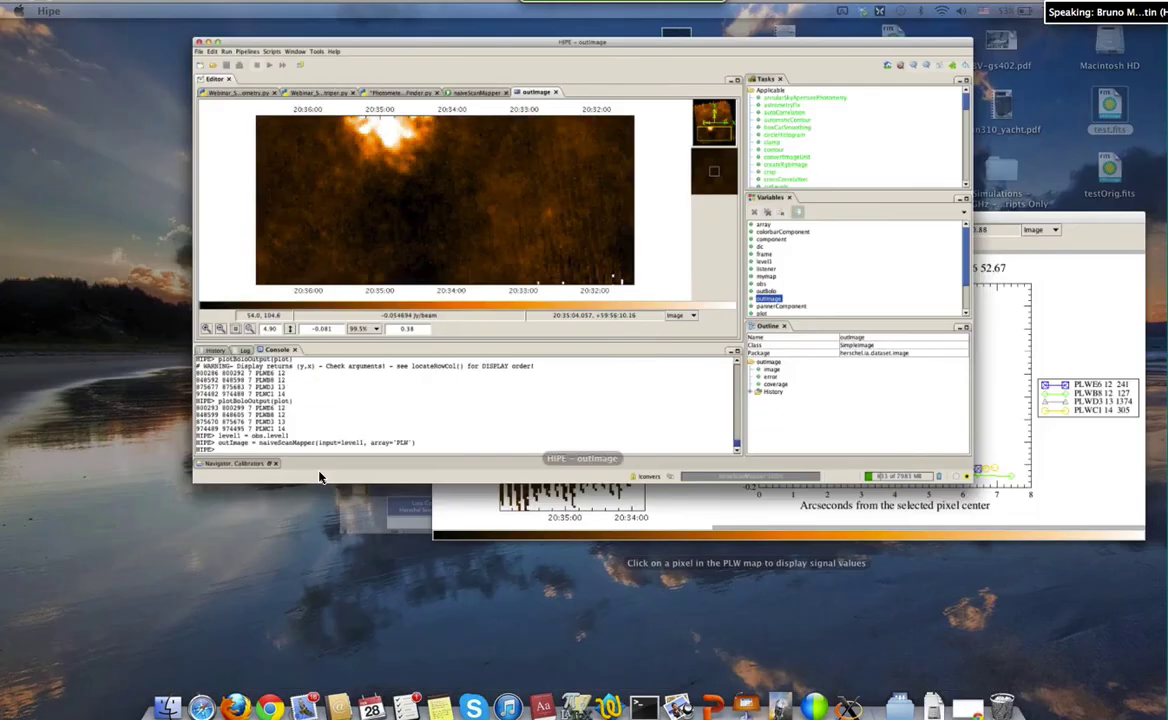
{"action": "left_click", "coordinate": [487, 457]}
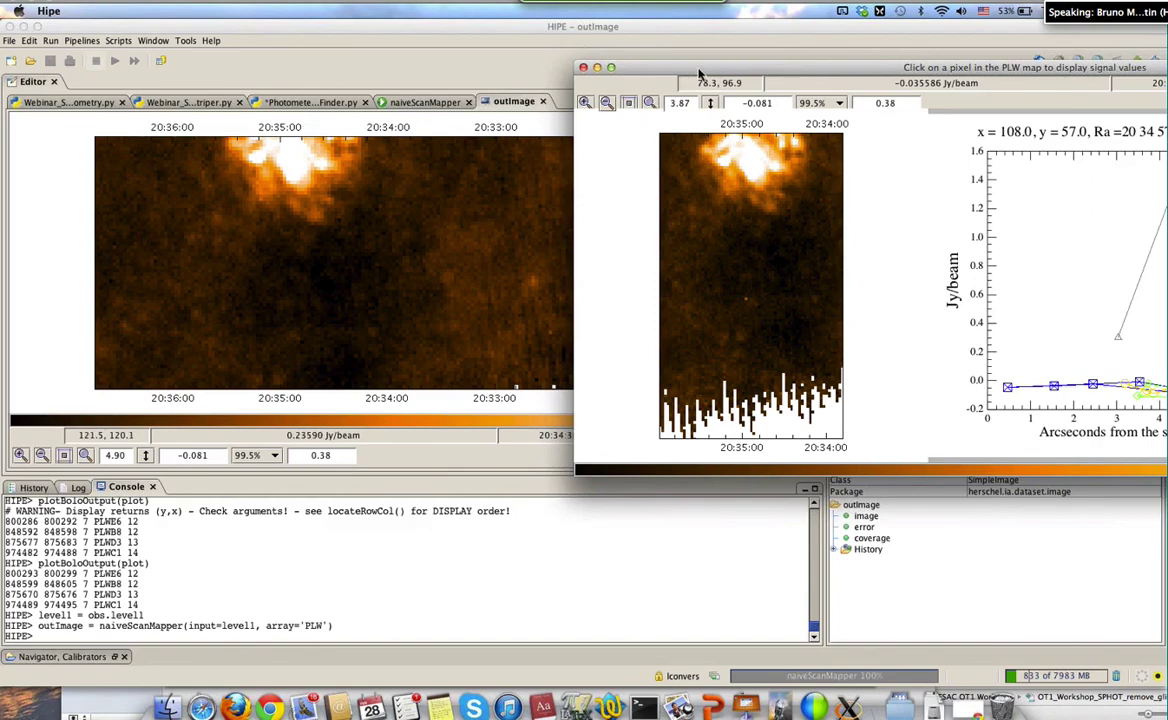
{"action": "left_click_drag", "start_coordinate": [640, 70], "coordinate": [170, 222]}
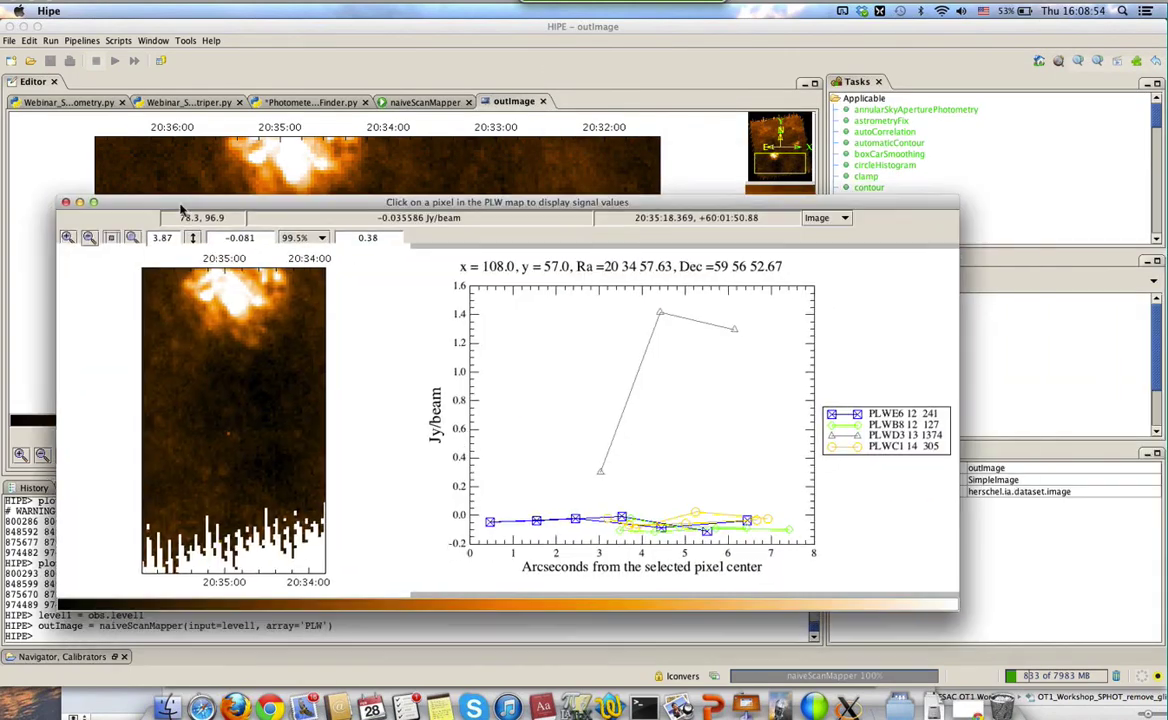
Plot bolometer signals for pixels x=90 y=84, x=132 y=93, and x=129 y=99
{"action": "left_click", "coordinate": [179, 367]}
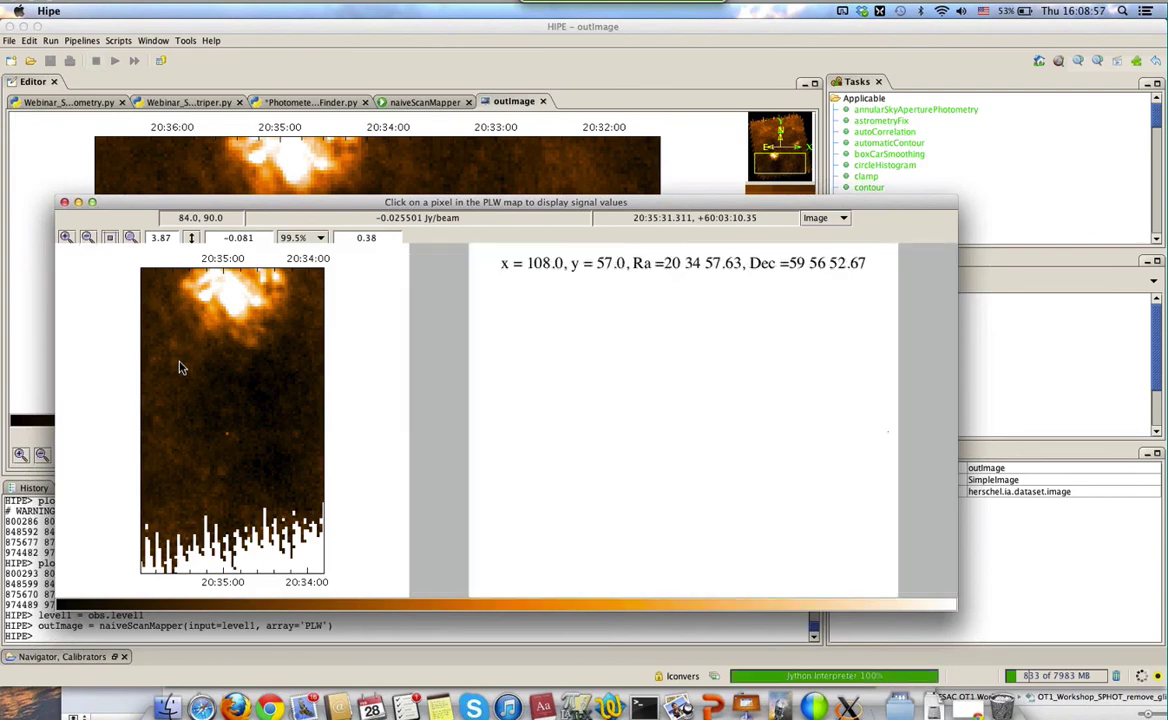
{"action": "left_click", "coordinate": [292, 344]}
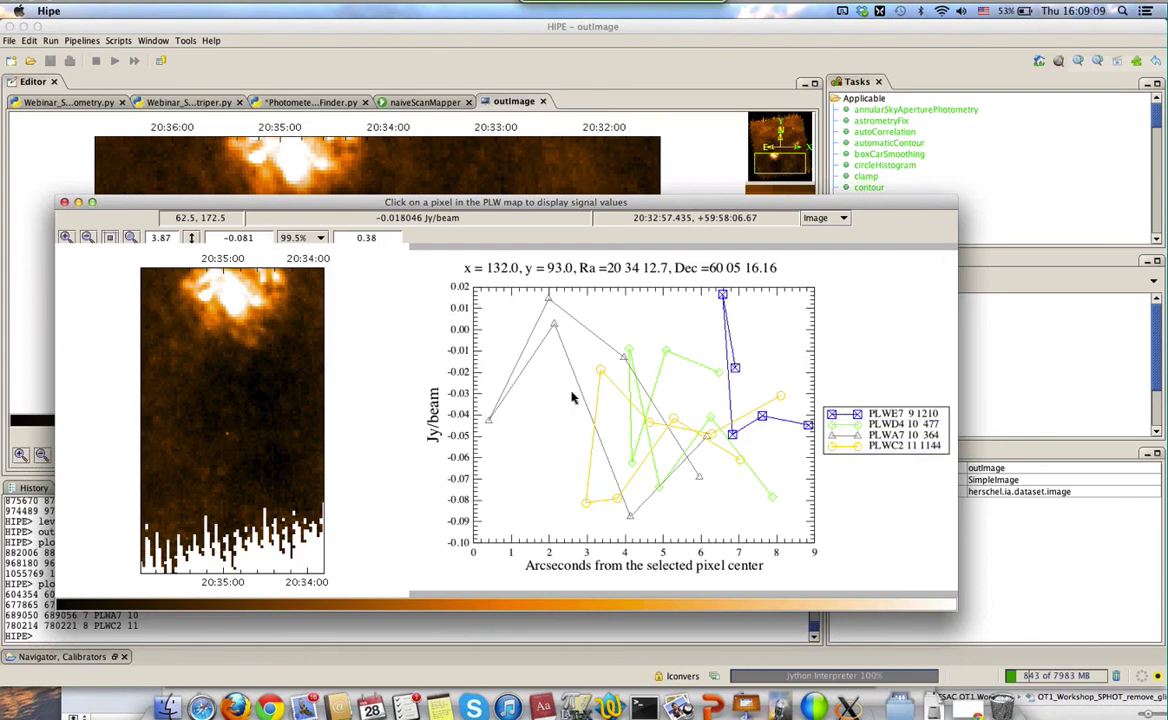
{"action": "left_click", "coordinate": [283, 328]}
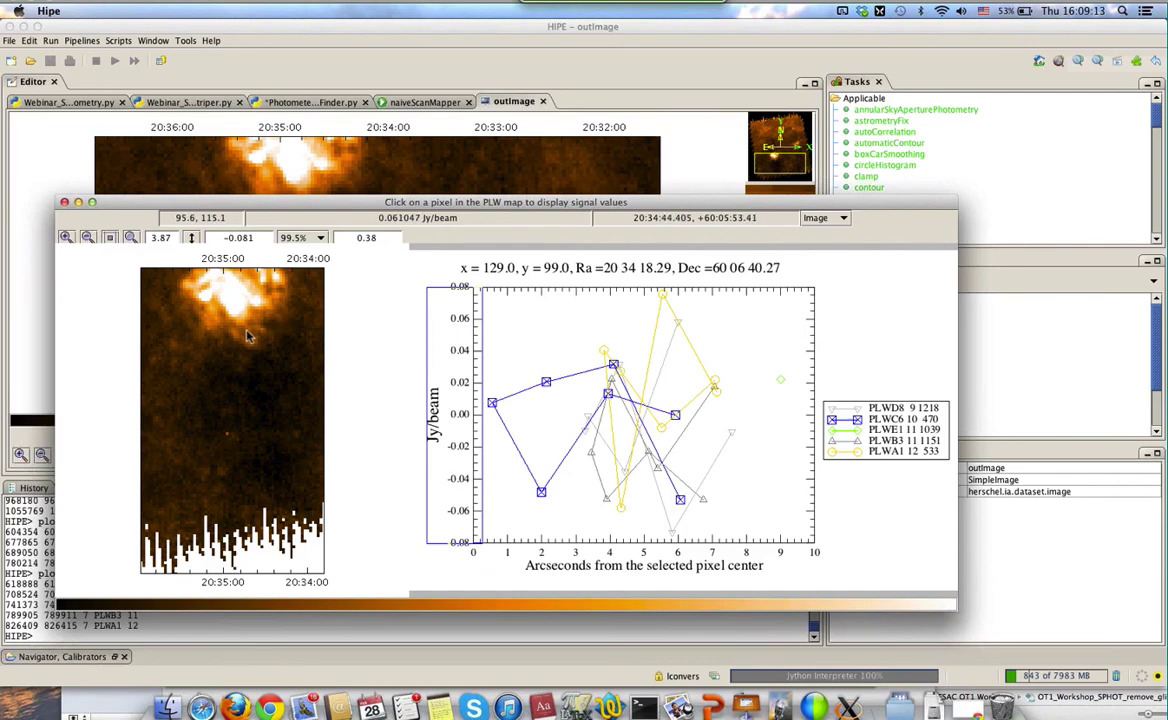